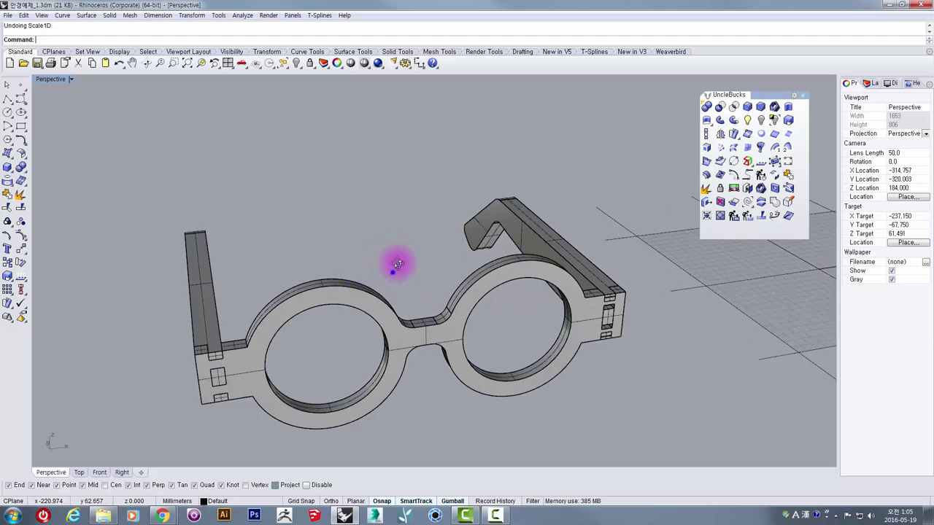
Step: Rotate the glasses' front frame so it lies flat
left_click(405, 243)
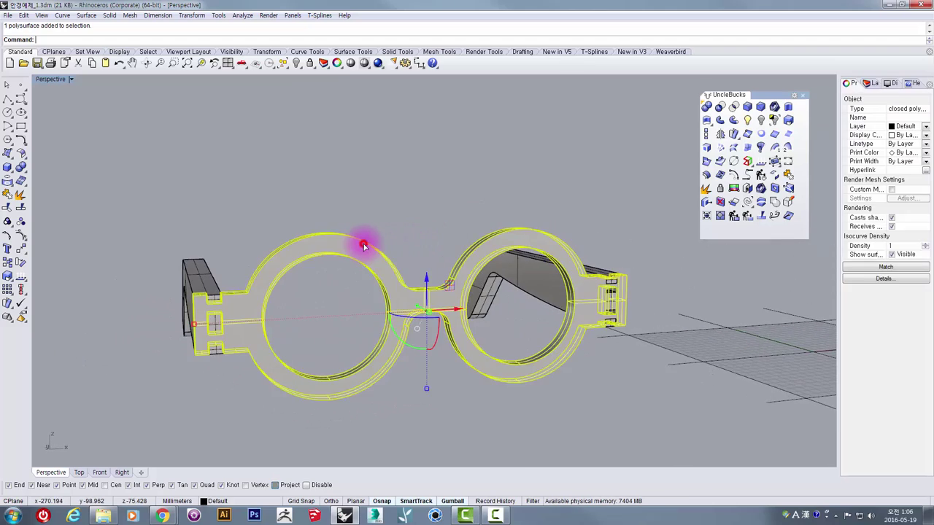
left_click_drag(436, 318, 492, 343)
right_click_drag(492, 340, 533, 343)
left_click_drag(538, 361, 459, 382)
Step: Rotate each of the two temples by 90 degrees about its long direction so they lie flat like the frame
left_click(370, 382)
right_click_drag(343, 381, 241, 348)
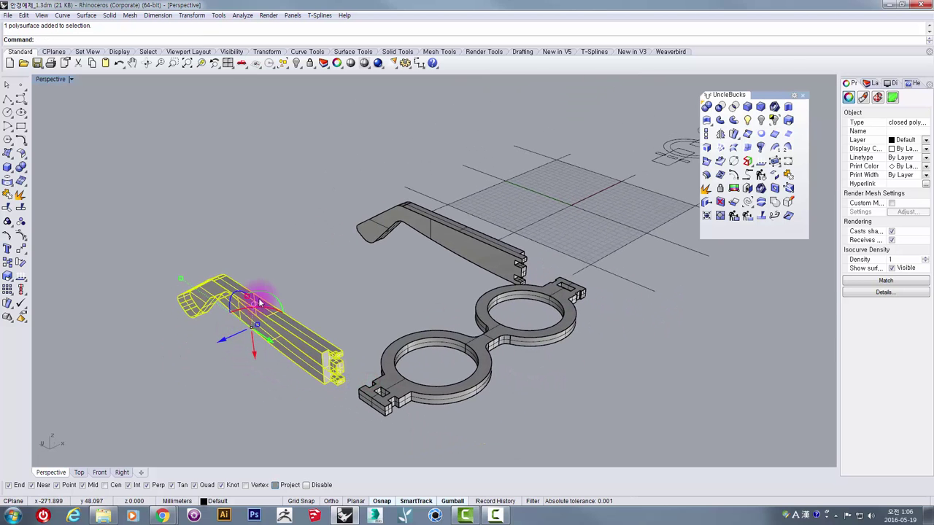
left_click_drag(269, 294, 322, 319)
right_click_drag(414, 305, 469, 317)
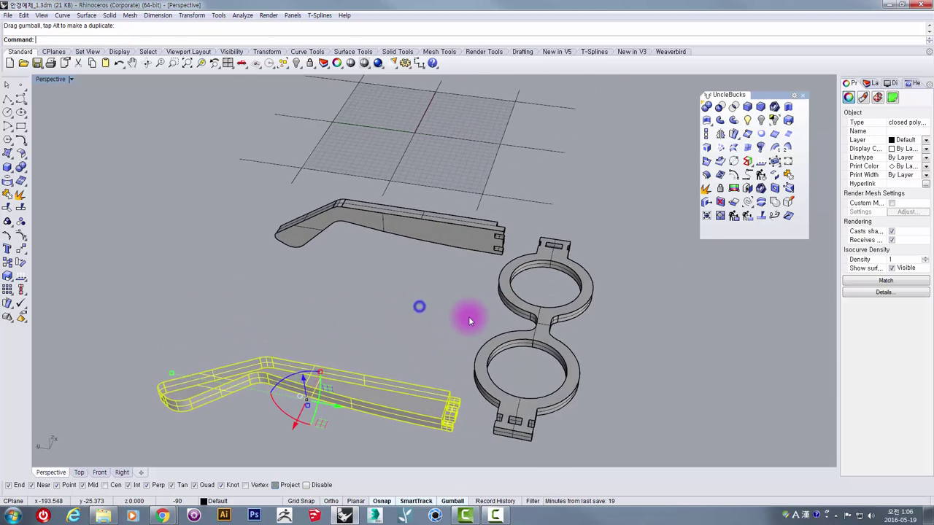
left_click(457, 264)
left_click(472, 242)
right_click_drag(471, 243, 462, 193)
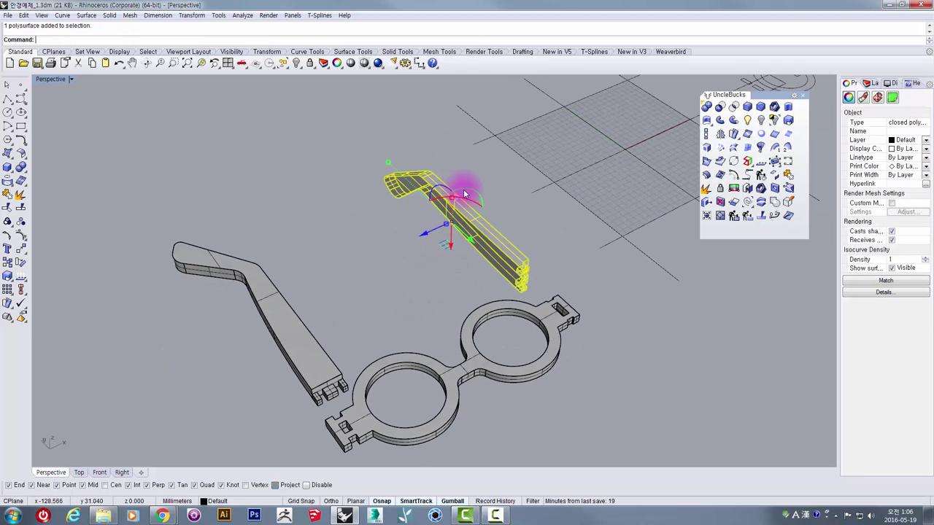
left_click_drag(464, 193, 474, 317)
Step: Undo the rotations of the front frame and both temples, and clear the selection
left_click(552, 399)
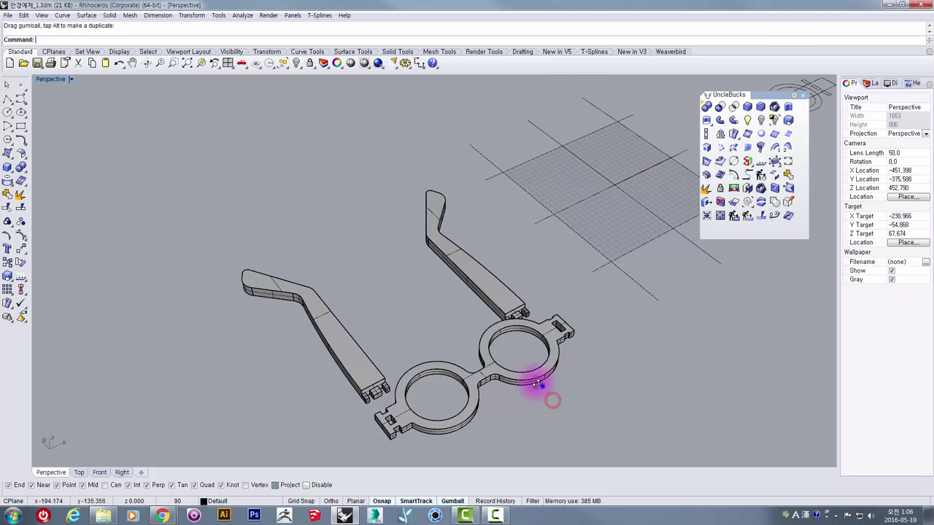
mouse_move(536, 384)
right_mouse_down()
mouse_move(478, 338)
mouse_move(542, 380)
right_mouse_up()
key("ctrl+z")
key("ctrl+z")
key("ctrl+z")
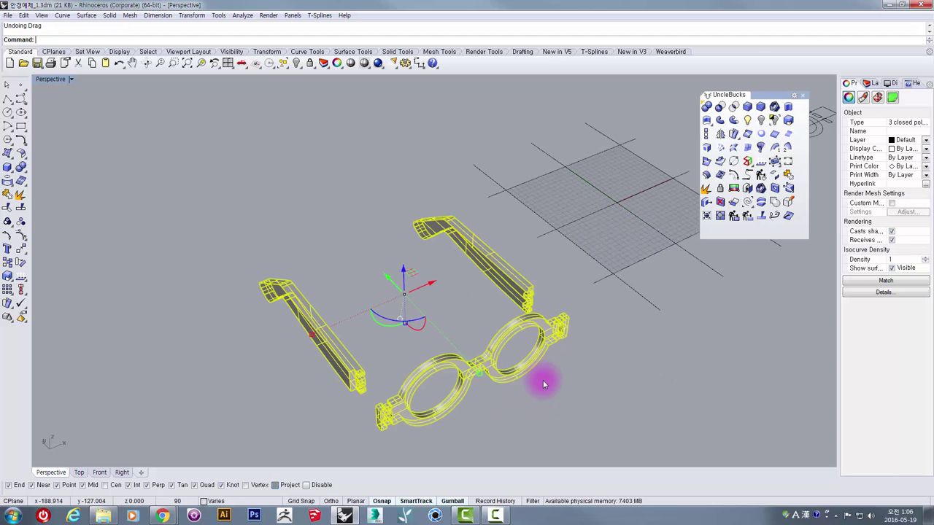
key("ctrl+z")
left_click(588, 348)
Step: Switch to the four-viewport layout and maximize the Top viewport
right_click_drag(631, 289, 511, 343)
right_click_drag(457, 302, 372, 350)
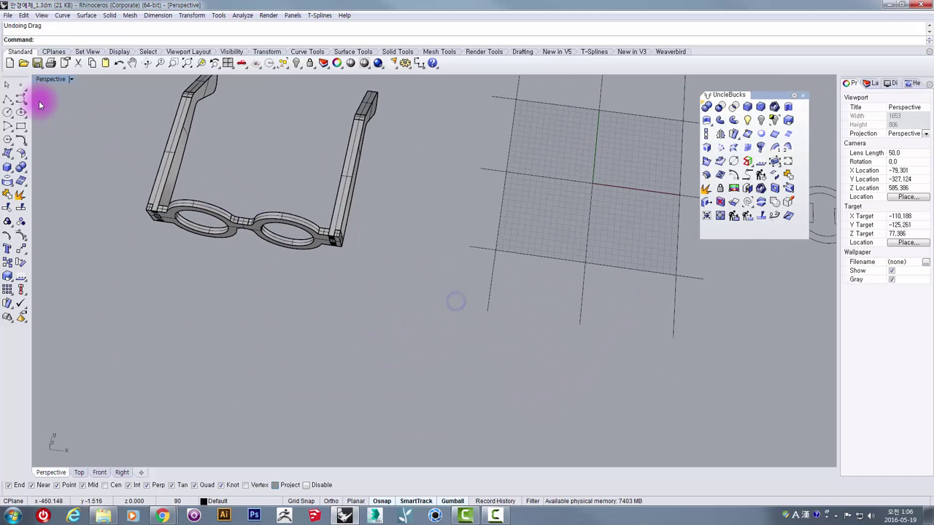
double_click(46, 77)
left_click(253, 221)
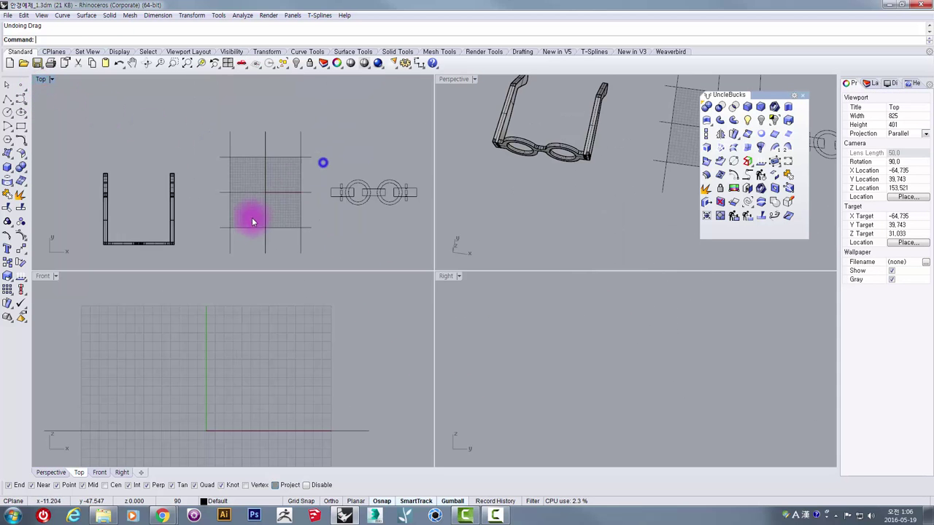
left_click(37, 79)
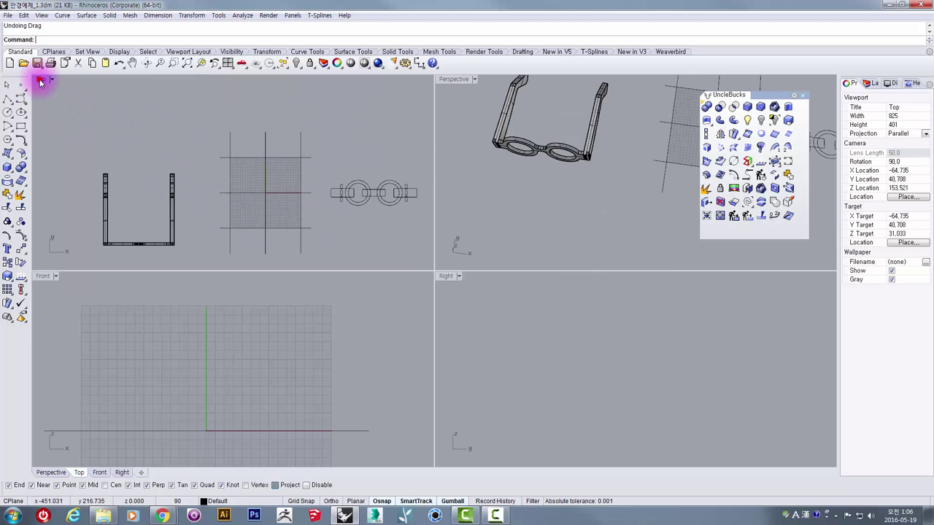
double_click(40, 80)
Step: Move the three glasses parts together about 50 mm up and away from the guide grid
left_click_drag(338, 396, 167, 244)
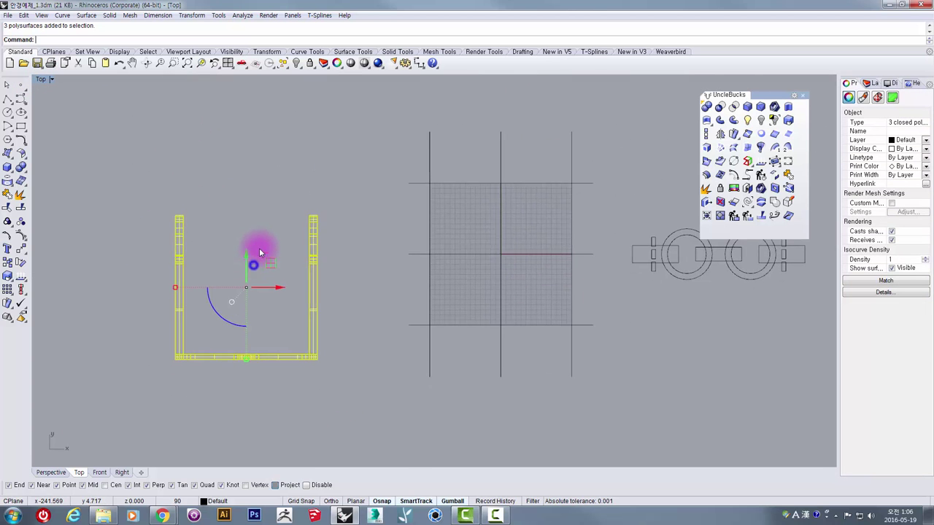
right_click_drag(259, 248, 259, 243)
left_click_drag(270, 259, 252, 211)
scroll(529, 243, "up", 4)
right_click_drag(541, 242, 447, 275)
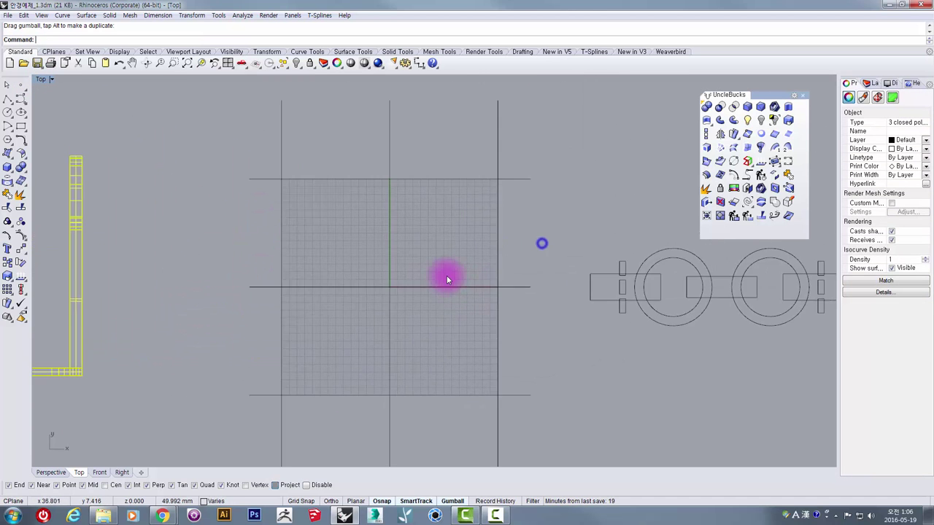
Step: Examine the flat outline curves of the glasses front and the guide lines around the grid
scroll(446, 276, "down", 4)
scroll(438, 285, "up", 4)
right_click_drag(593, 283, 494, 247)
right_click_drag(581, 252, 486, 248)
left_click_drag(504, 300, 401, 191)
left_click_drag(392, 181, 430, 321)
right_click_drag(430, 321, 471, 375)
scroll(140, 284, "up", 6)
right_click_drag(140, 283, 180, 224)
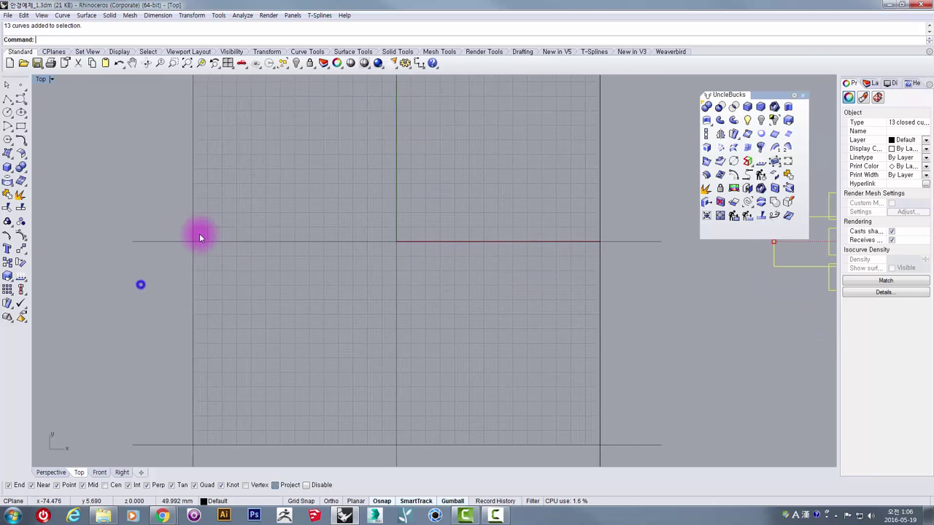
scroll(150, 201, "down", 4)
right_click_drag(192, 187, 193, 229)
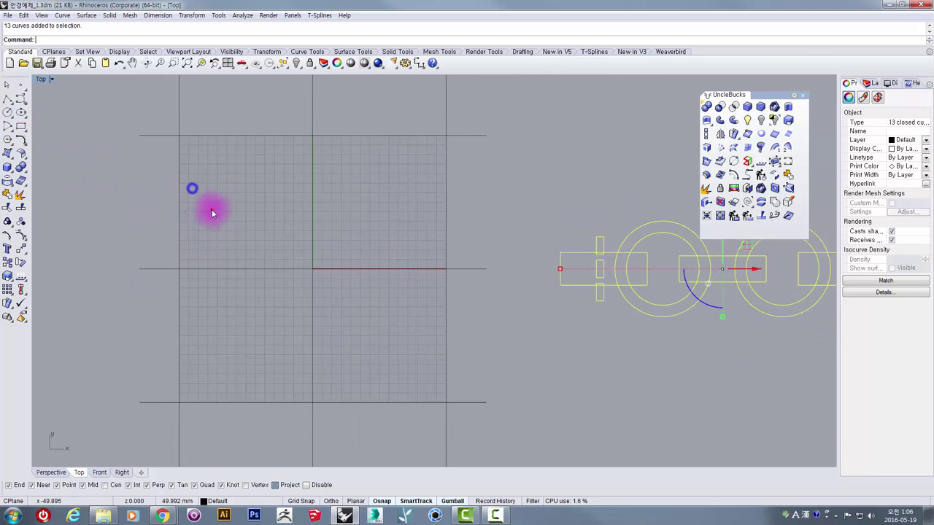
left_click_drag(211, 209, 157, 197)
left_click_drag(490, 194, 359, 166)
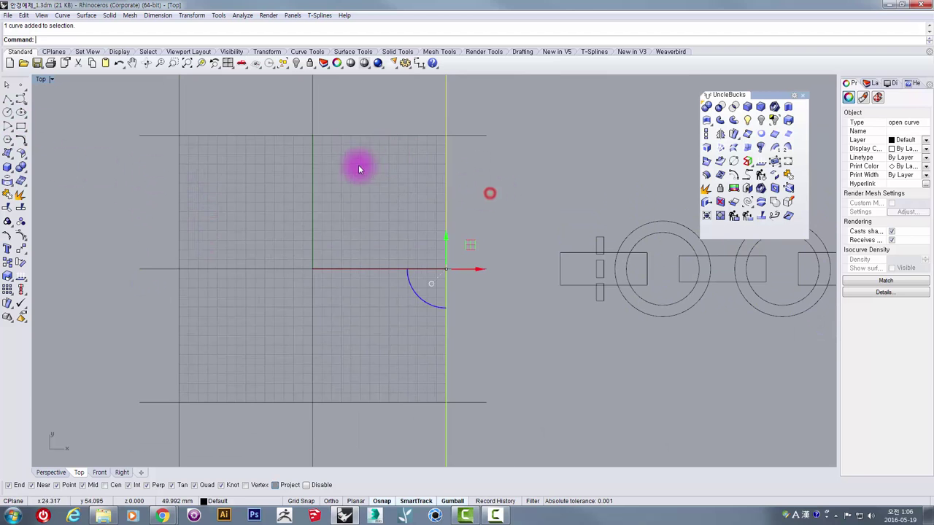
Step: Add a linear dimension between the upper ends of the two outer vertical guide lines
left_click(417, 62)
left_click(150, 133)
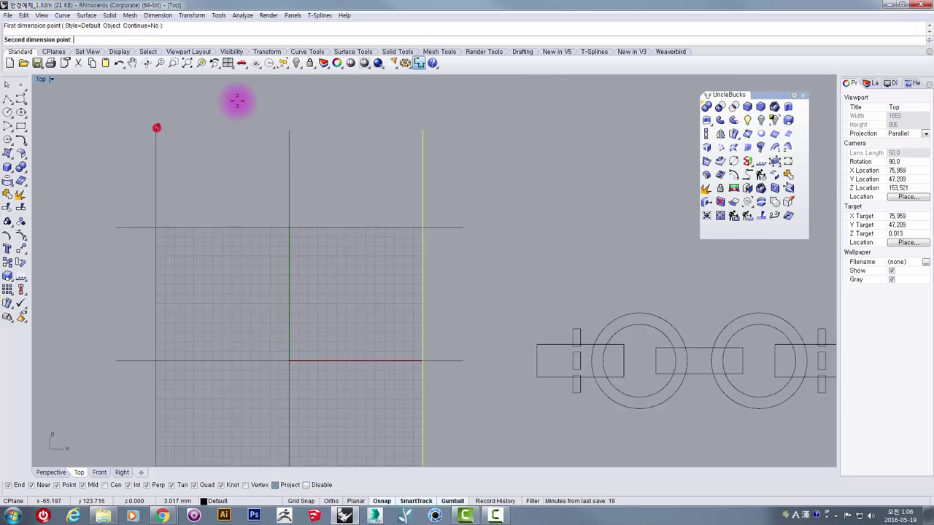
left_click(423, 129)
left_click(290, 108)
scroll(294, 154, "up", 2)
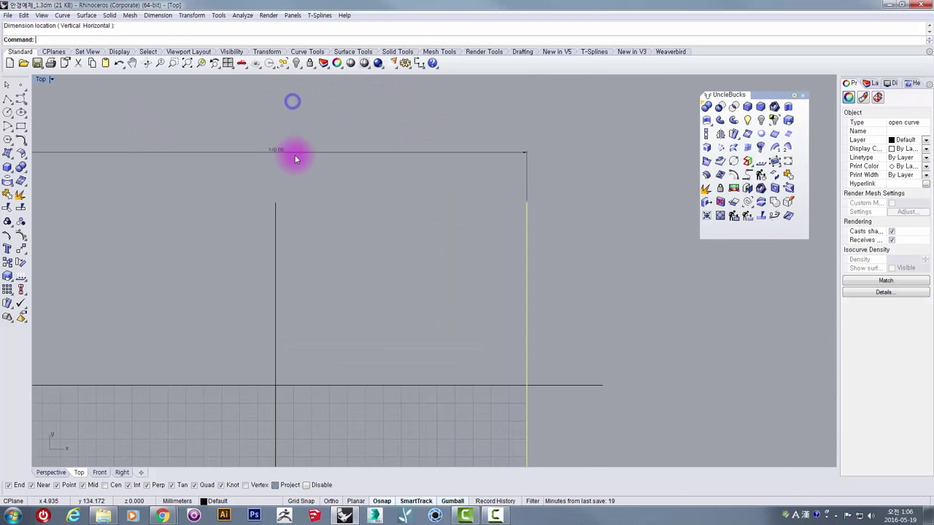
scroll(259, 152, "down", 3)
right_click_drag(223, 229, 271, 191)
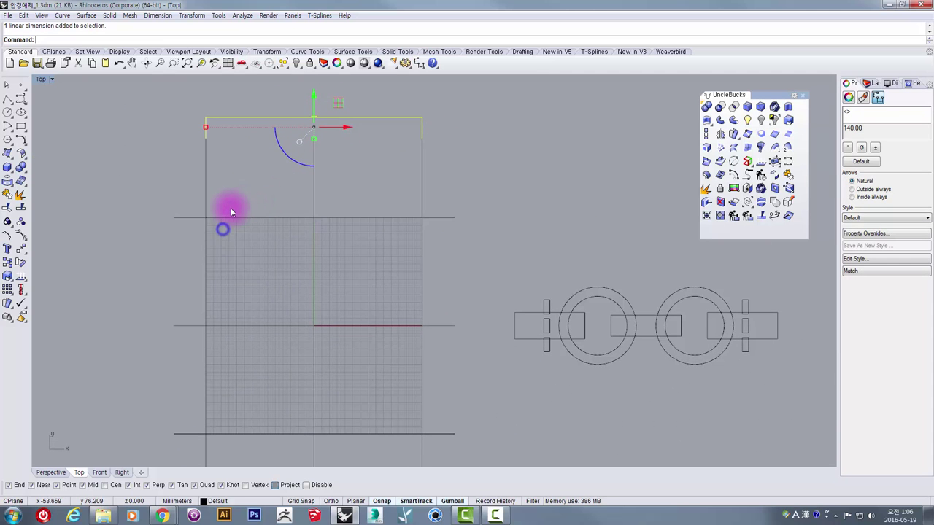
Step: Add a linear dimension between the left ends of the outer upper and lower horizontal guide lines
key("space")
left_click(175, 222)
right_click_drag(178, 286, 213, 220)
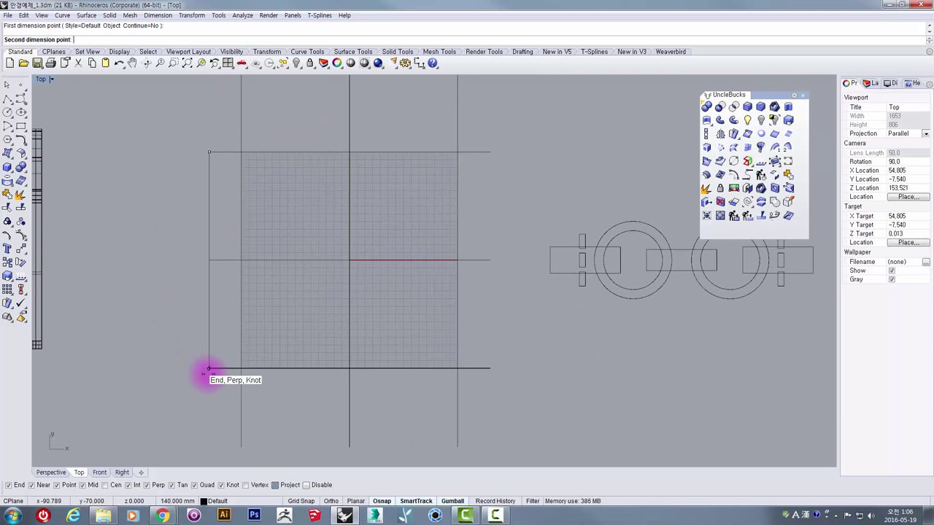
left_click(209, 367)
left_click(139, 333)
scroll(135, 254, "up", 4)
scroll(139, 243, "down", 4)
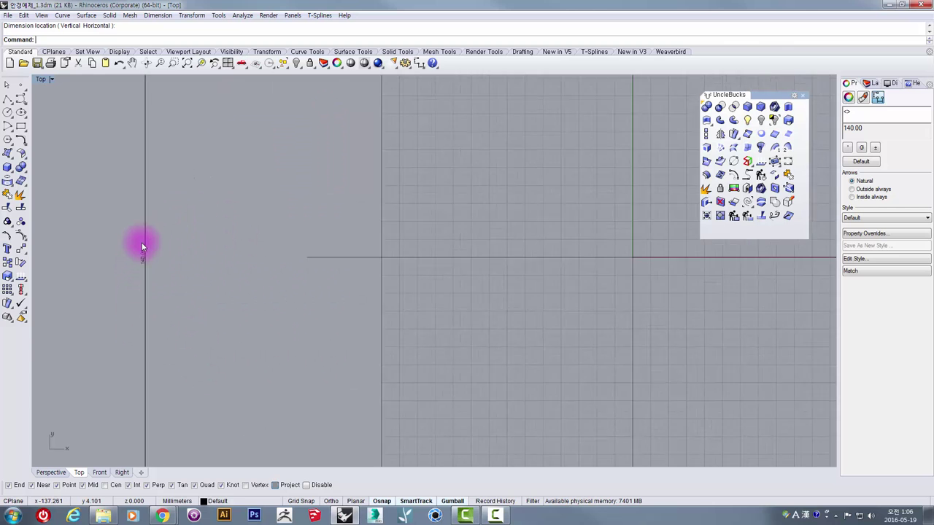
left_click(144, 250)
scroll(144, 249, "down", 2)
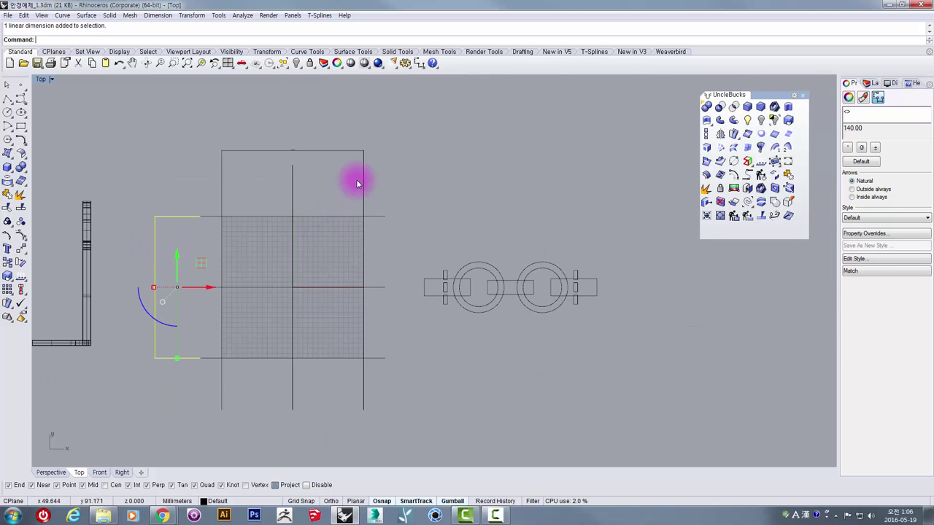
Step: Delete the two linear dimensions from the guide lines
key("Delete")
scroll(299, 256, "up", 3)
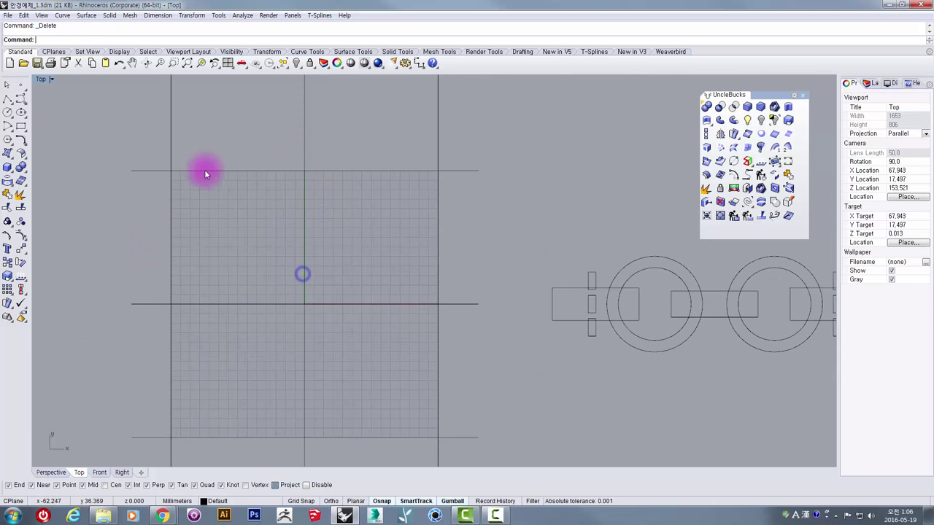
scroll(285, 210, "down", 2)
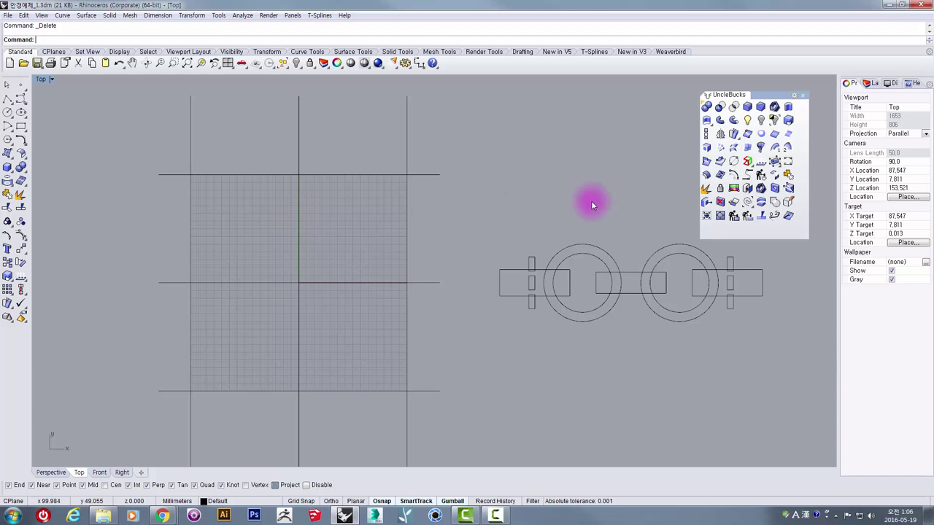
Step: Draw a circle of about 20 mm radius on the horizontal centerline, left of the origin, and shift it slightly toward the origin
left_click(11, 113)
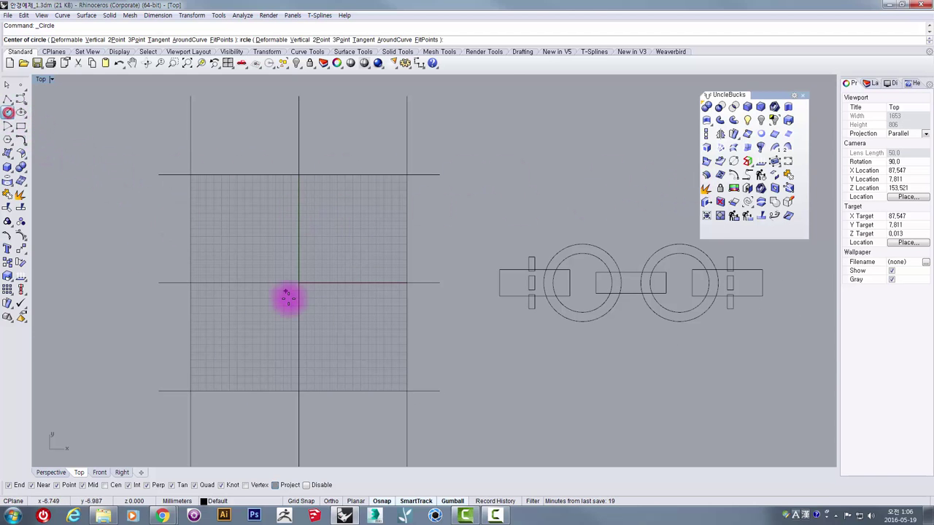
scroll(244, 277, "up", 4)
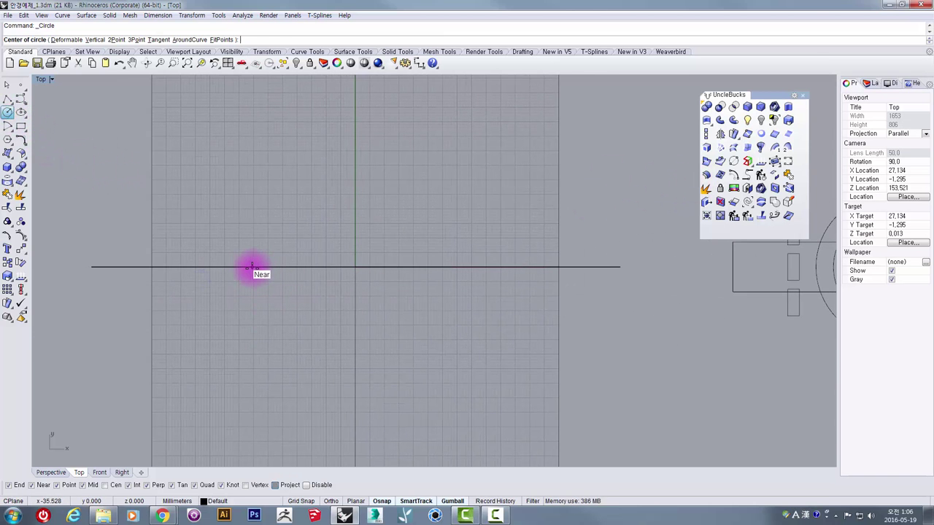
left_click(248, 268)
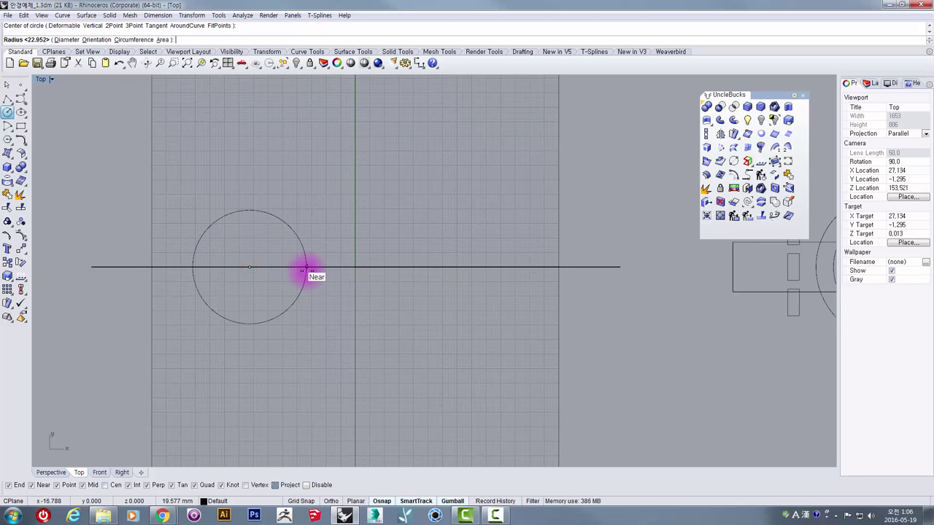
left_click(308, 269)
left_click(306, 221)
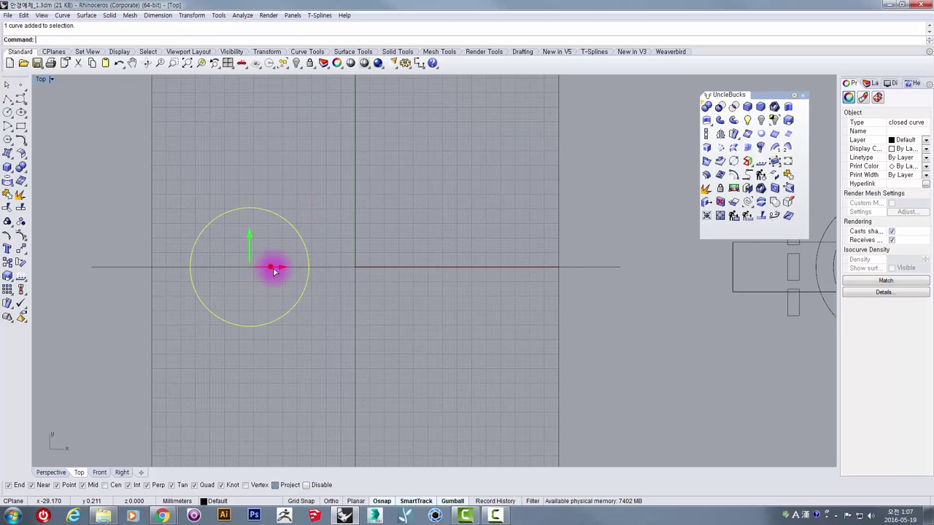
left_click_drag(271, 267, 284, 274)
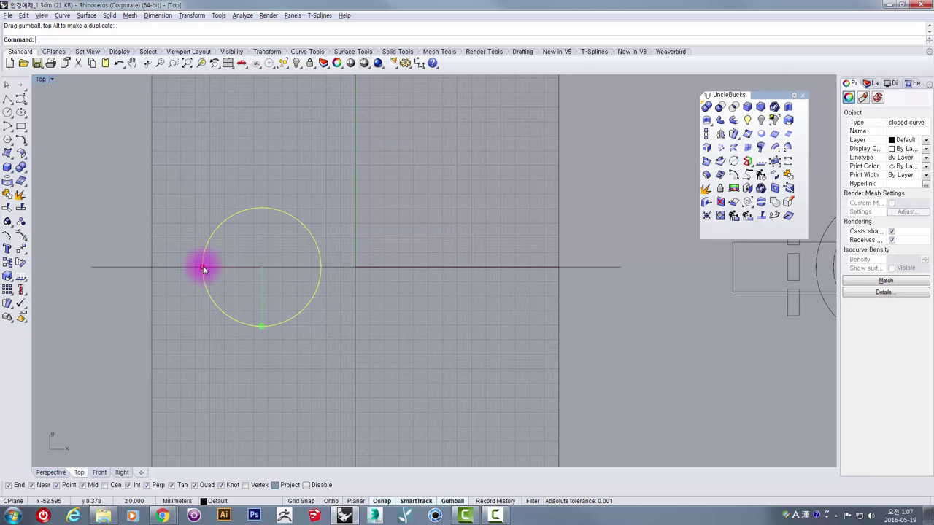
Step: Make a concentric, uniformly scaled-down copy of the circle with a radius of about 15 mm
left_click_drag(203, 269, 218, 269)
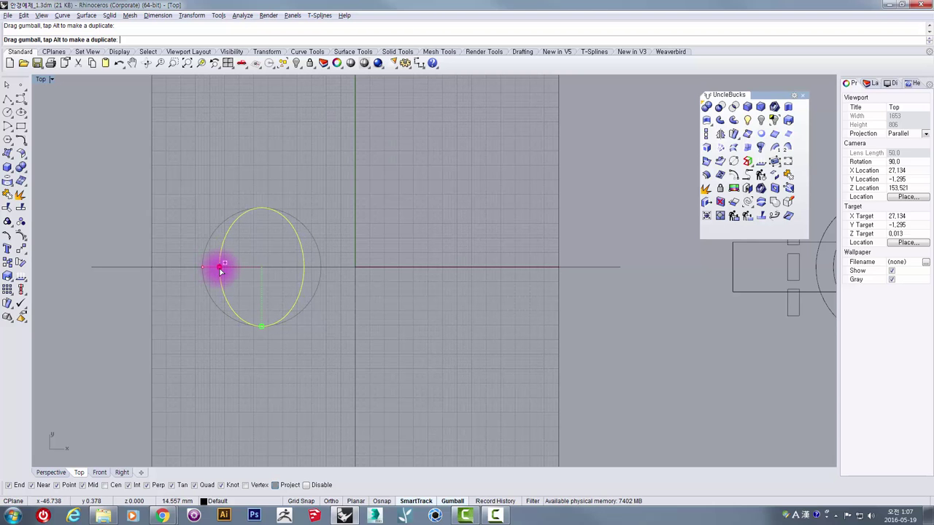
mouse_move(219, 270)
left_mouse_down()
mouse_move(206, 270)
mouse_move(253, 269)
mouse_move(212, 269)
left_mouse_up()
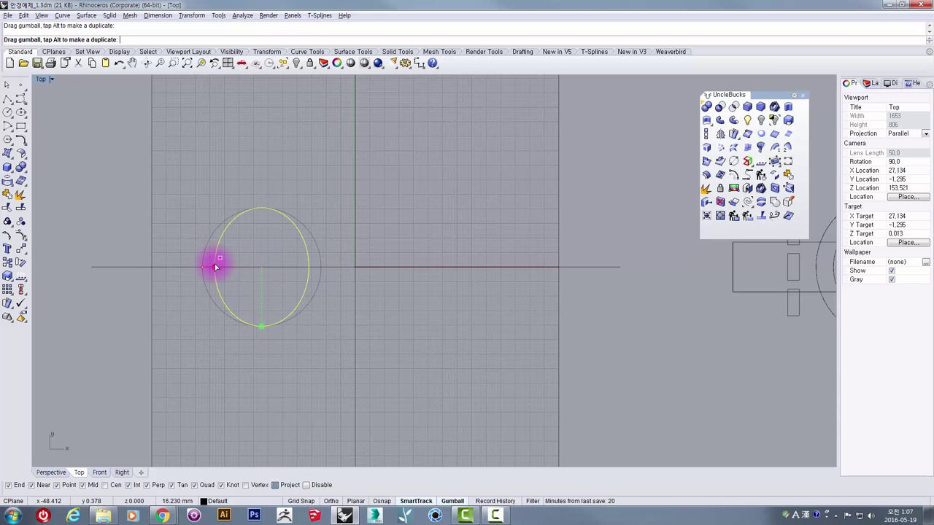
left_click_drag(215, 267, 217, 275)
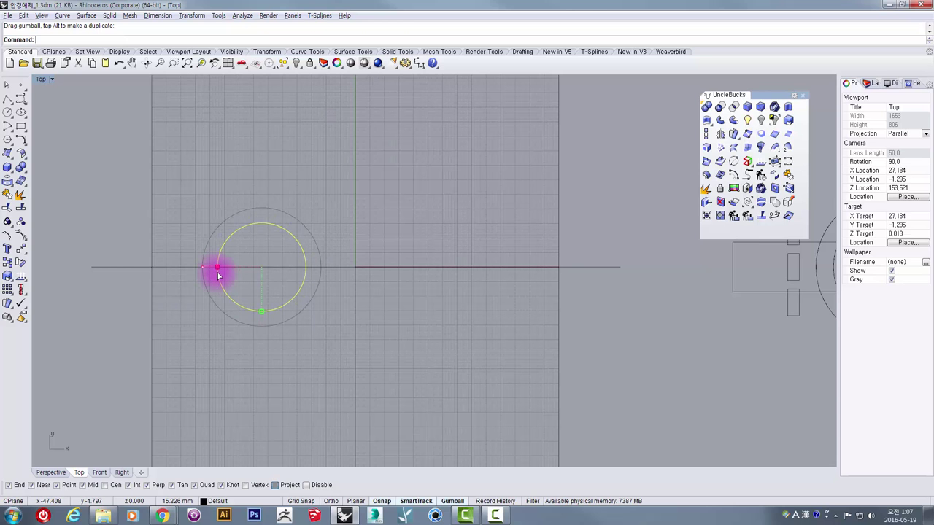
left_click_drag(217, 276, 215, 267)
left_click(263, 178)
Step: Scale both concentric circles up uniformly until the outer one's radius is about 23 mm
left_click_drag(302, 191, 244, 232)
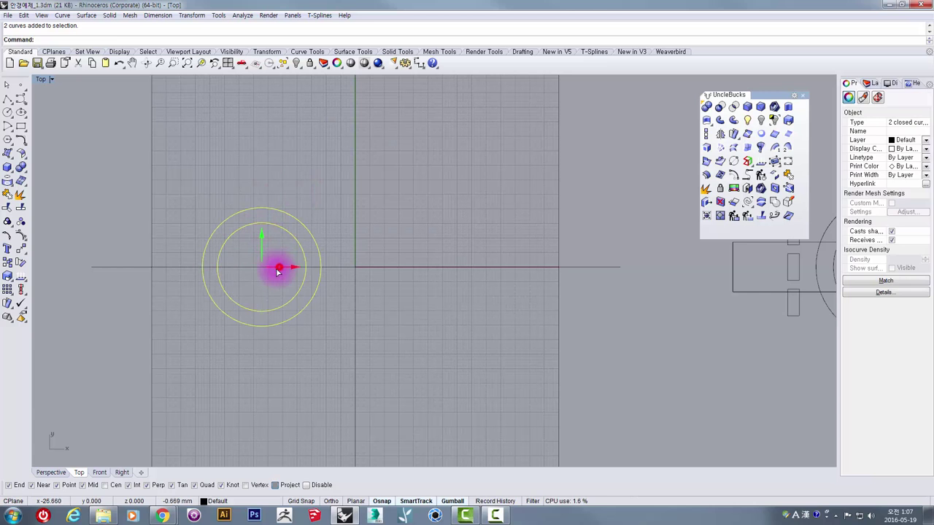
left_click_drag(276, 269, 206, 279)
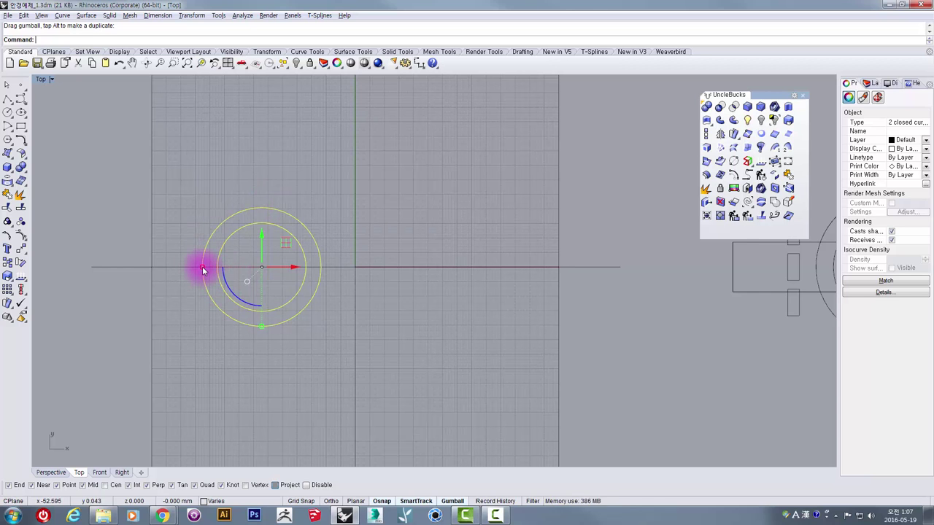
key("alt")
left_click_drag(202, 266, 194, 271)
right_click_drag(329, 281, 268, 263)
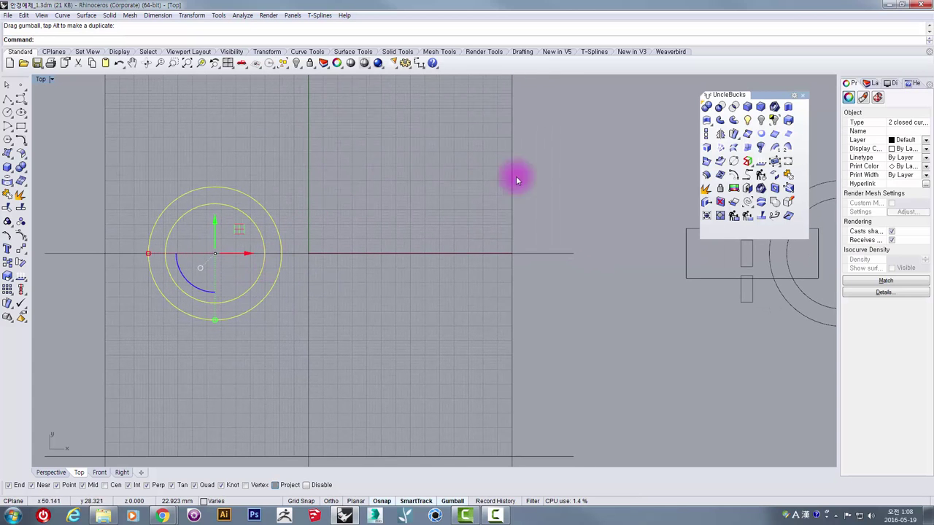
Step: Mirror both concentric circles across the vertical centerline, keeping the originals
left_click(719, 134)
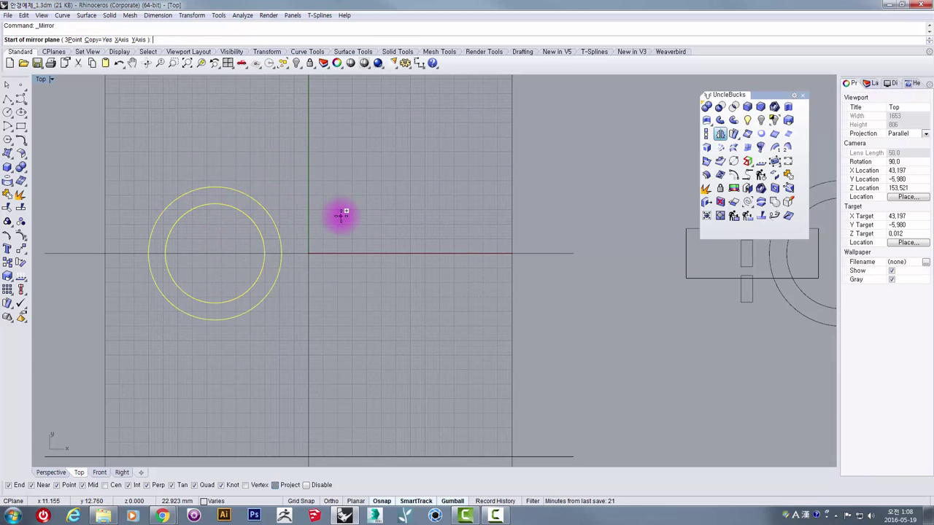
left_click(313, 191)
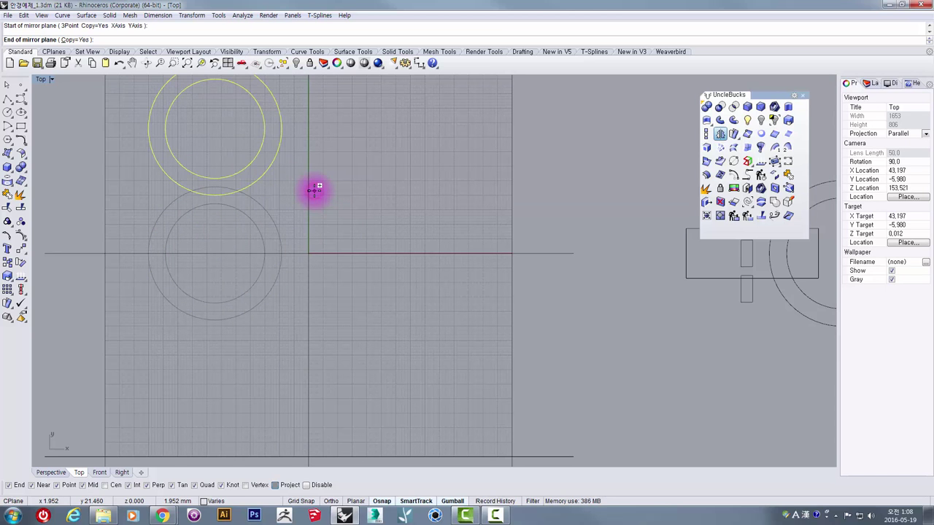
left_click(309, 301)
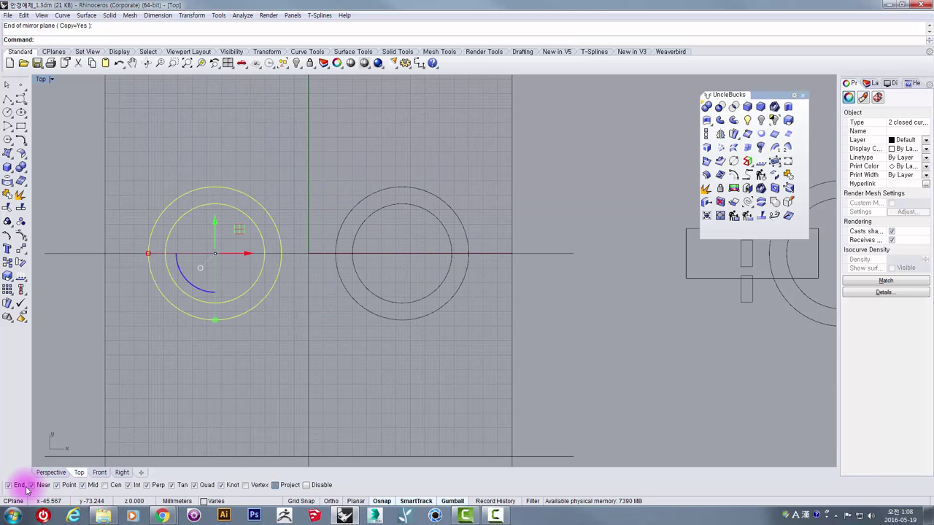
left_click(379, 502)
left_click(308, 182)
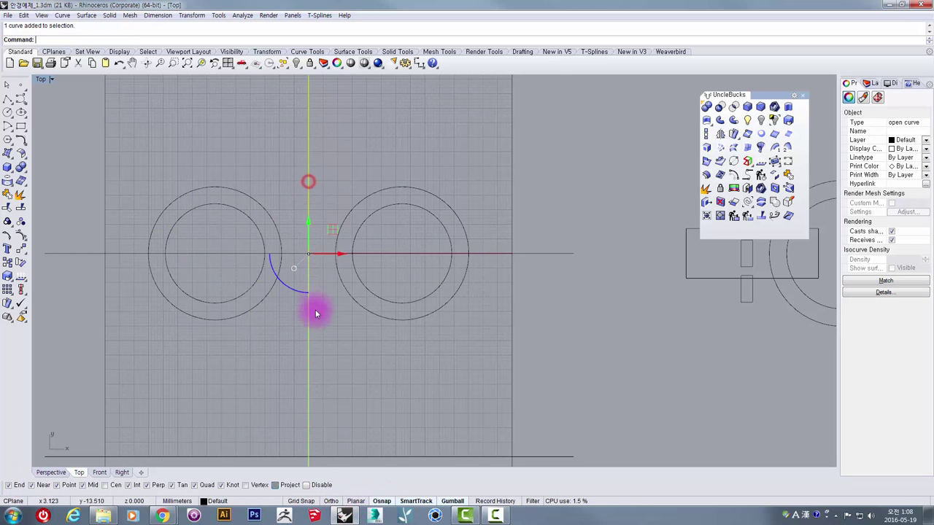
left_click(349, 347)
Step: Draw a rectangle of about 31 by 15 mm in the empty area left of the lens circles
scroll(349, 347, "down", 4)
scroll(301, 245, "up", 4)
right_click_drag(398, 259, 364, 230)
left_click(21, 126)
right_click_drag(139, 198, 302, 234)
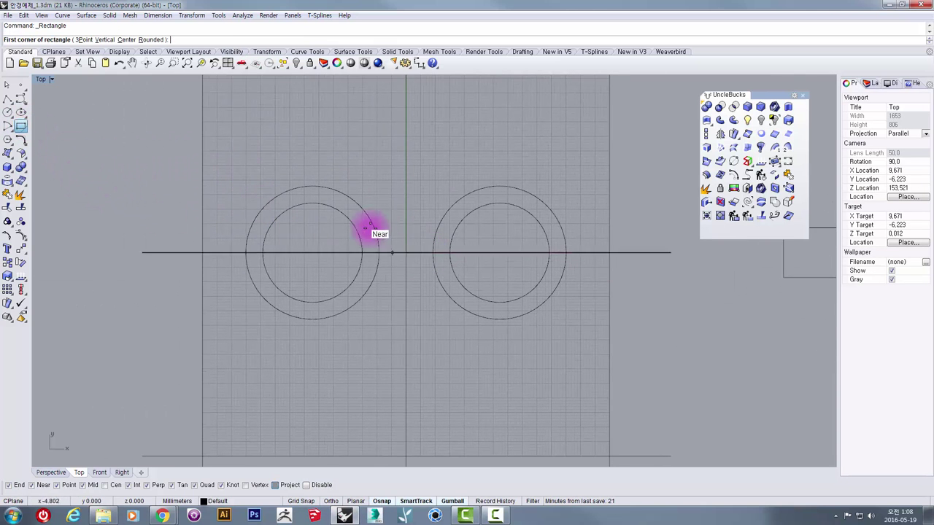
right_click_drag(404, 266, 278, 234)
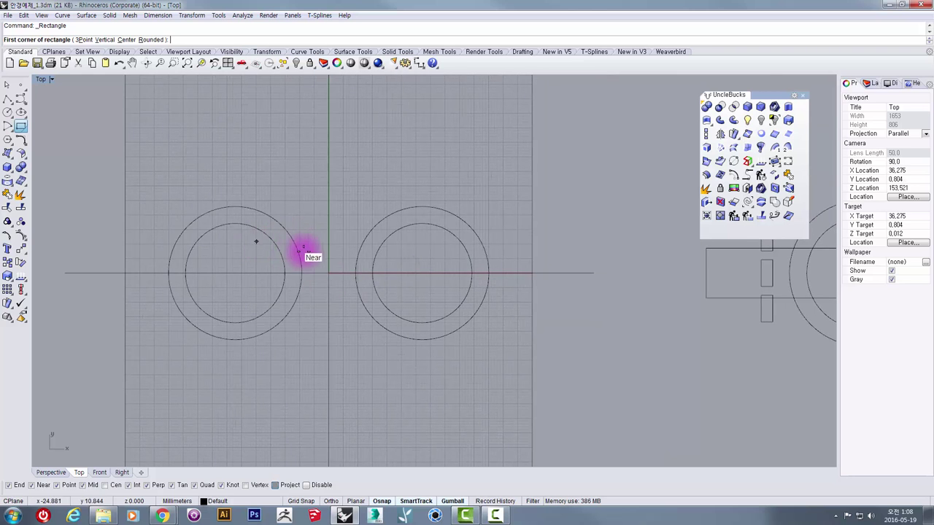
scroll(438, 277, "down", 2)
right_click_drag(711, 279, 565, 273)
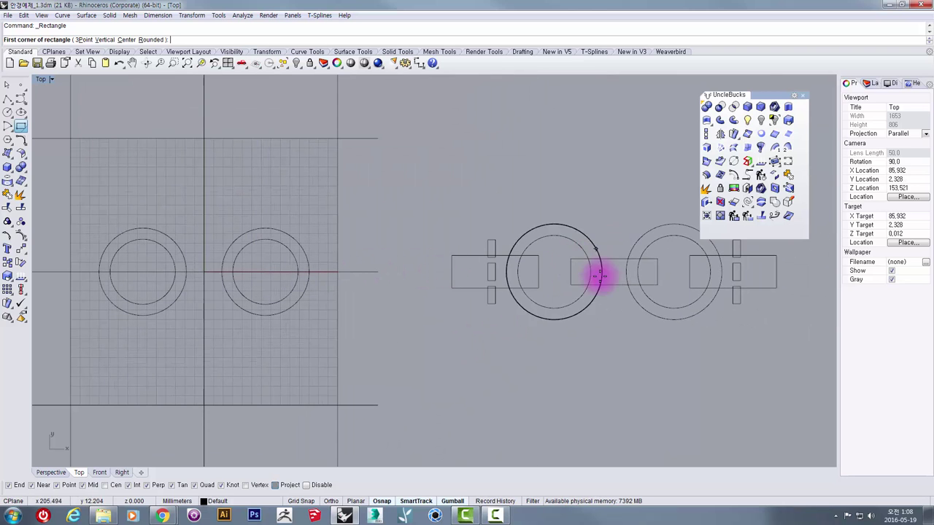
scroll(150, 258, "up", 4)
right_click_drag(150, 258, 402, 257)
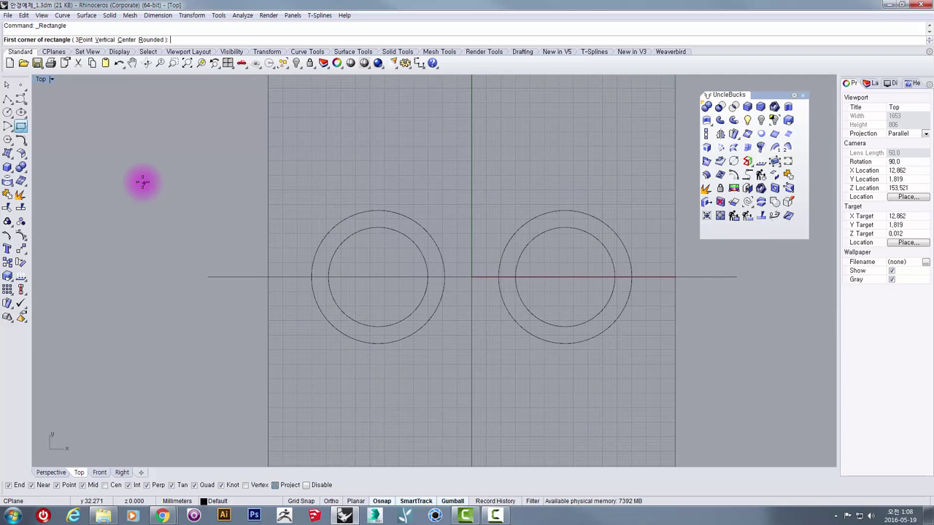
left_click(133, 181)
left_click(224, 224)
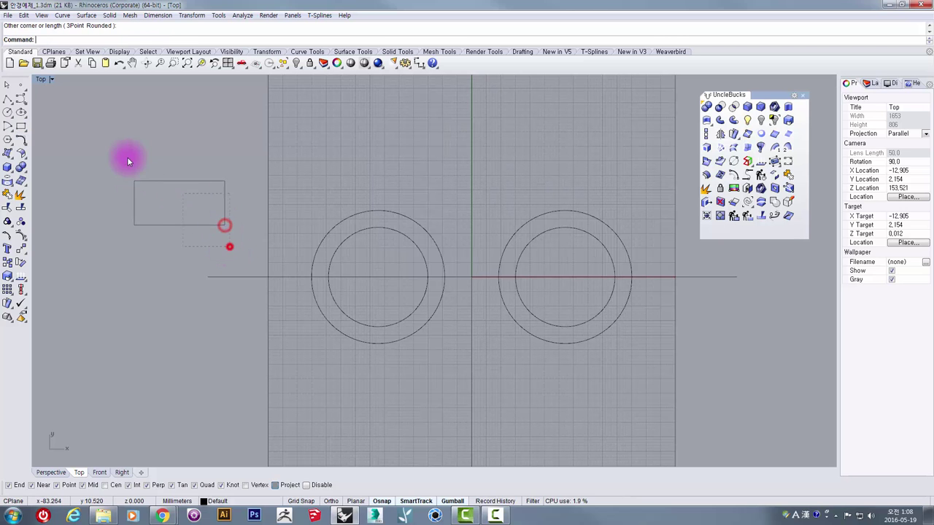
Step: Move the rectangle by its upper edge's midpoint onto the vertical centerline, above the gap between the lens circles
left_click(164, 181)
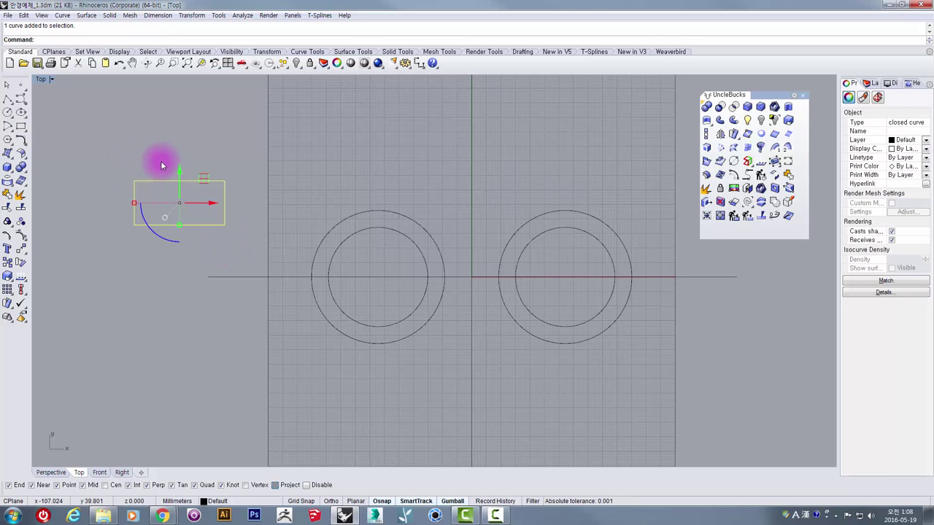
left_click_drag(207, 181, 346, 152)
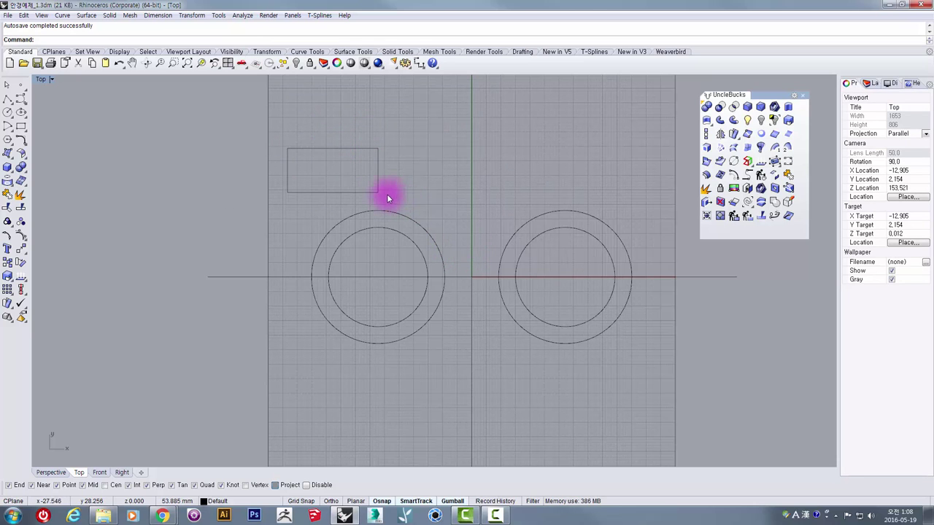
left_click(349, 151)
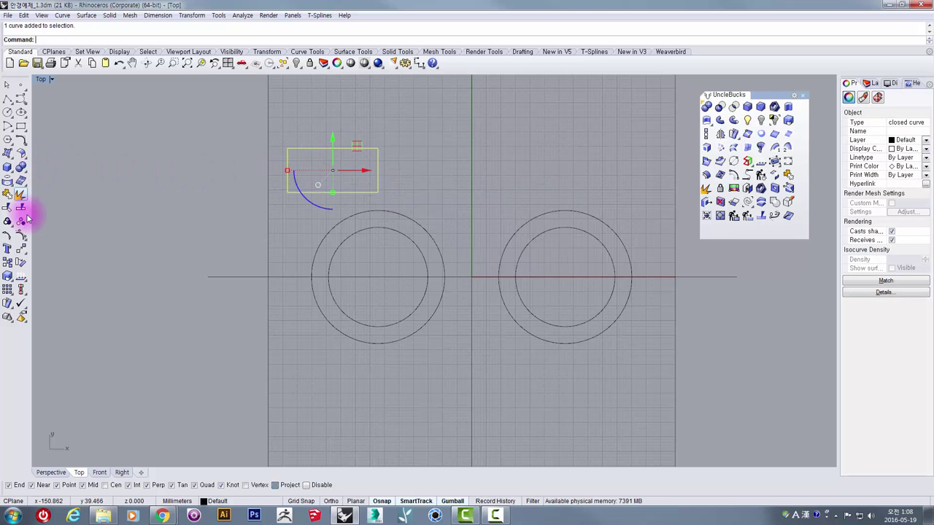
left_click(21, 248)
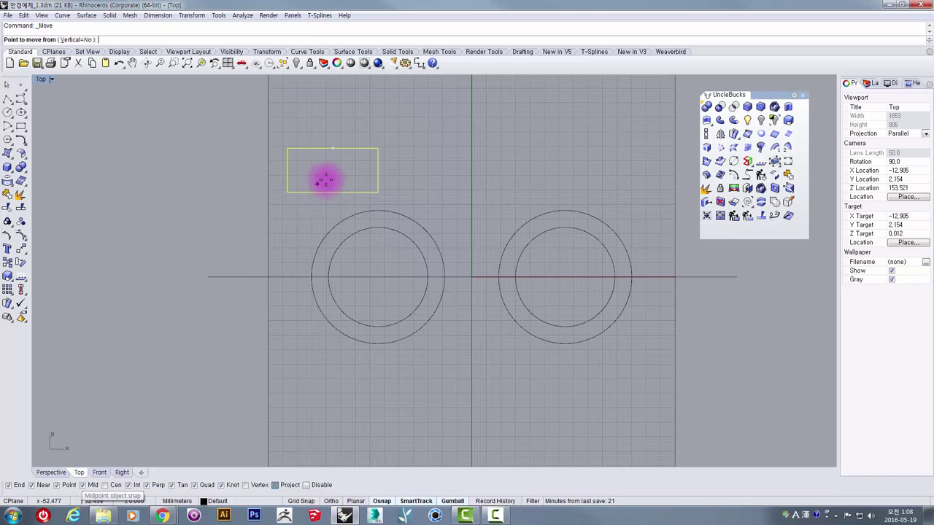
left_click(332, 148)
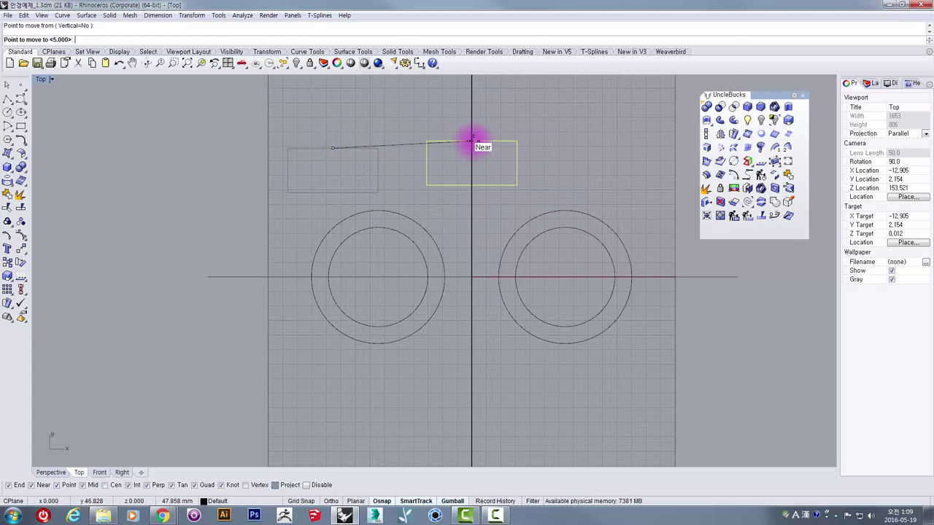
left_click(471, 137)
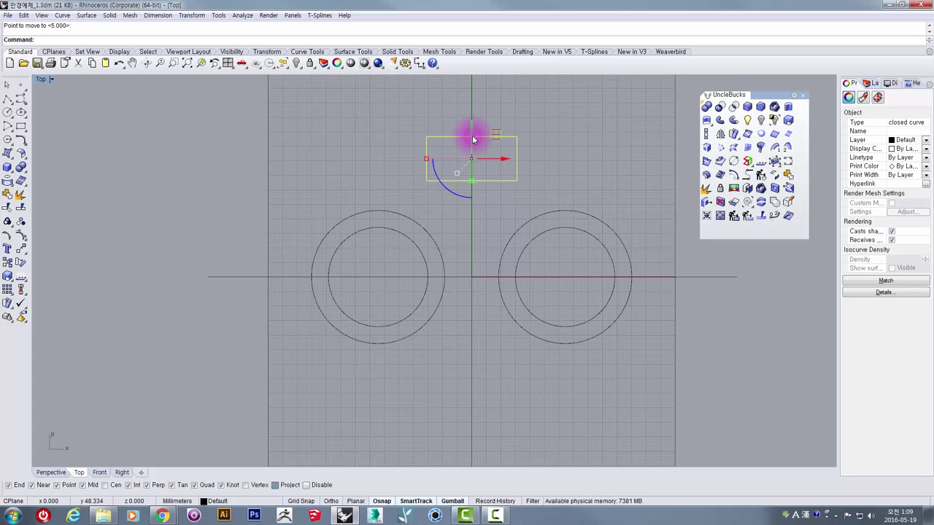
Step: Move the rectangle straight down by its left edge's midpoint onto the horizontal centerline, using Ortho, so it is centered on the origin
scroll(427, 171, "up", 2)
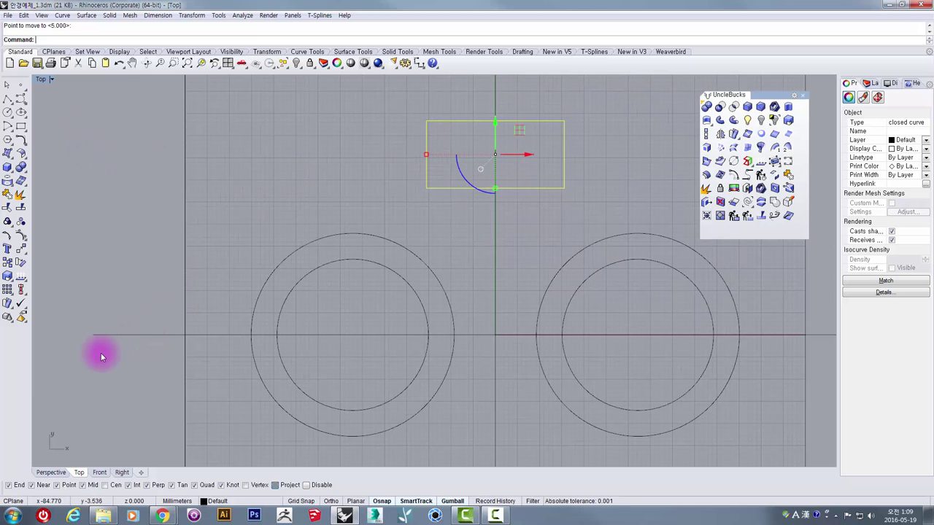
left_click(16, 250)
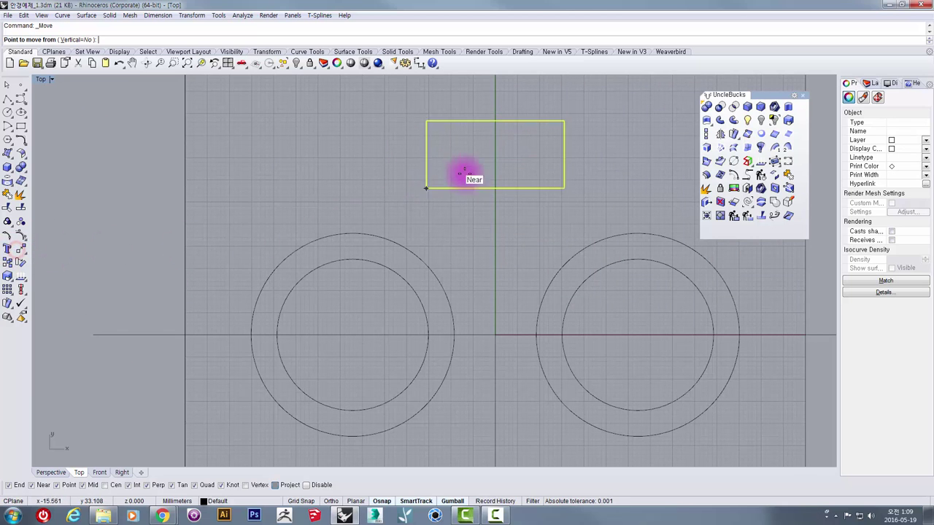
left_click(428, 154)
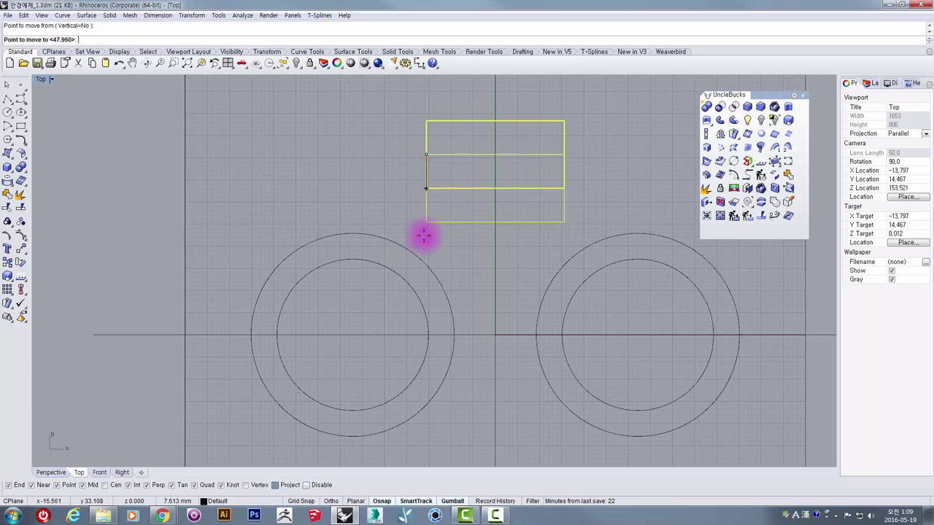
scroll(427, 273, "up", 3)
scroll(428, 287, "up", 4)
right_click_drag(426, 287, 400, 212)
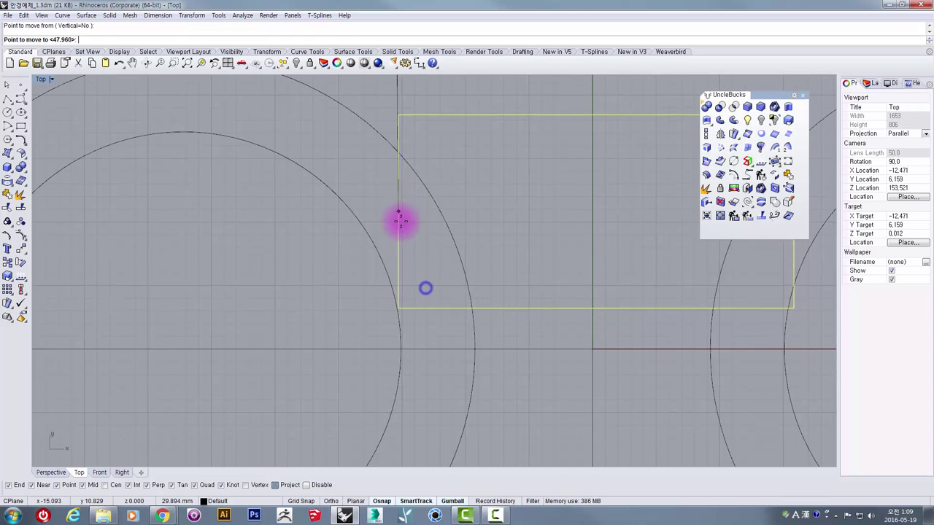
key("shift")
key("F8")
scroll(394, 232, "down", 3)
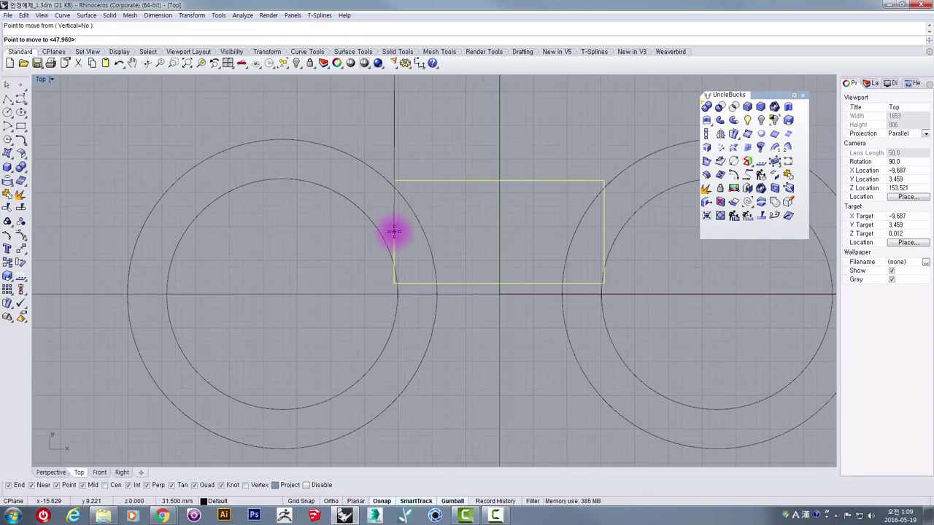
key("shift")
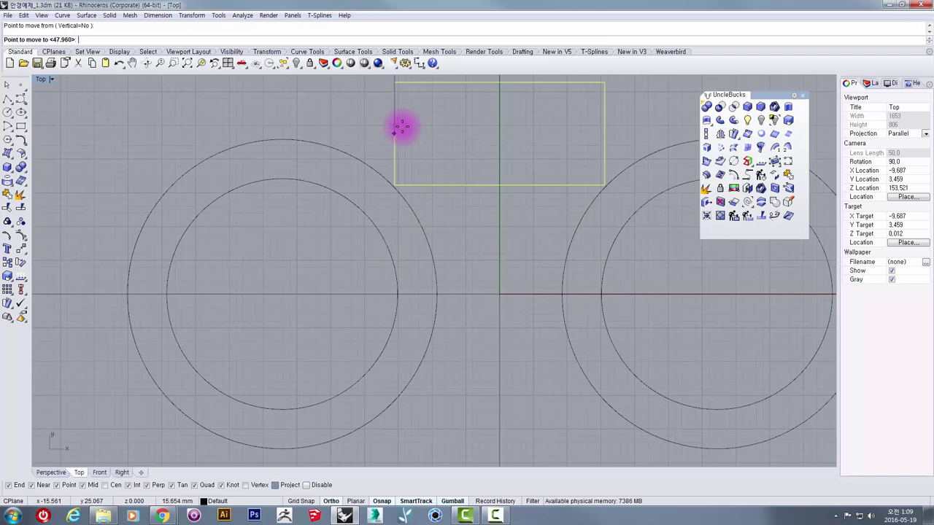
scroll(392, 300, "up", 5)
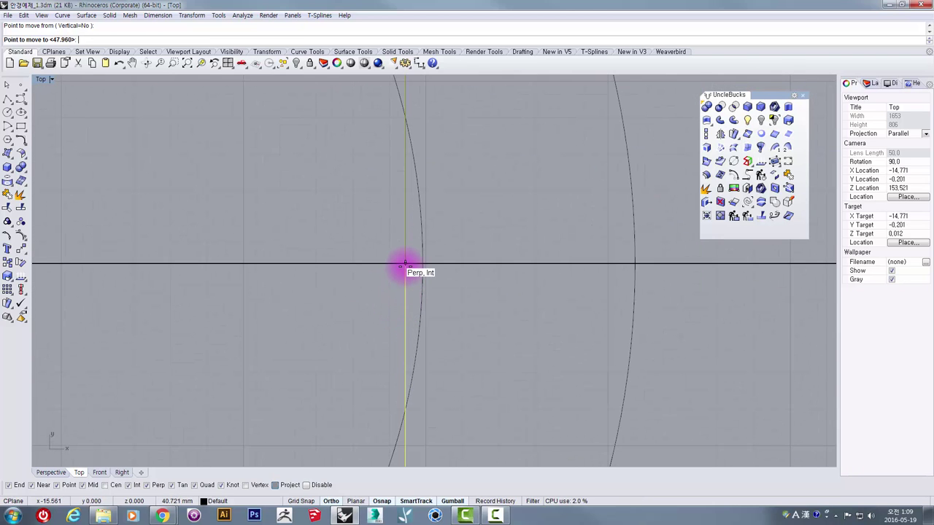
left_click(405, 264)
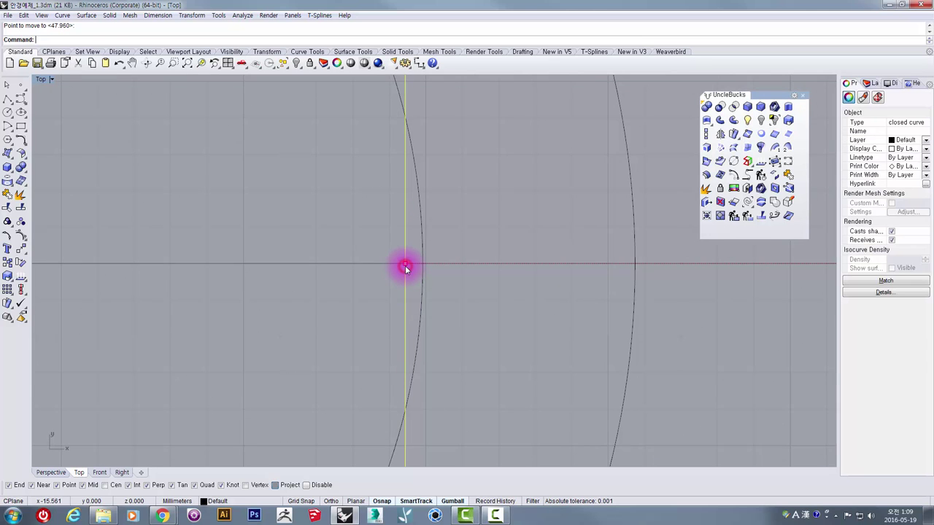
Step: Scale the bridge rectangle about its center to roughly 40 mm wide and 19.5 mm high, overlapping both inner circles
scroll(404, 264, "down", 5)
right_click_drag(435, 227, 419, 227)
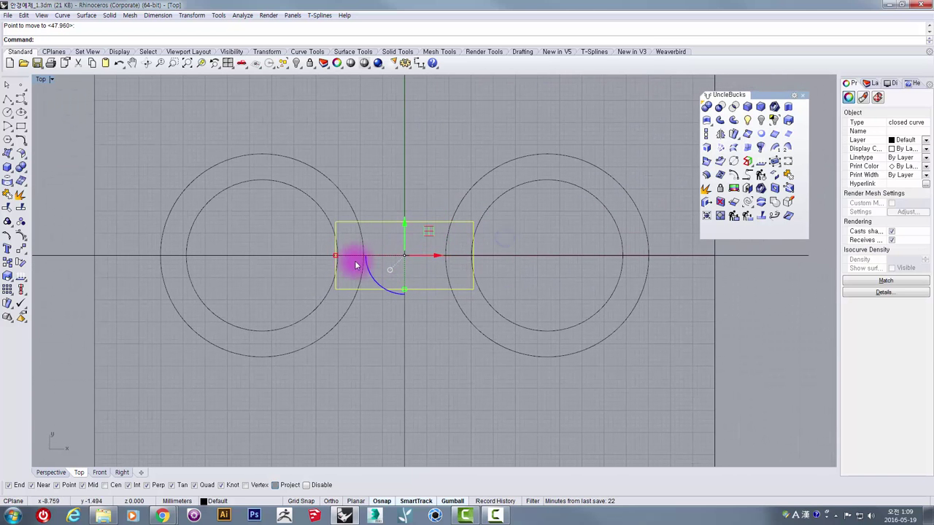
left_click_drag(335, 256, 317, 255)
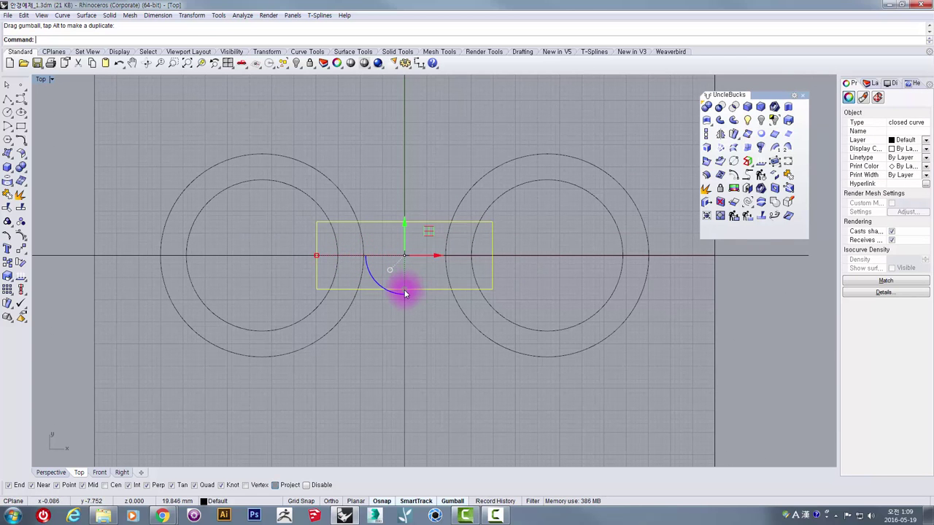
mouse_move(406, 294)
left_mouse_down()
mouse_move(402, 275)
mouse_move(401, 296)
mouse_move(412, 297)
left_mouse_up()
scroll(442, 264, "down", 6)
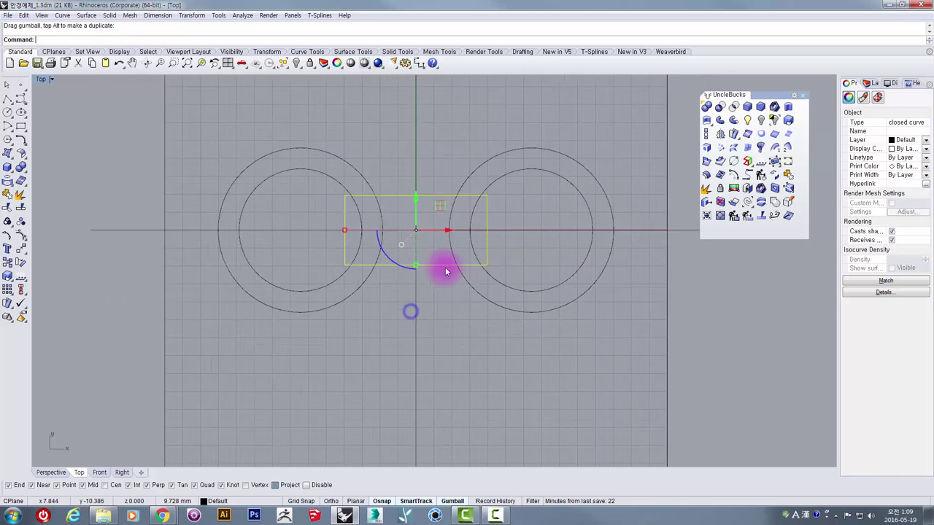
scroll(422, 251, "up", 4)
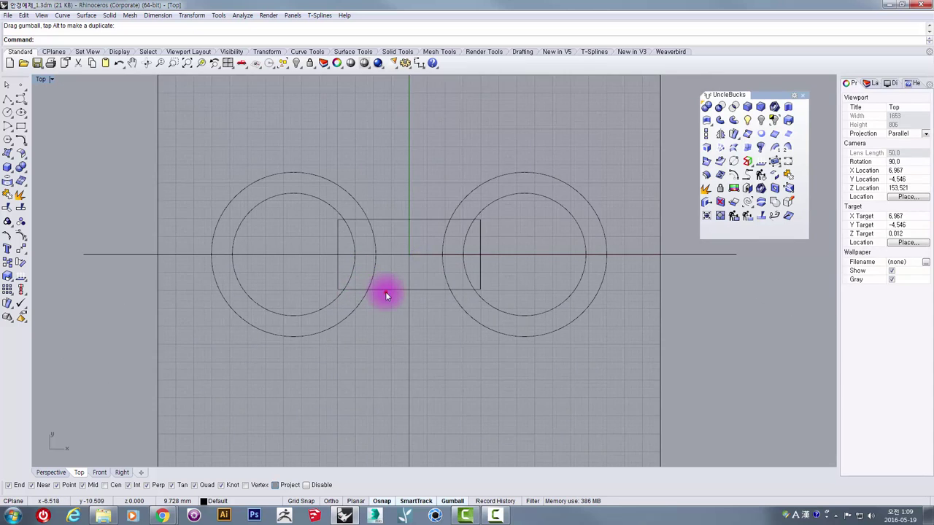
Step: Copy the bridge rectangle about 59 mm to the left along the horizontal centerline, overlapping the outer side of the left lens circles
left_click(423, 258)
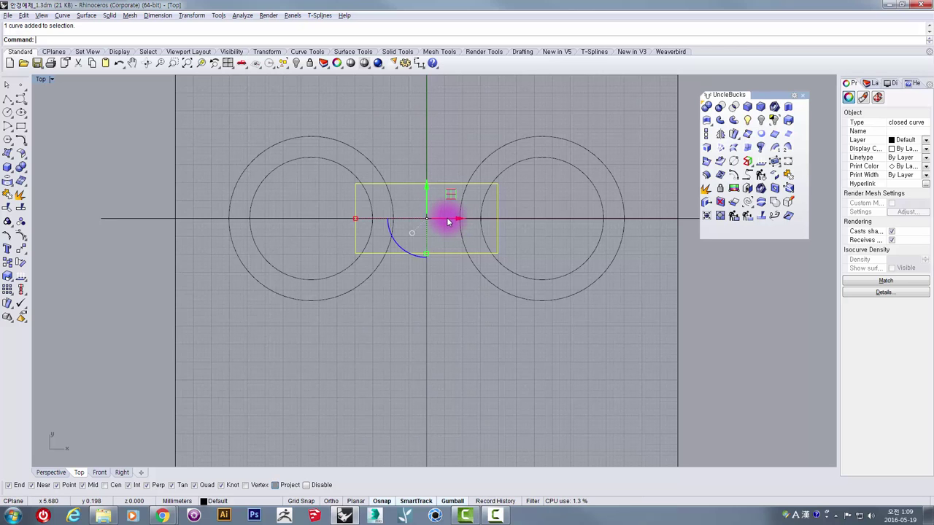
left_click_drag(442, 224, 234, 241)
scroll(411, 189, "down", 4)
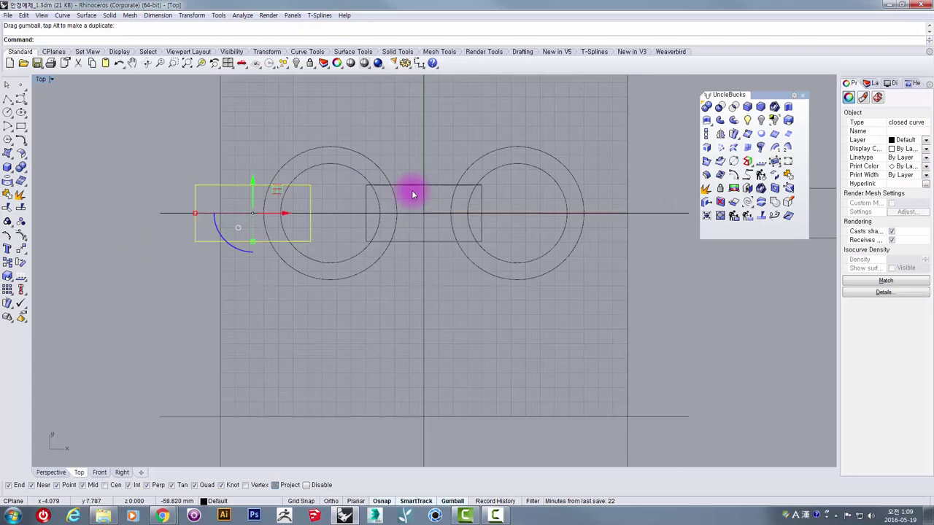
right_click_drag(425, 205, 332, 221)
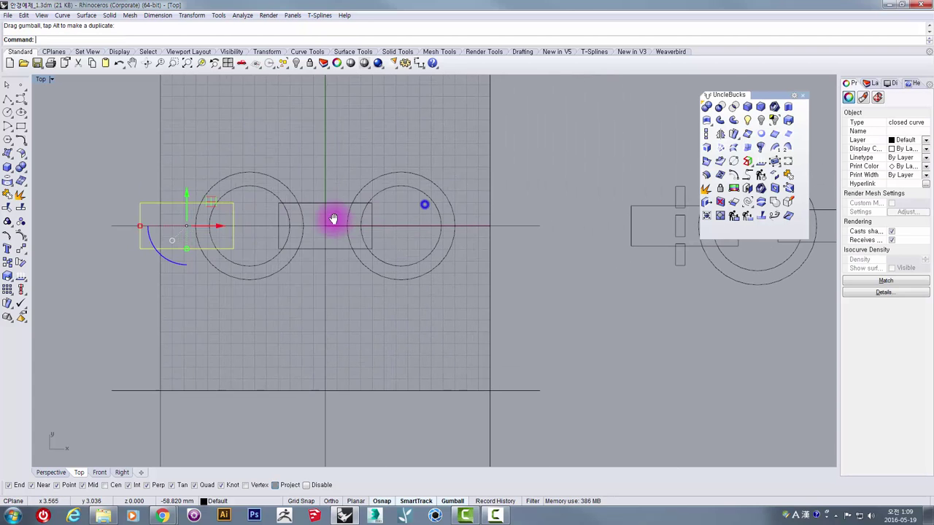
Step: Mirror the left side rectangle across the vertical centerline to the right lens circles, keeping the original
left_click(720, 134)
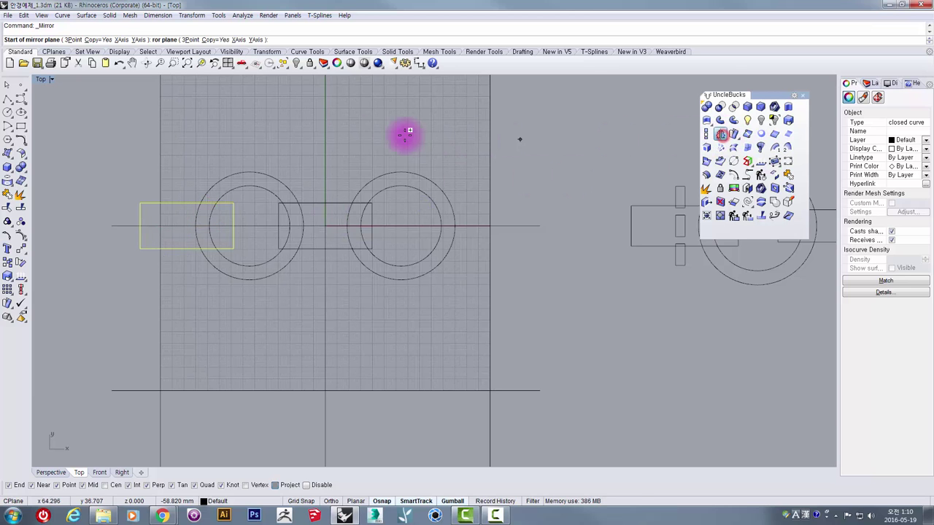
left_click(329, 136)
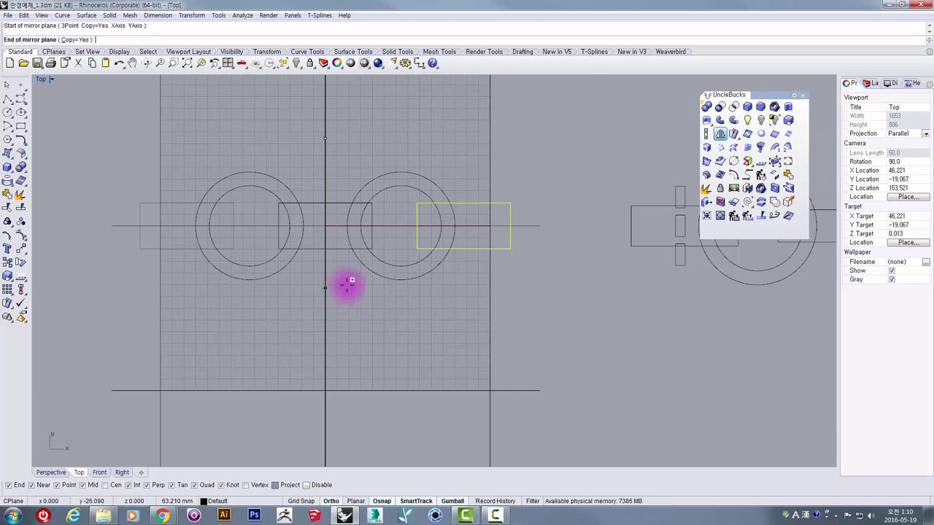
left_click(327, 286)
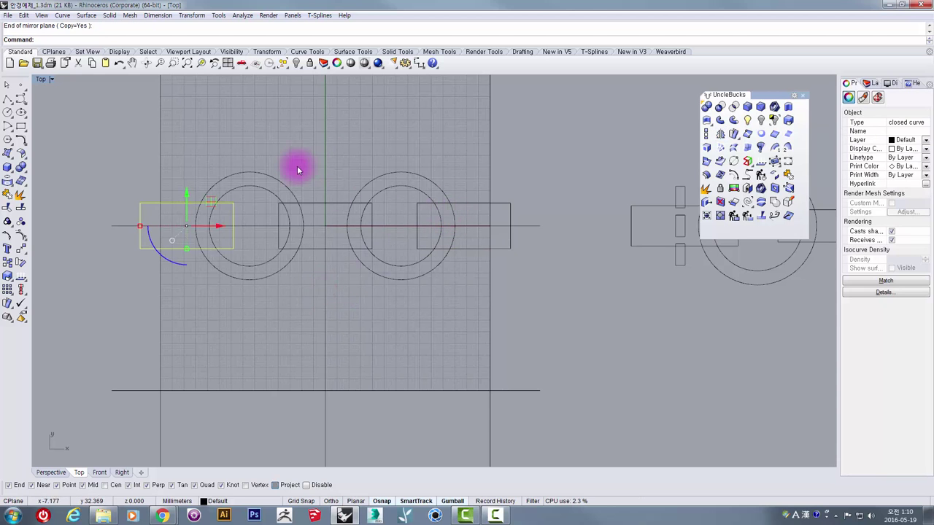
left_click(476, 207)
left_click(385, 322)
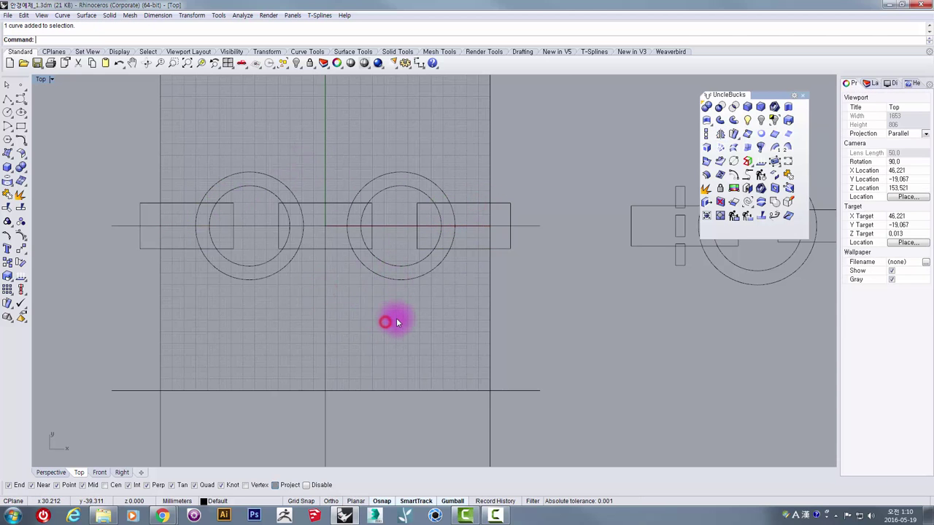
scroll(194, 207, "up", 3)
scroll(202, 212, "down", 4)
scroll(202, 212, "up", 2)
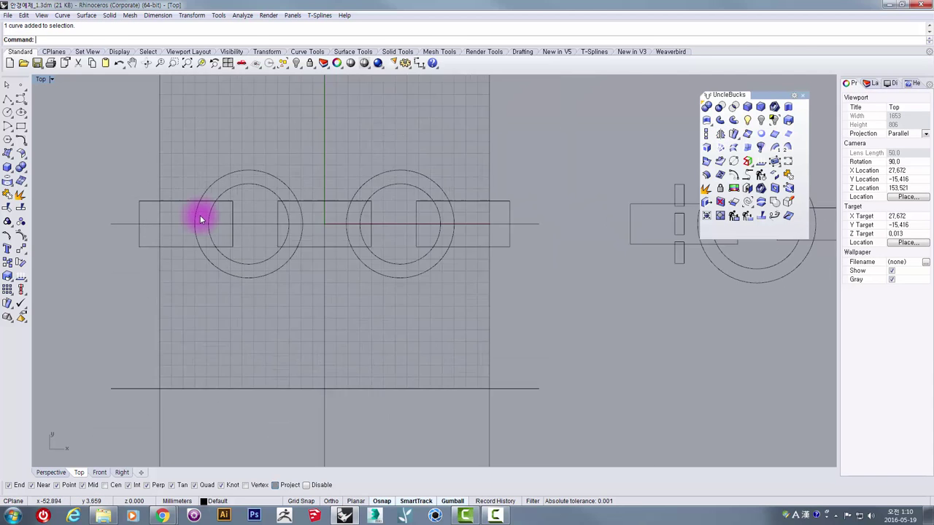
Step: Examine the small rectangles on the side piece of the finished reference outline beside the frame being drawn
scroll(194, 228, "up", 3)
scroll(155, 210, "down", 2)
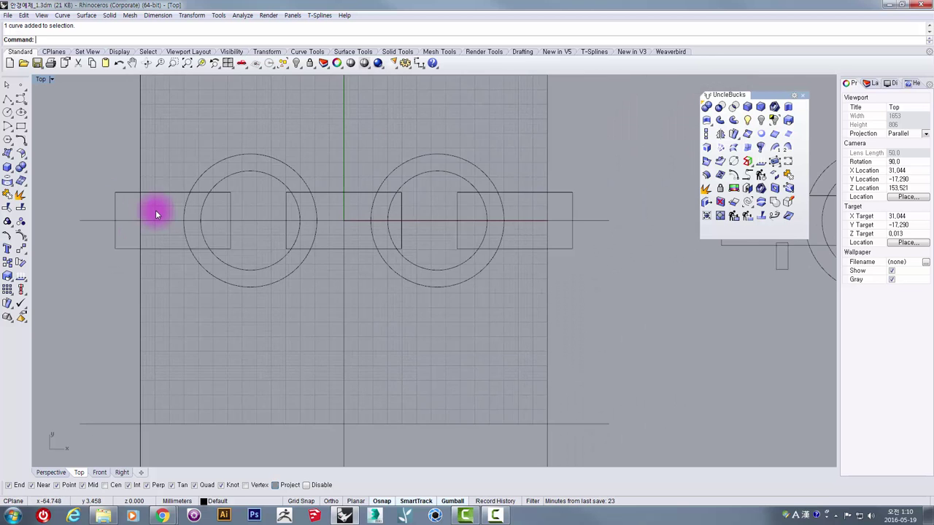
scroll(156, 210, "up", 1)
scroll(108, 206, "down", 1)
scroll(109, 205, "down", 2)
right_click_drag(110, 205, 449, 220)
scroll(449, 219, "down", 4)
right_click_drag(506, 228, 245, 240)
scroll(245, 240, "down", 2)
scroll(490, 239, "up", 6)
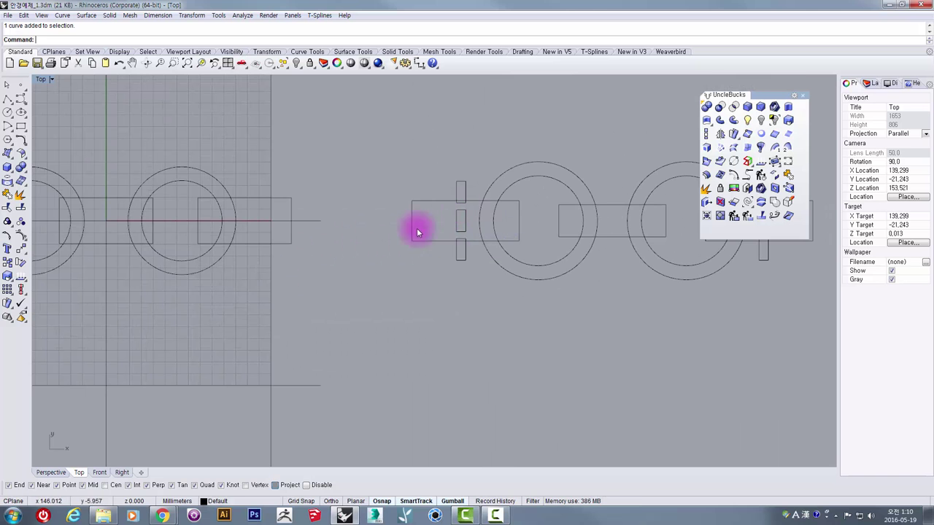
right_click_drag(416, 229, 188, 223)
Step: Make a reduced copy of the left side rectangle inside it, about 3.7 mm wide and 9 mm high, centered on the horizontal centerline
scroll(156, 215, "up", 4)
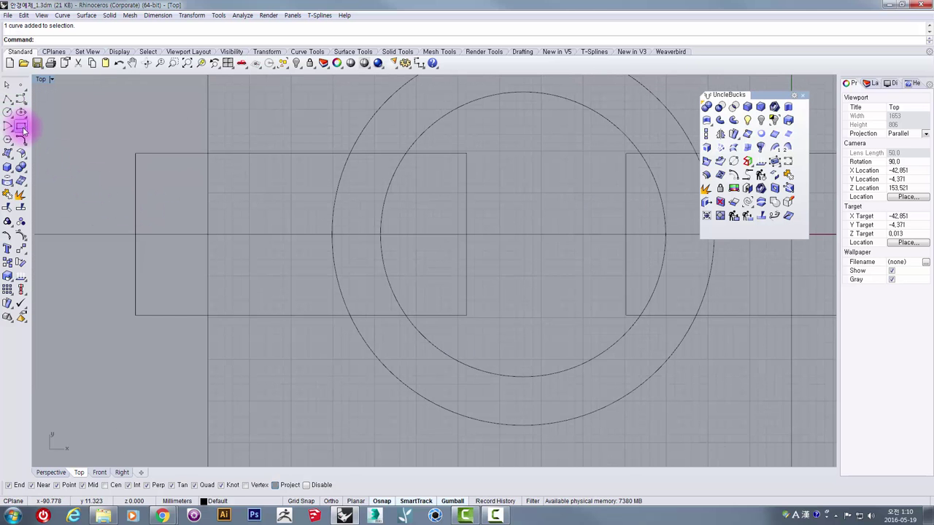
left_click_drag(163, 183, 142, 156)
scroll(175, 215, "down", 2)
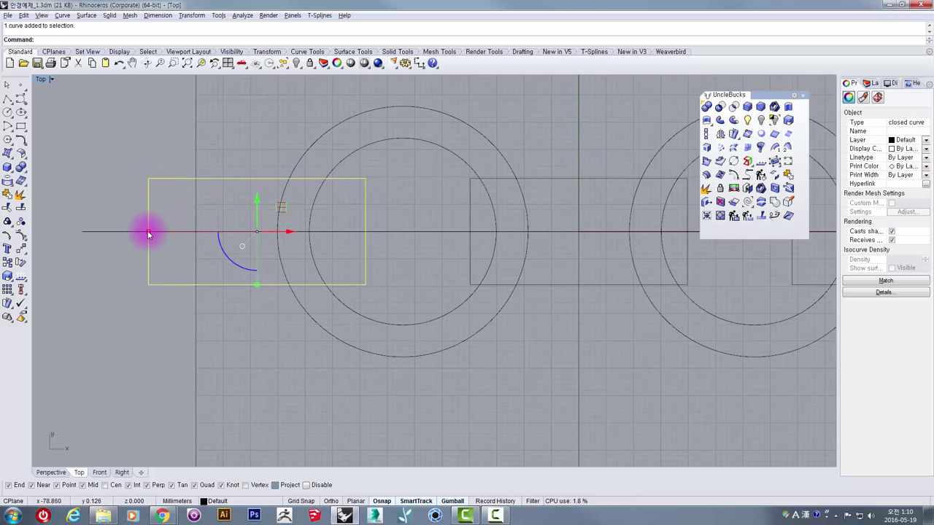
left_click_drag(148, 233, 223, 249)
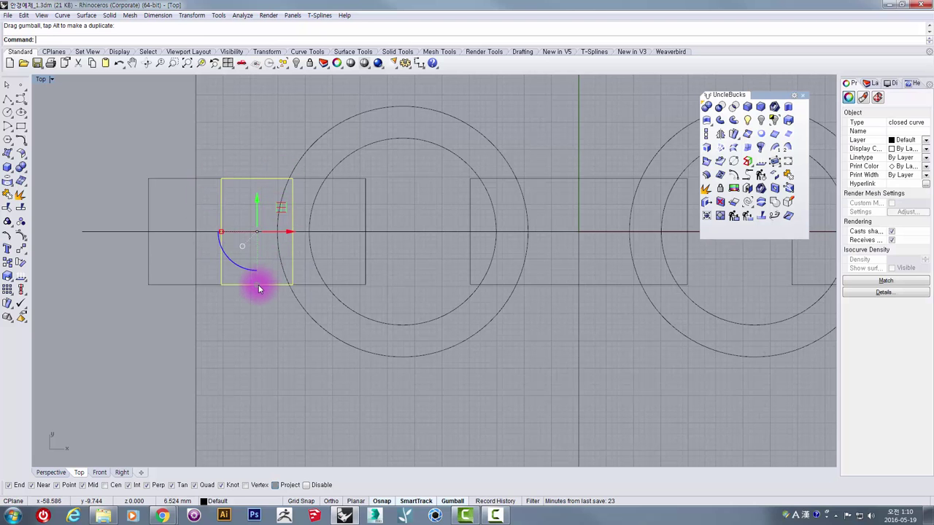
left_click_drag(258, 288, 218, 237)
scroll(216, 209, "up", 2)
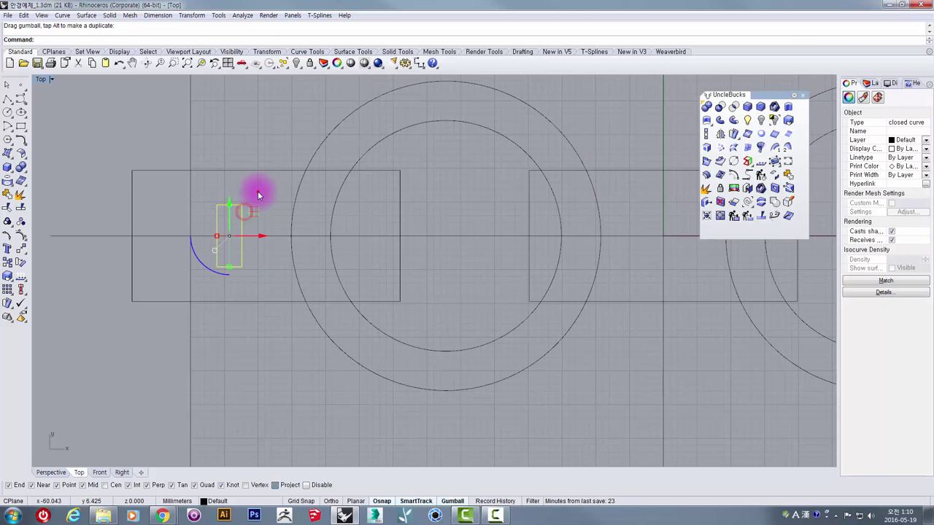
left_click(255, 193)
scroll(255, 194, "down", 4)
scroll(252, 196, "up", 3)
scroll(247, 202, "down", 4)
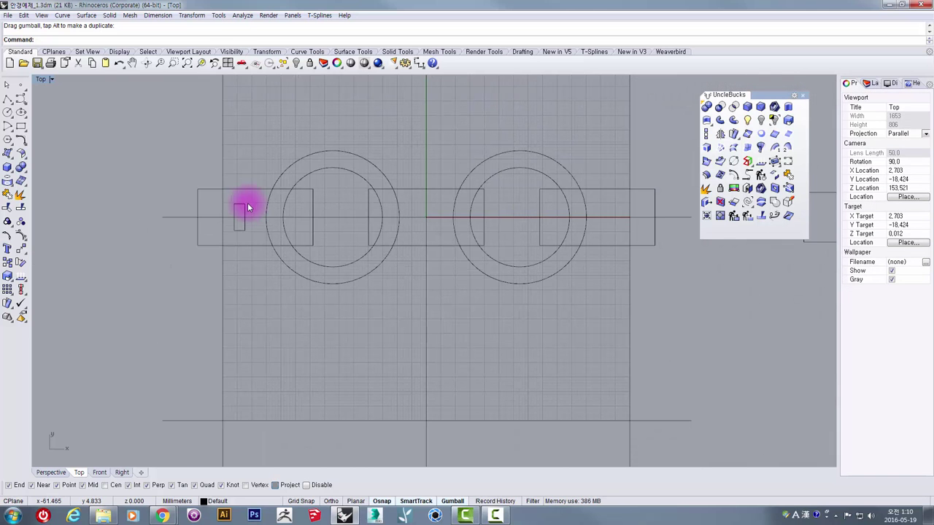
Step: Scale the left side rectangle vertically about its left edge's midpoint with Scale 1-D, setting the half height to 7 mm
left_click(239, 190)
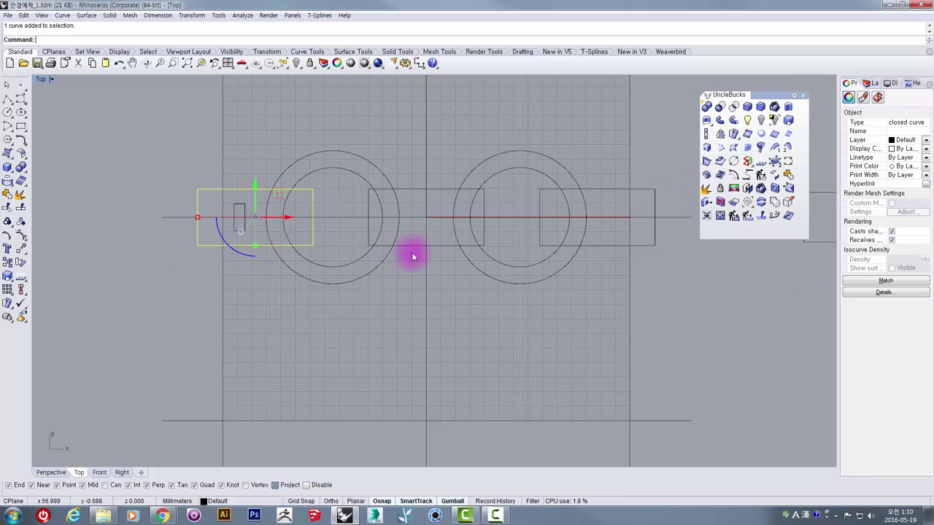
left_click(707, 135)
scroll(245, 240, "up", 5)
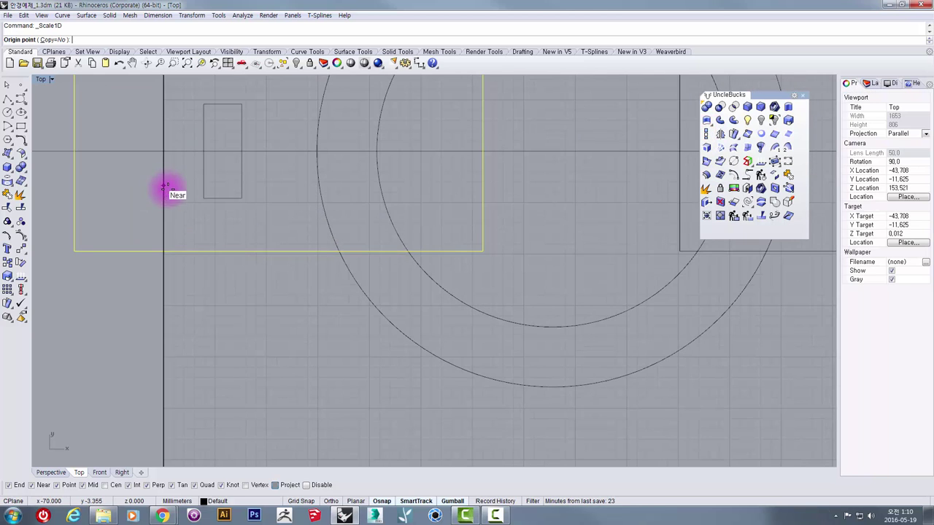
scroll(221, 229, "down", 3)
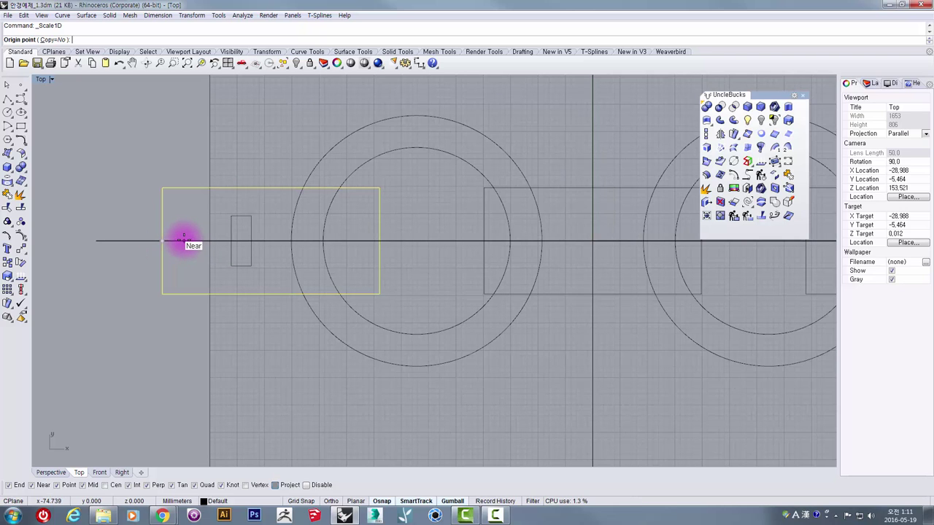
left_click(162, 241)
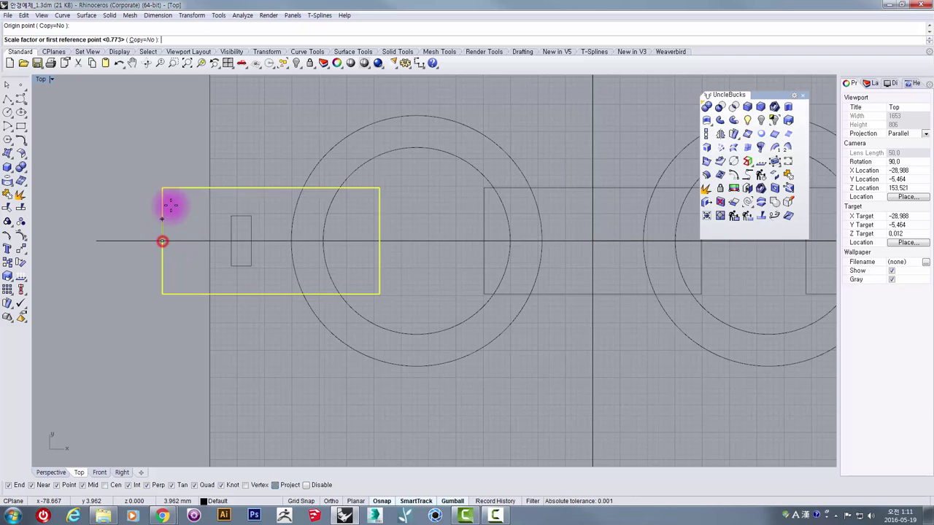
left_click(162, 188)
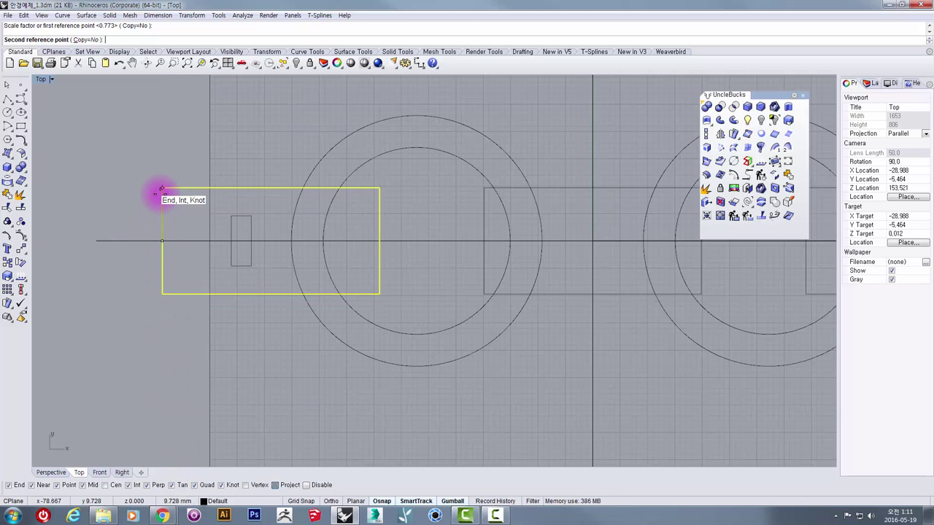
left_click(162, 228)
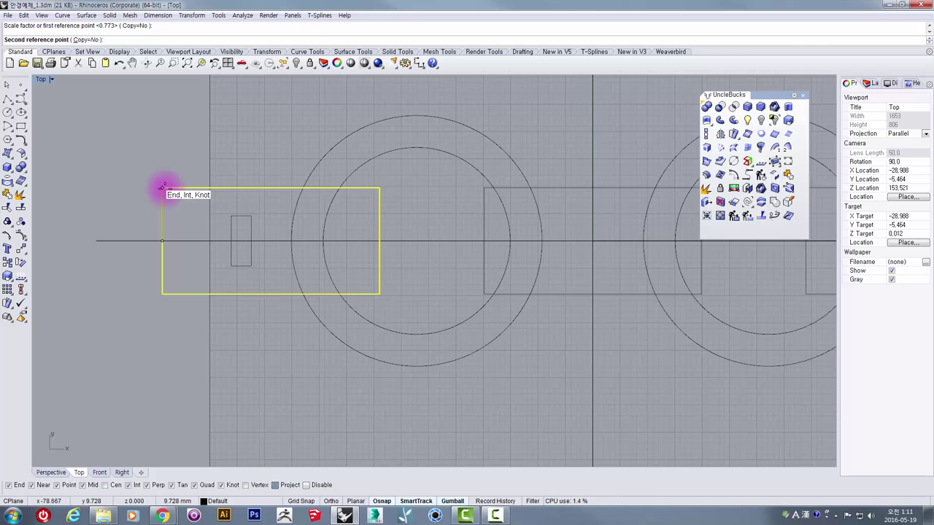
scroll(162, 190, "up", 2)
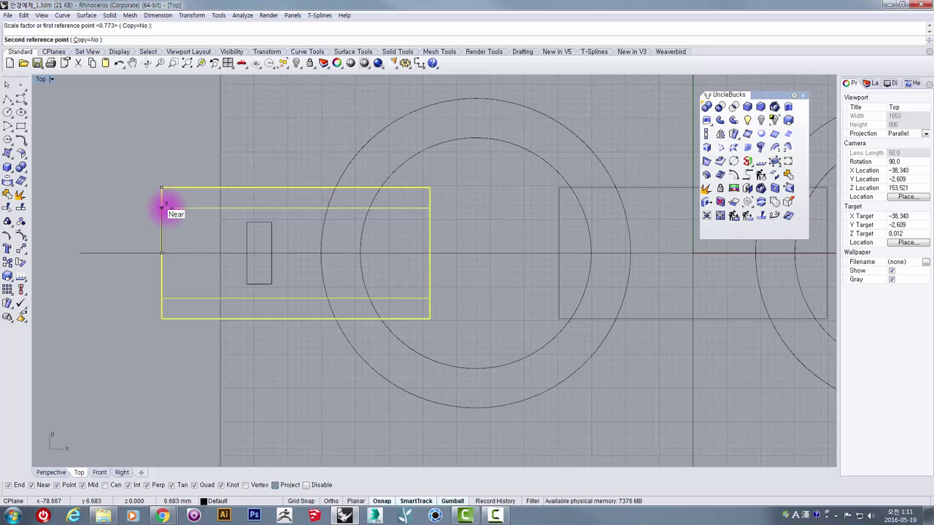
left_click(162, 208)
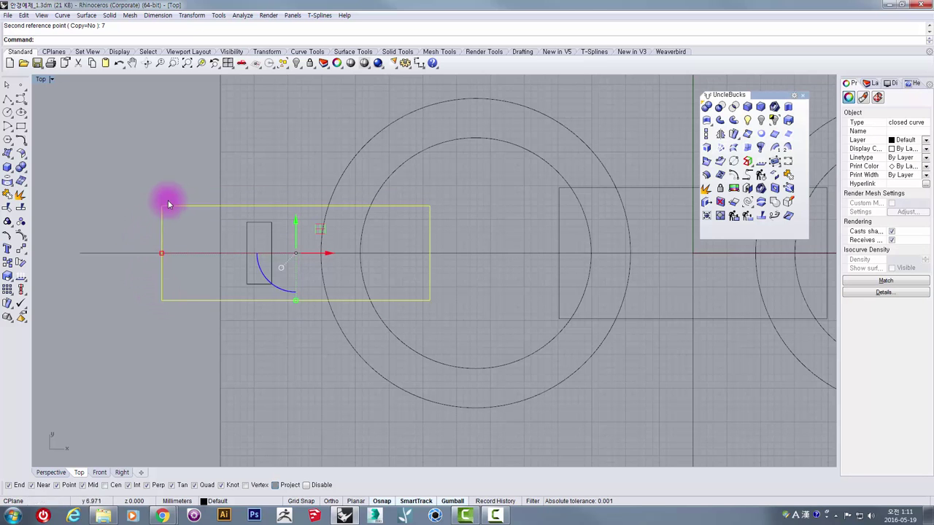
Step: Check the left side rectangle's height with a temporary dimension along its left edge, and delete the dimension
left_click(415, 63)
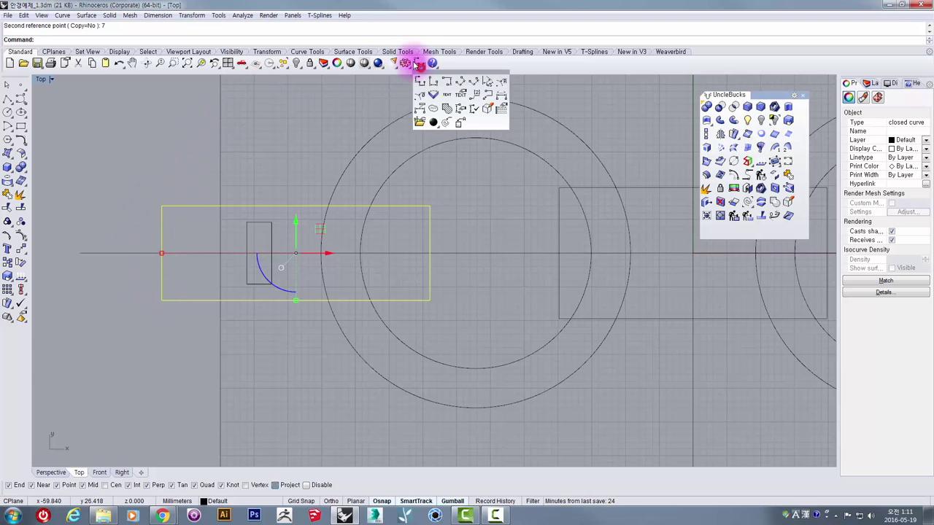
left_click(415, 64)
left_click(161, 208)
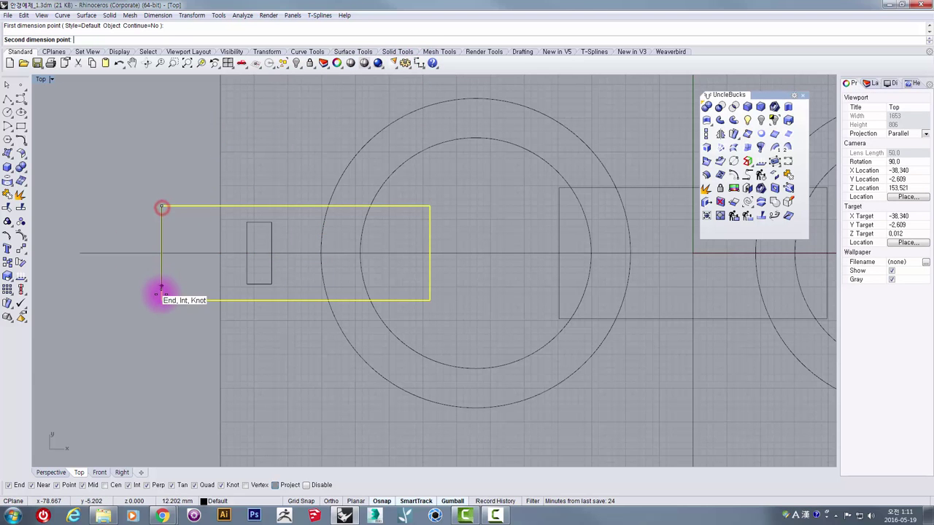
left_click(161, 299)
left_click(128, 248)
left_click(137, 232)
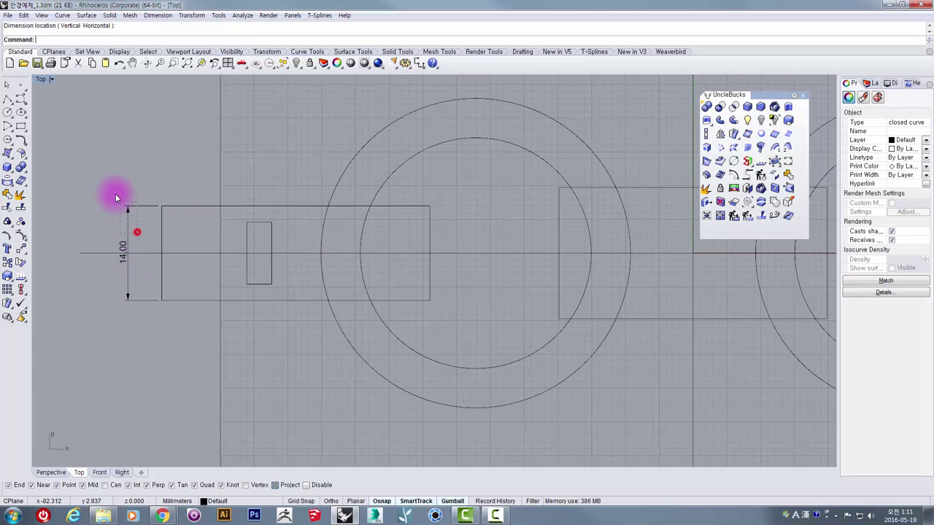
key("Delete")
Step: Scale the small inner rectangle vertically about its right edge's midpoint with Scale 1-D, setting the half height to 4 mm
right_click_drag(300, 224, 248, 230)
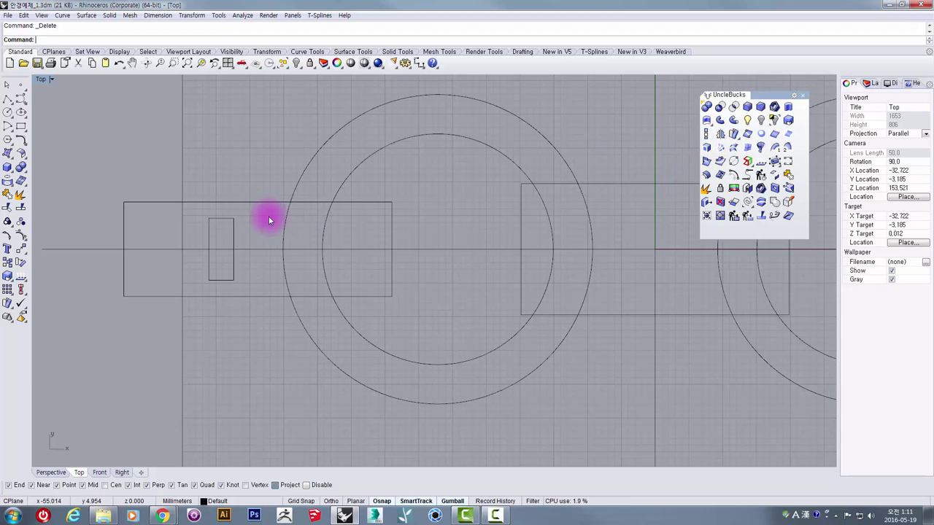
left_click(234, 232)
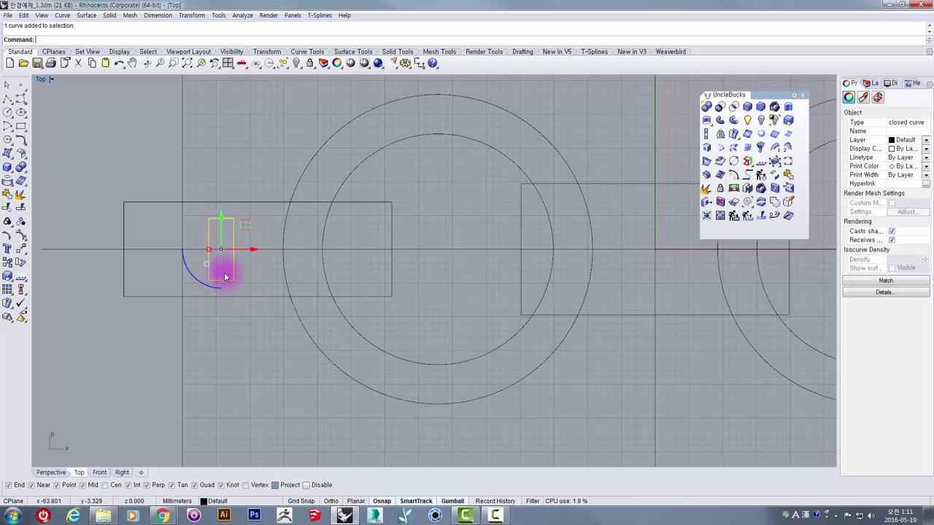
scroll(234, 237, "up", 2)
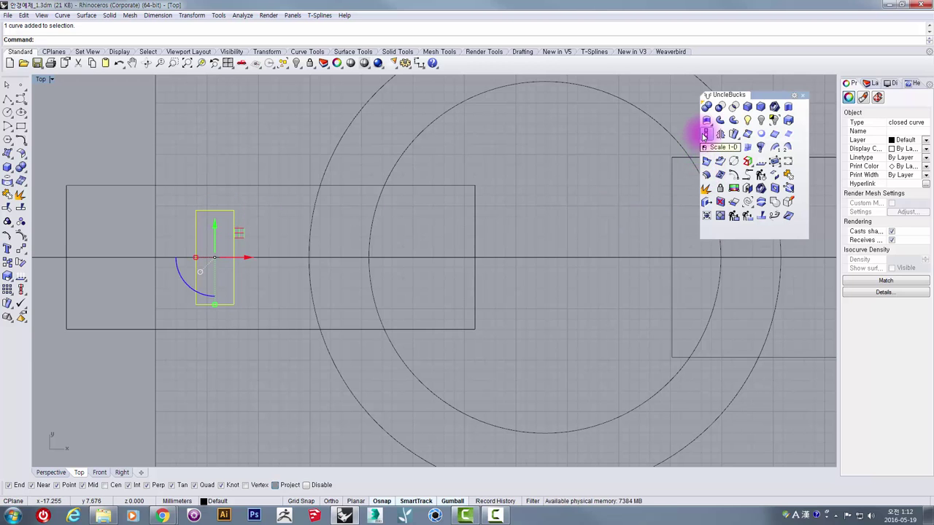
left_click(704, 136)
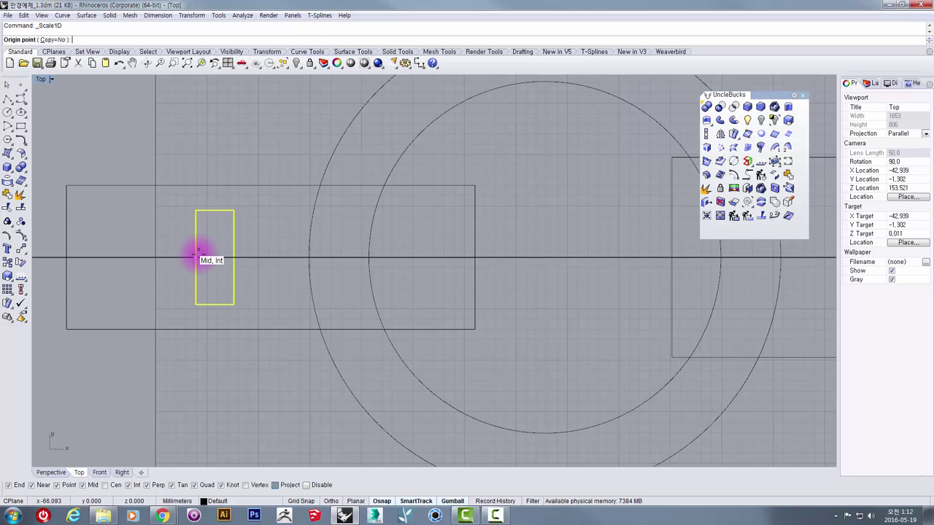
left_click(195, 257)
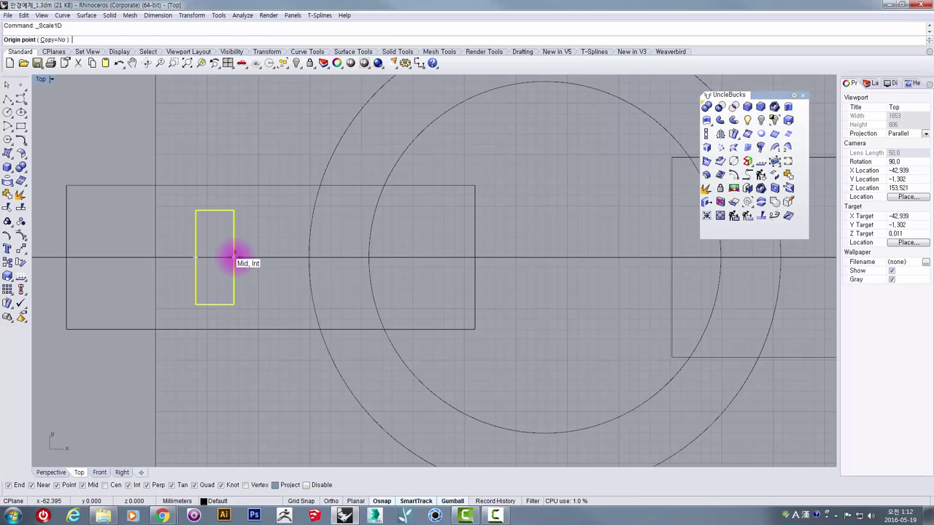
left_click(234, 257)
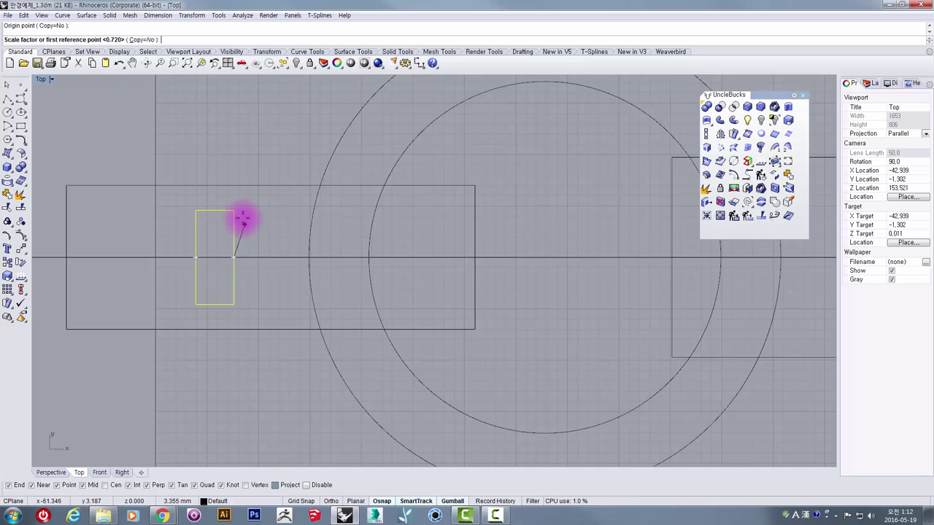
left_click(233, 210)
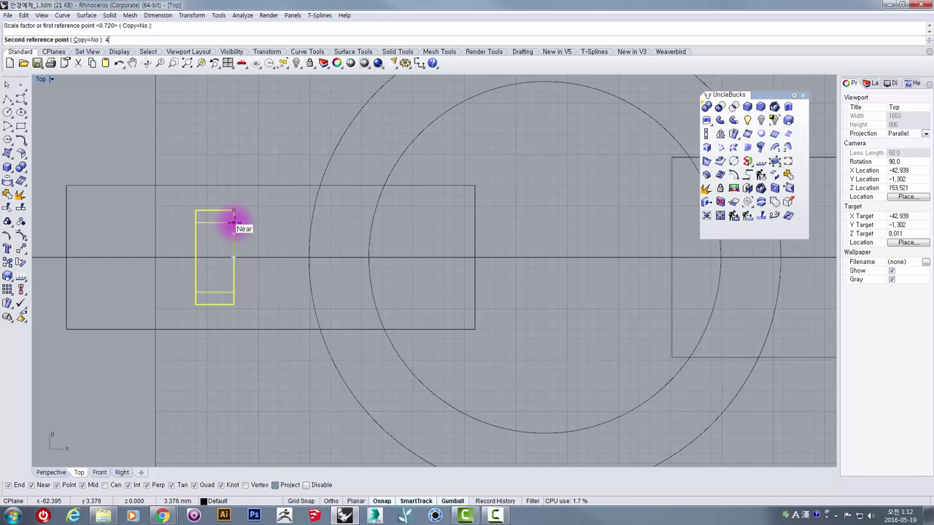
key("Return")
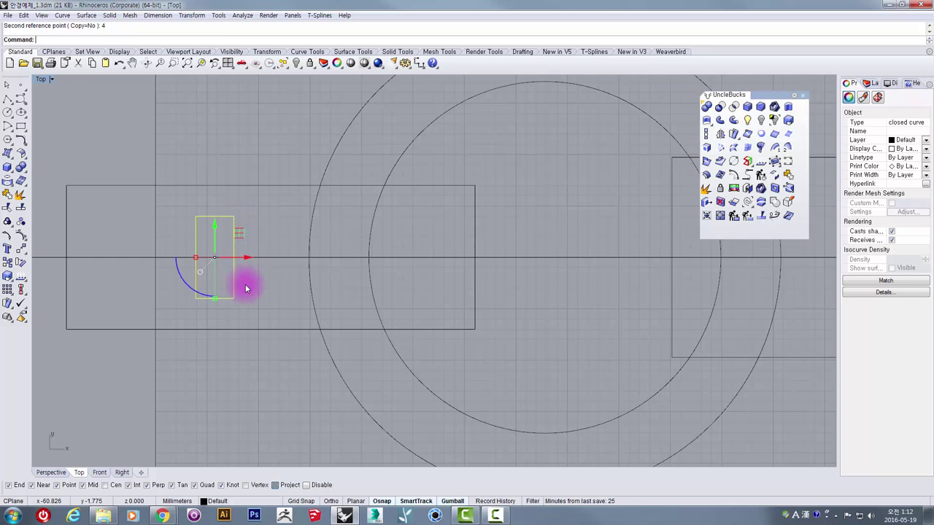
scroll(233, 292, "down", 3)
left_click(252, 231)
Step: Move the small rectangle horizontally so that its left edge lies on the left vertical guide line
scroll(225, 265, "up", 5)
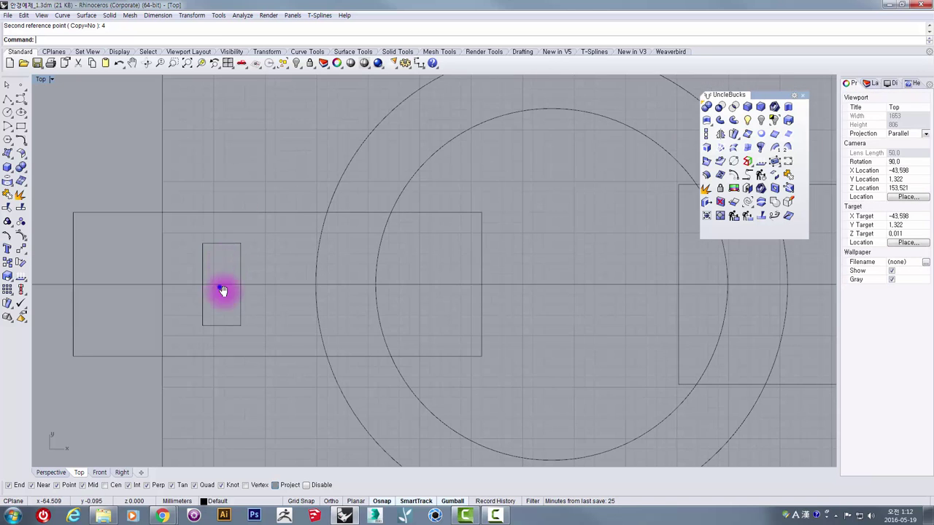
scroll(269, 272, "down", 3)
scroll(243, 245, "up", 4)
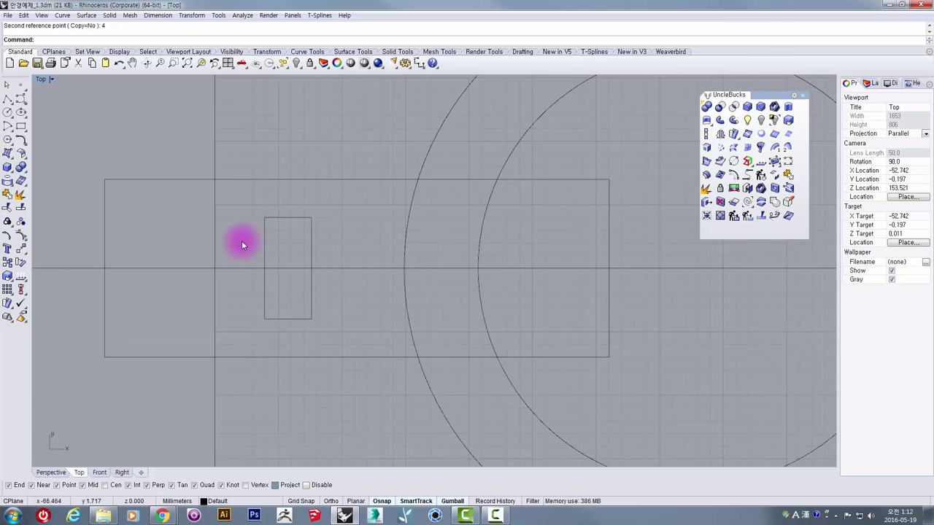
left_click(270, 218)
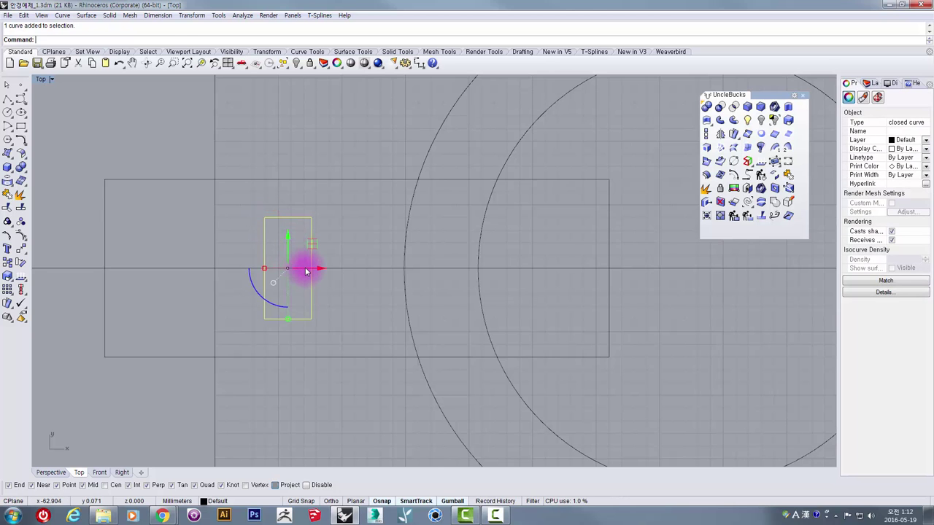
left_click_drag(306, 271, 341, 269)
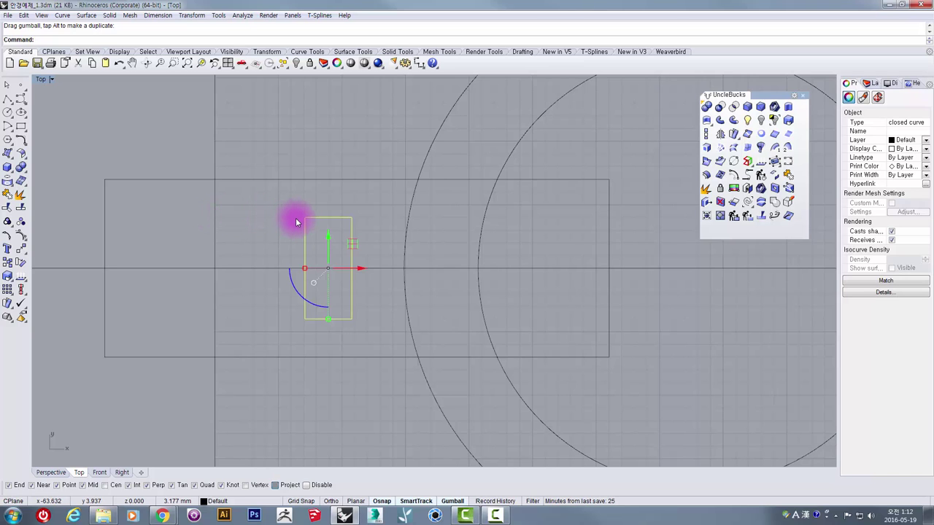
type("M")
key("Return")
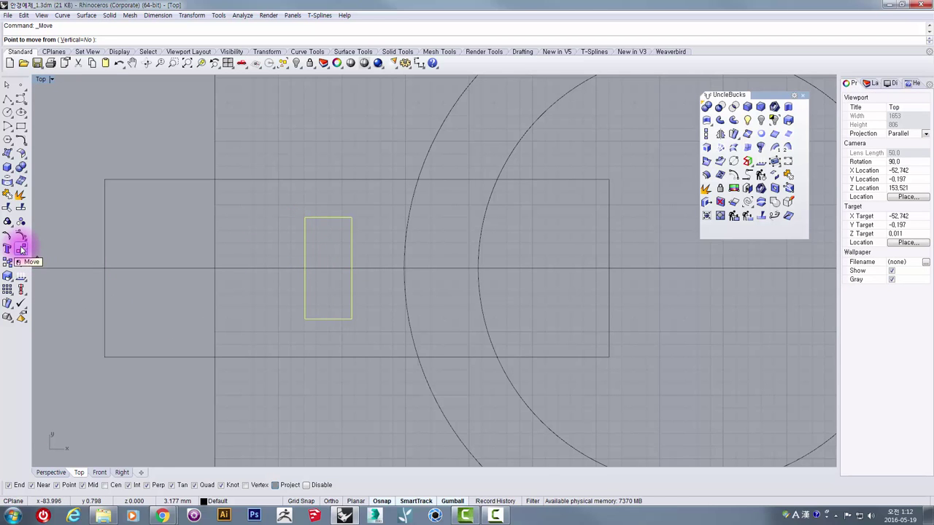
left_click(300, 218)
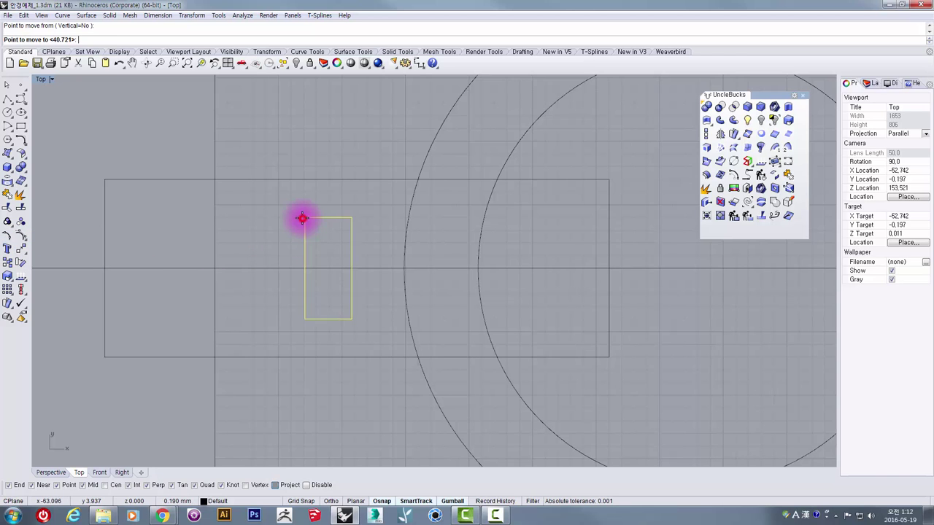
left_click(214, 218)
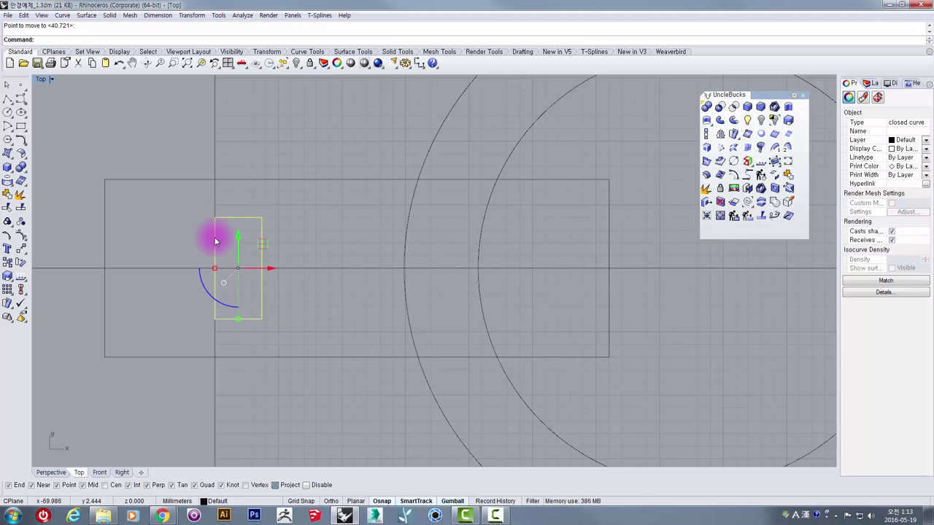
Step: Shift the small rectangle exactly 4 mm to the right of the guide line along the horizontal centerline
left_click(256, 272)
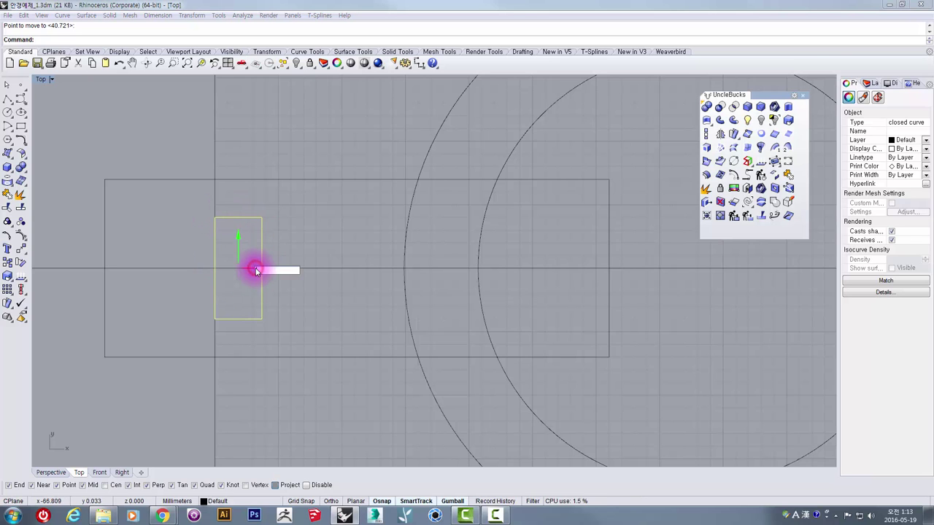
type("4")
key("Return")
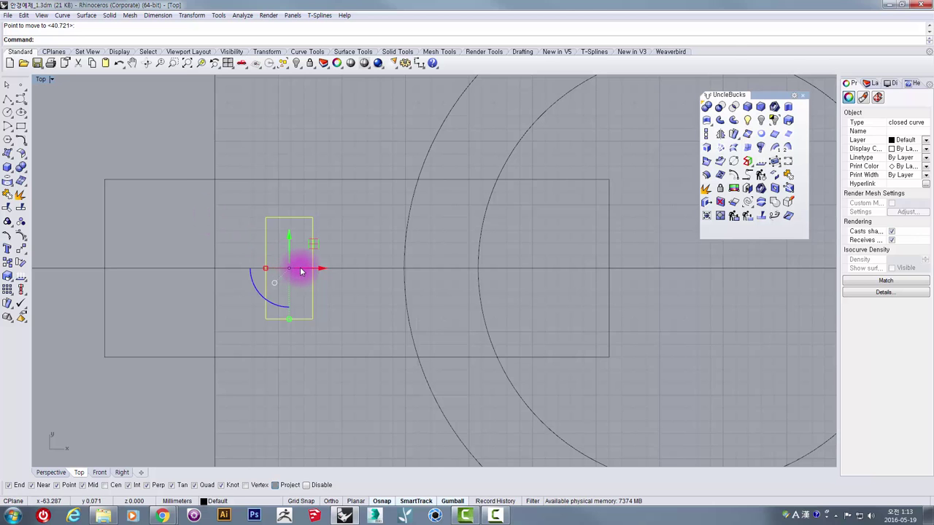
Step: Delete the outdated side rectangle at the outer edge of the right lens ring
scroll(271, 217, "down", 3)
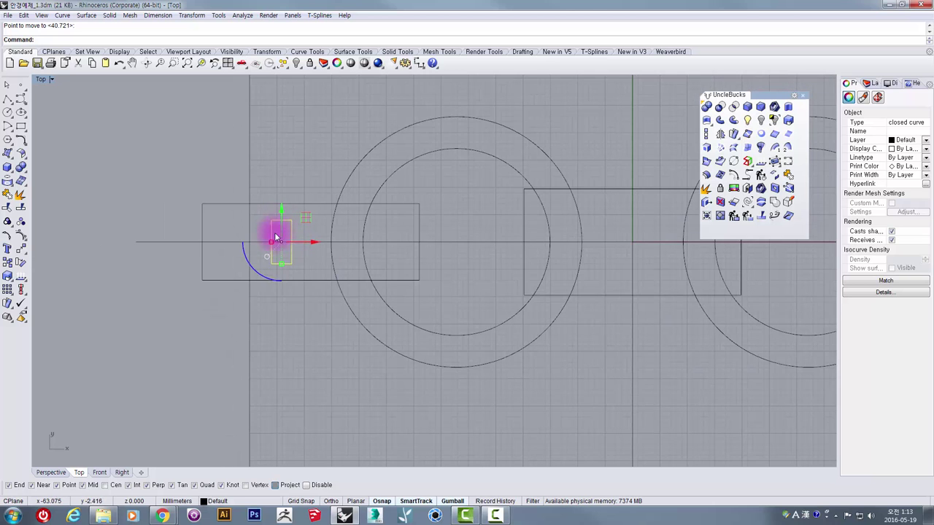
scroll(276, 238, "up", 3)
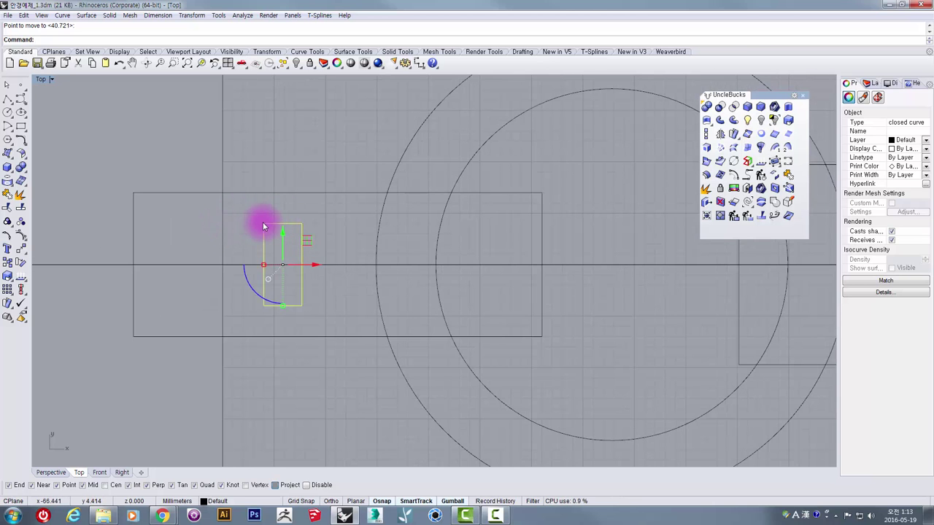
scroll(256, 219, "down", 5)
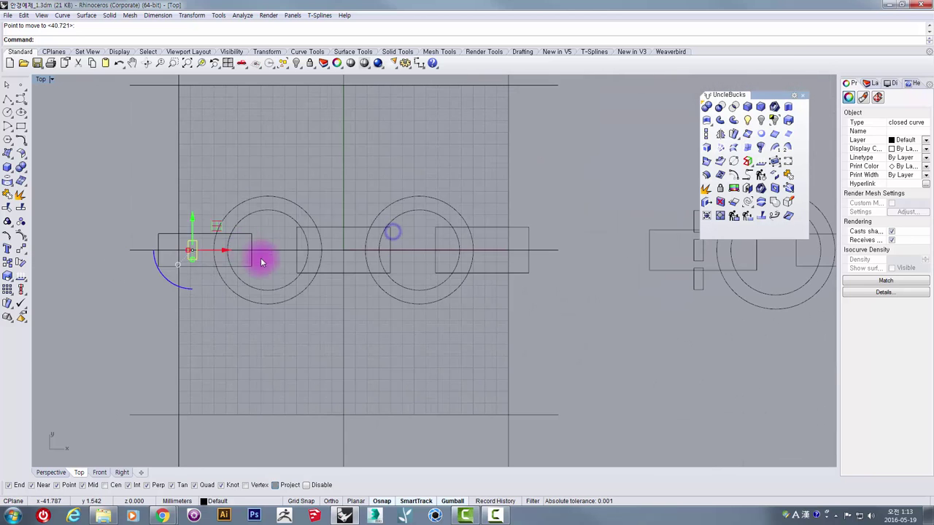
left_click(334, 343)
left_click(331, 275)
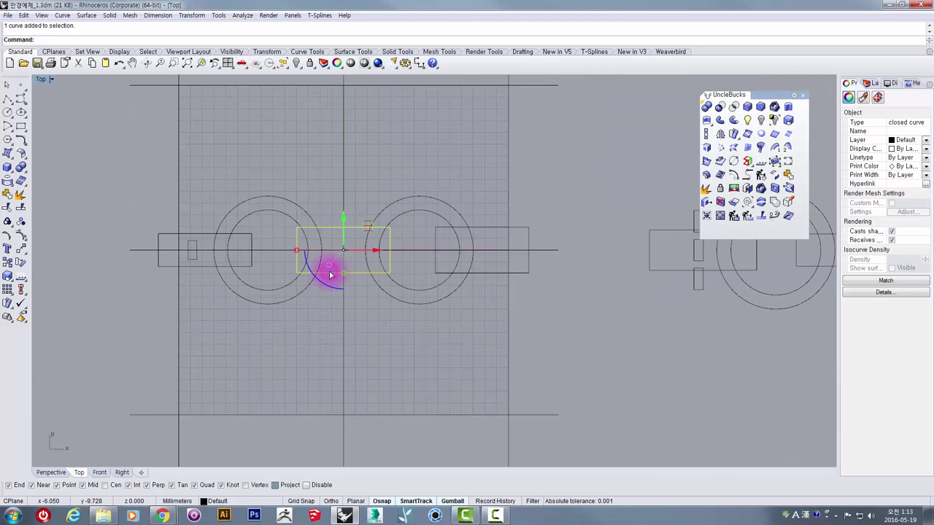
left_click(490, 228)
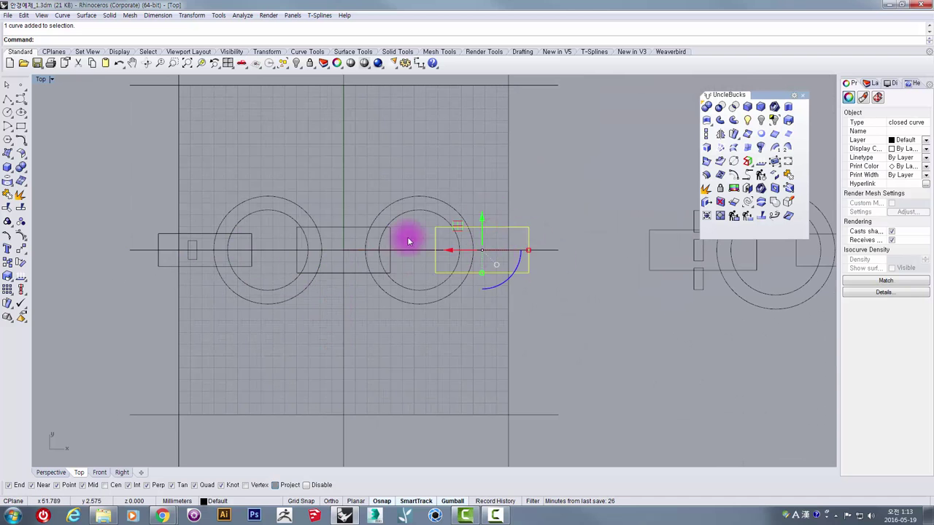
key("Delete")
Step: Mirror the left side rectangle and its small inner rectangle across the vertical center axis, keeping the originals
scroll(153, 226, "up", 3)
left_click_drag(140, 215, 388, 326)
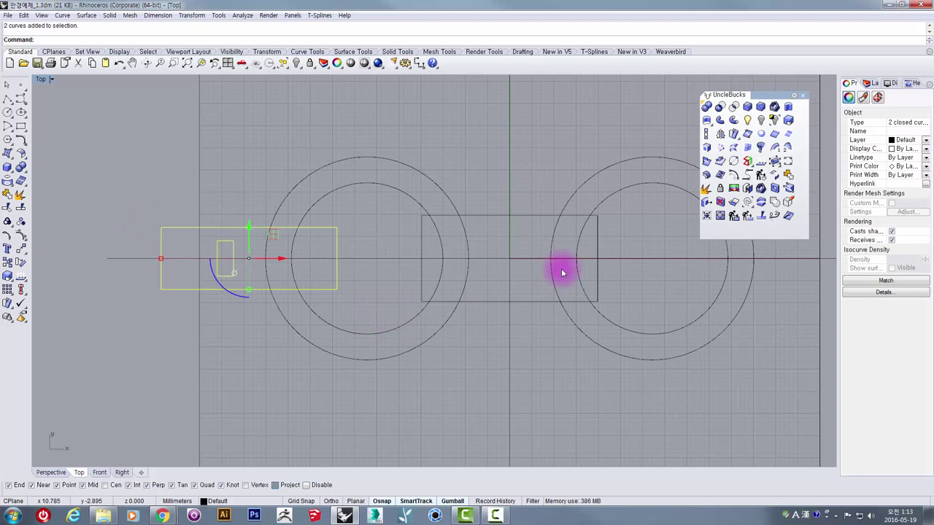
right_click_drag(550, 269, 493, 267)
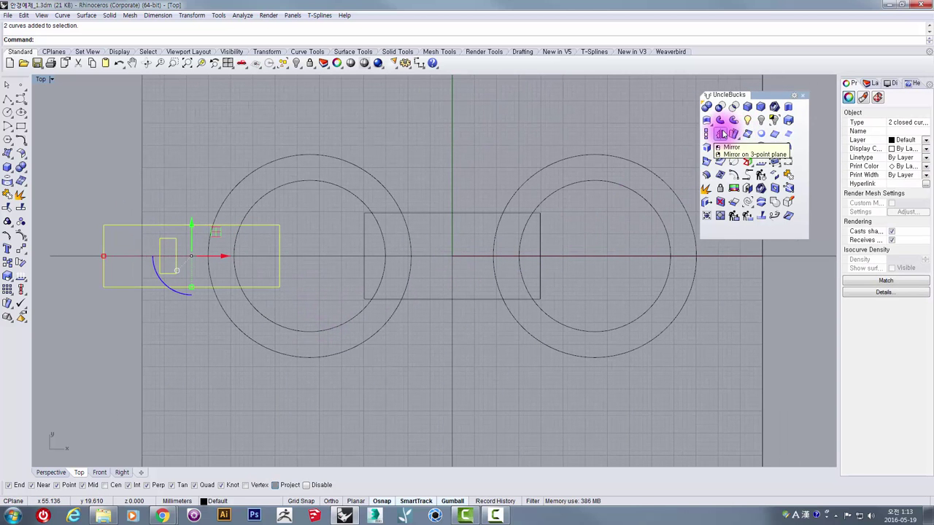
left_click(721, 133)
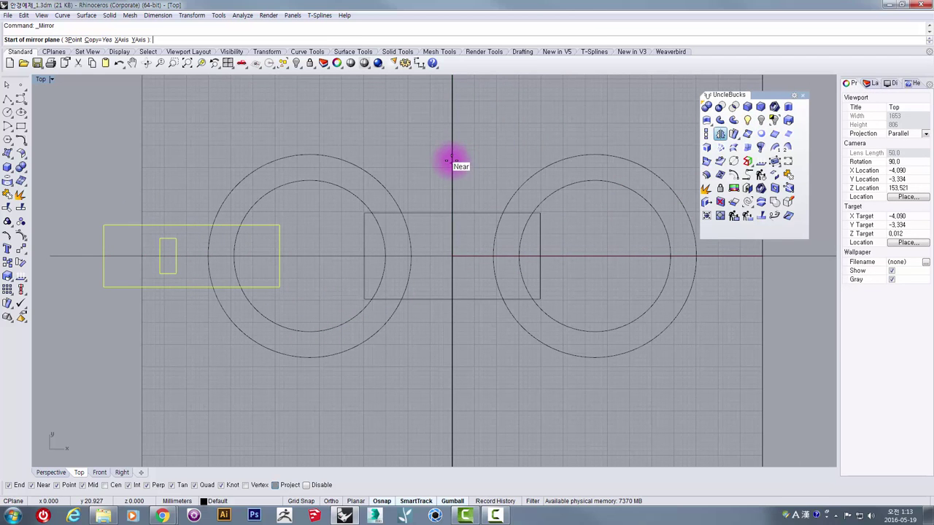
left_click(451, 160)
left_click(453, 334)
right_click_drag(645, 316, 532, 318)
scroll(676, 250, "down", 4)
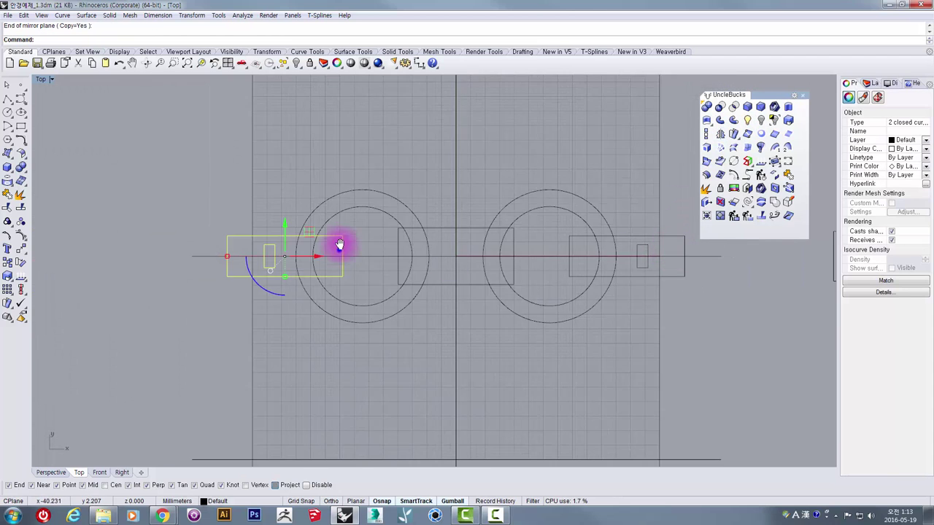
right_click_drag(339, 250, 386, 208)
left_click(337, 337)
Step: Move the bridge rectangle between the lens rings straight up by about 2.85 mm
scroll(306, 194, "up", 4)
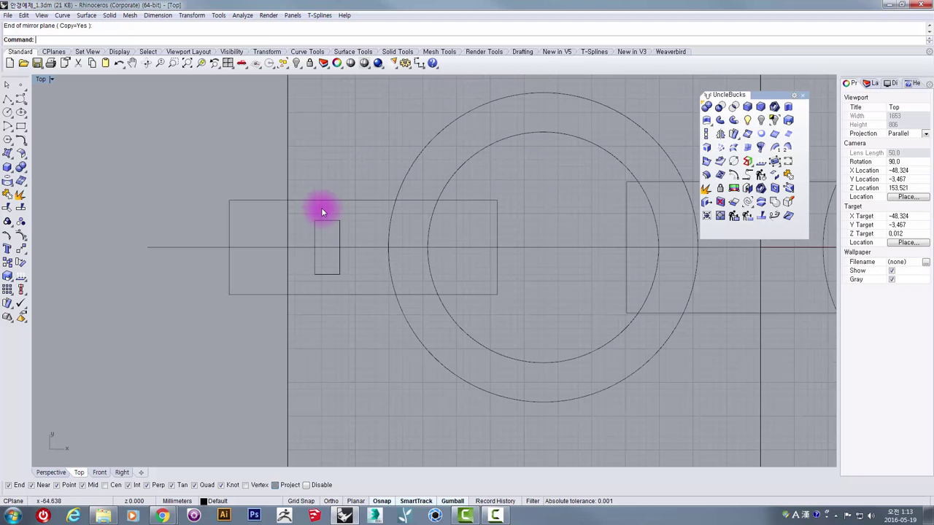
scroll(402, 202, "down", 6)
right_click_drag(402, 203, 287, 229)
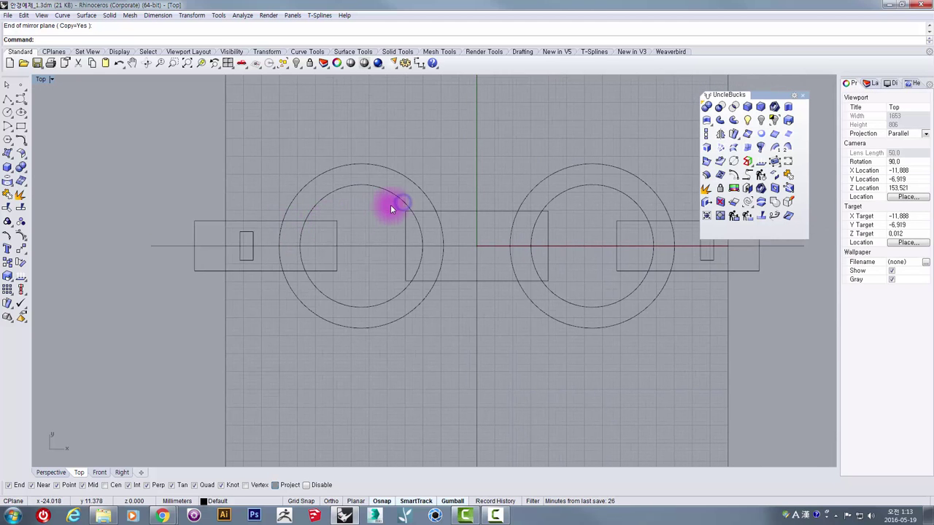
scroll(390, 205, "down", 4)
right_click_drag(479, 235, 422, 248)
scroll(376, 234, "up", 3)
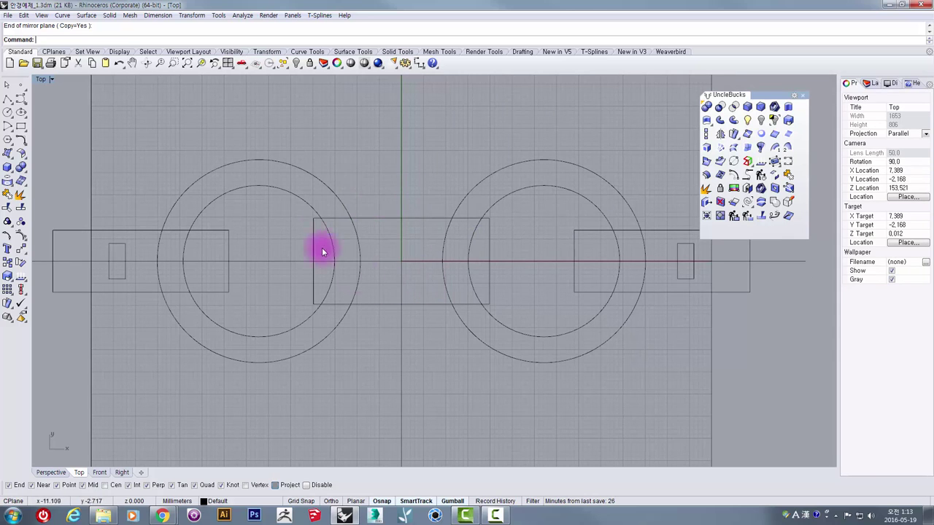
left_click(379, 217)
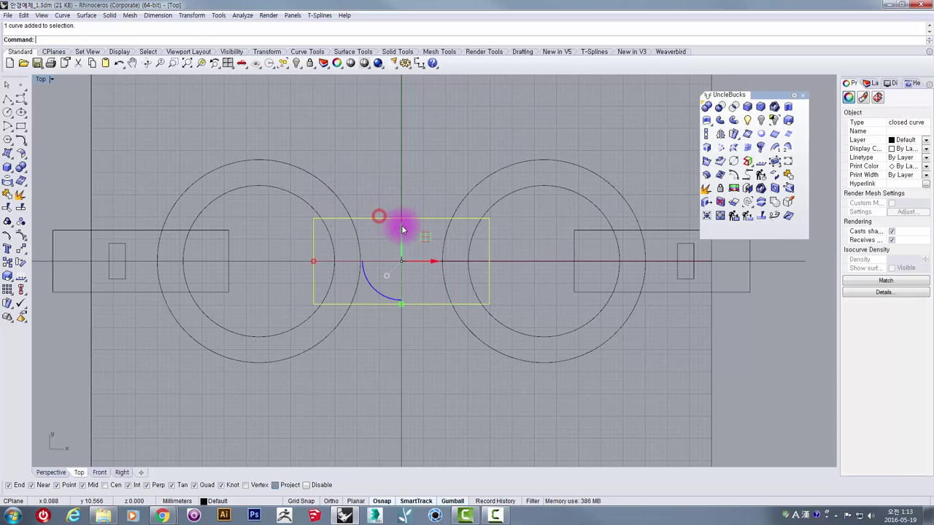
mouse_move(400, 238)
left_mouse_down()
mouse_move(407, 219)
mouse_move(405, 235)
mouse_move(405, 226)
left_mouse_up()
scroll(401, 250, "up", 2)
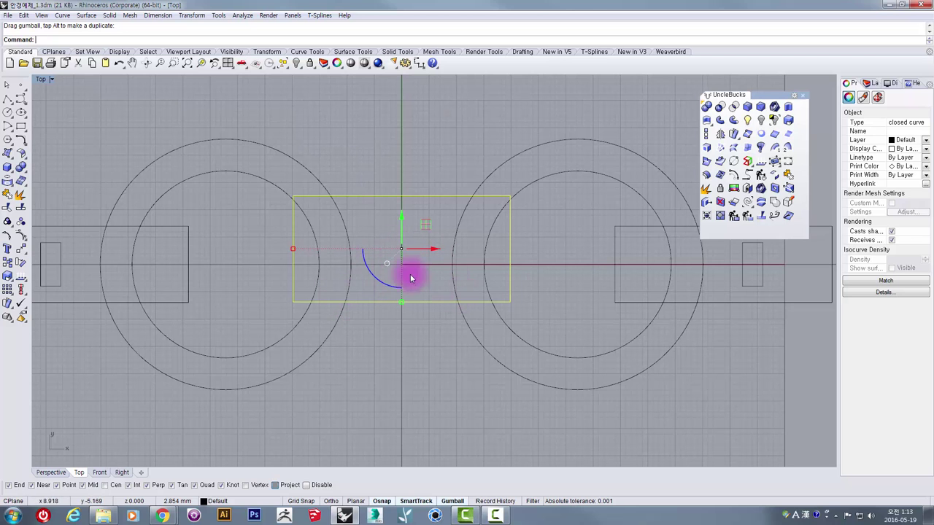
scroll(423, 223, "down", 6)
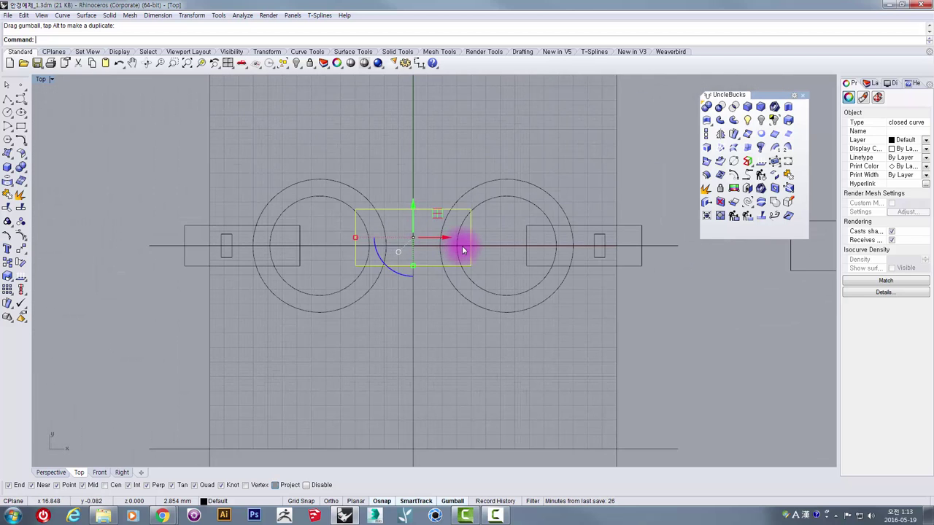
scroll(496, 248, "up", 2)
scroll(499, 246, "down", 3)
scroll(498, 247, "up", 3)
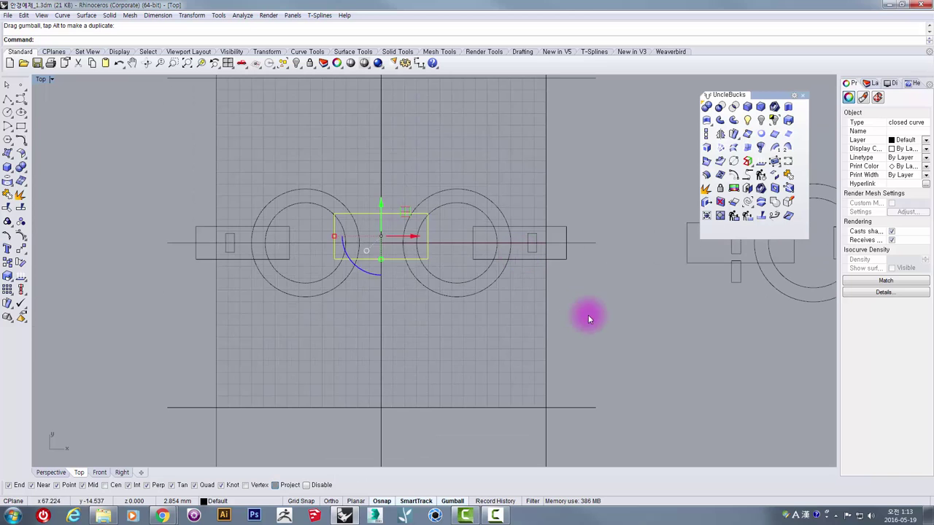
left_click(587, 315)
Step: Run Curve Boolean on all frame curves and crossing guide lines, keeping the left side piece between guide and ring, without the small rectangle
left_click_drag(154, 145, 346, 220)
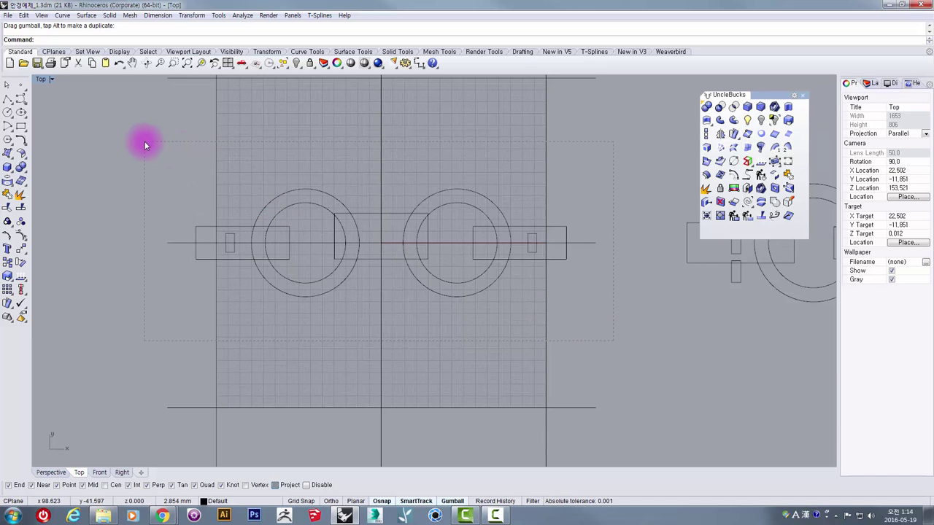
left_click_drag(145, 140, 145, 140)
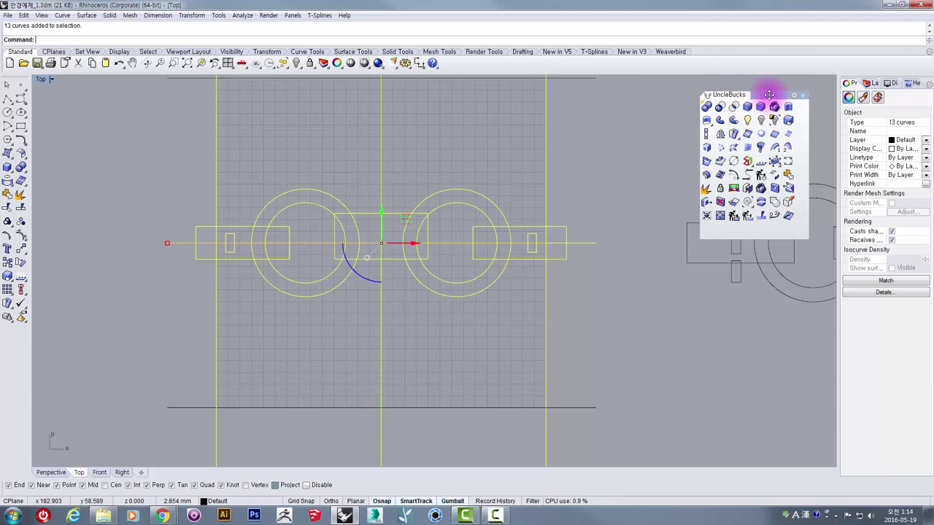
left_click_drag(768, 95, 699, 95)
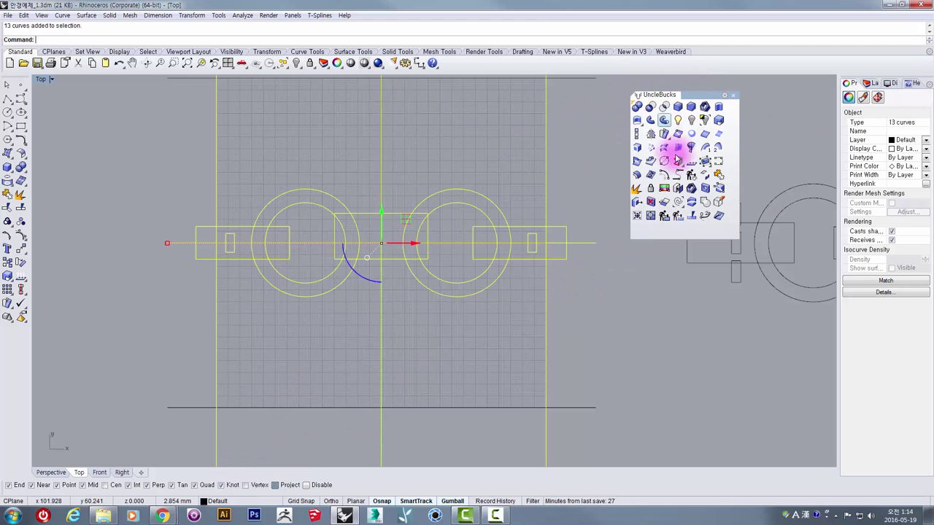
left_click(307, 52)
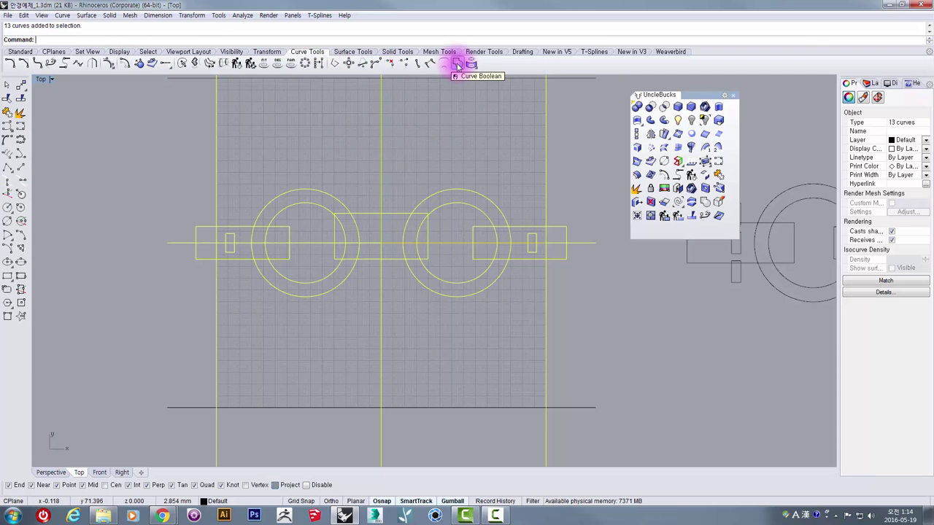
left_click(704, 202)
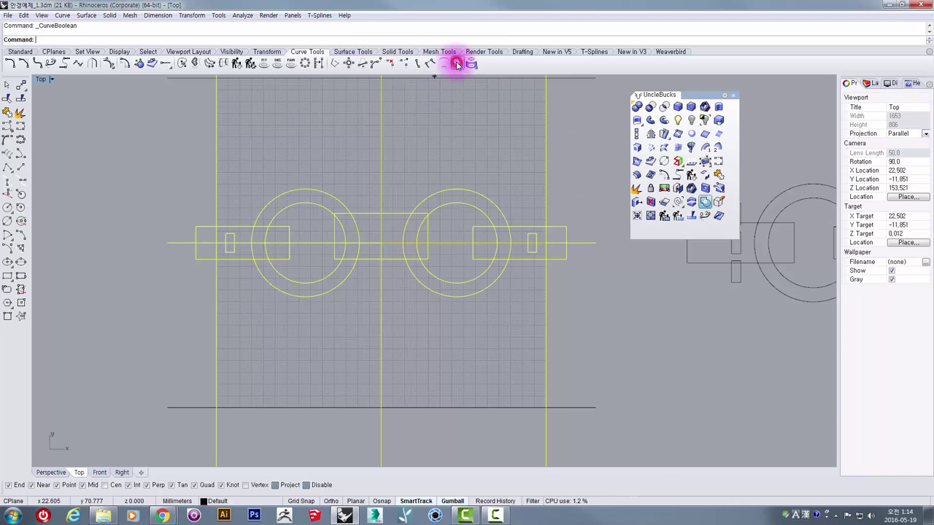
scroll(319, 236, "up", 3)
scroll(191, 227, "up", 2)
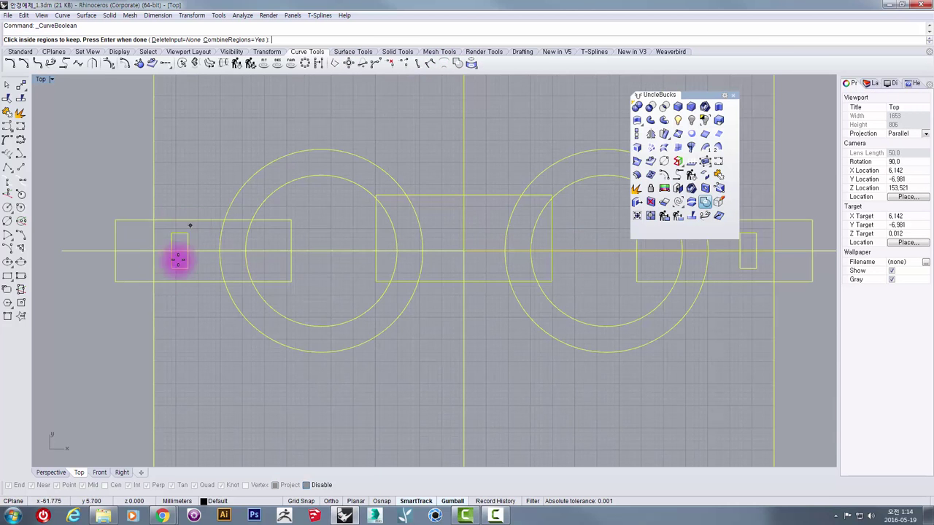
scroll(169, 240, "up", 2)
scroll(160, 225, "down", 3)
scroll(160, 221, "up", 3)
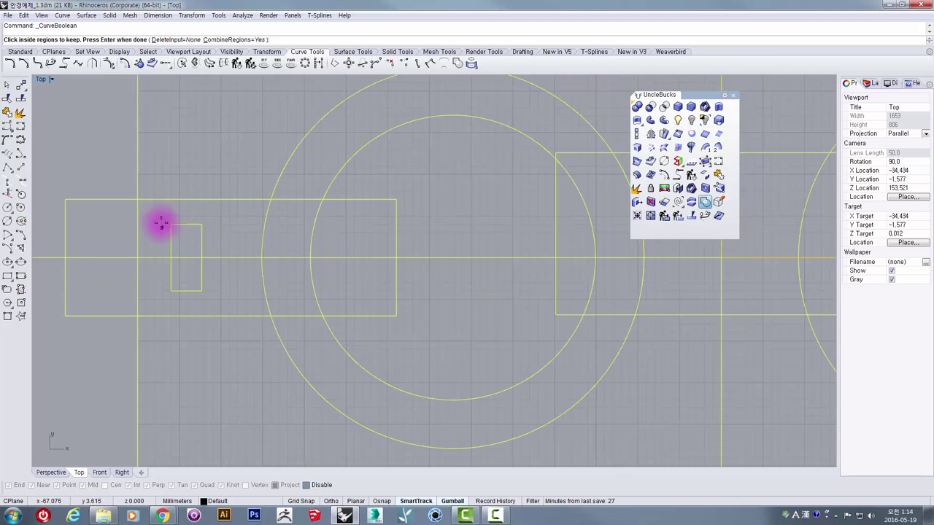
left_click(158, 214)
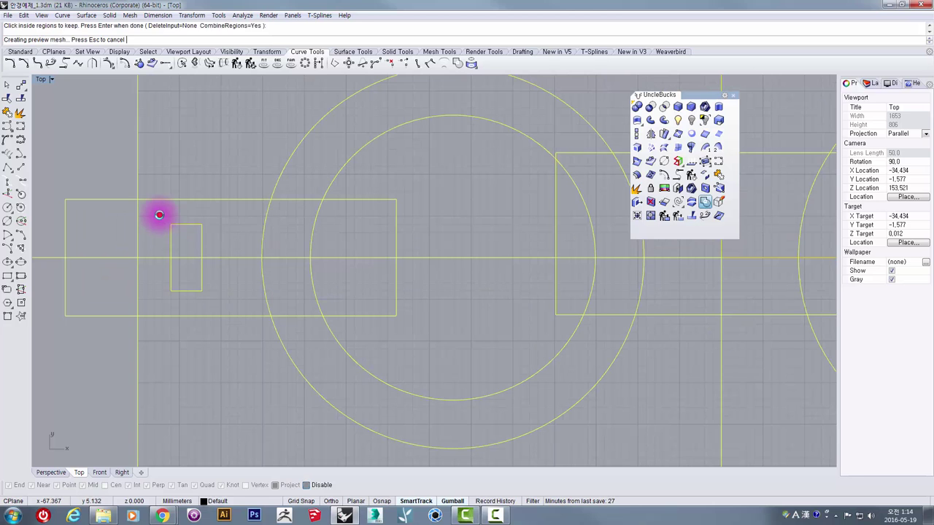
left_click(152, 282)
Step: Add all regions of the left lens ring and the bridge regions above the horizontal centerline to the Curve Boolean
scroll(153, 283, "down", 2)
scroll(154, 283, "down", 2)
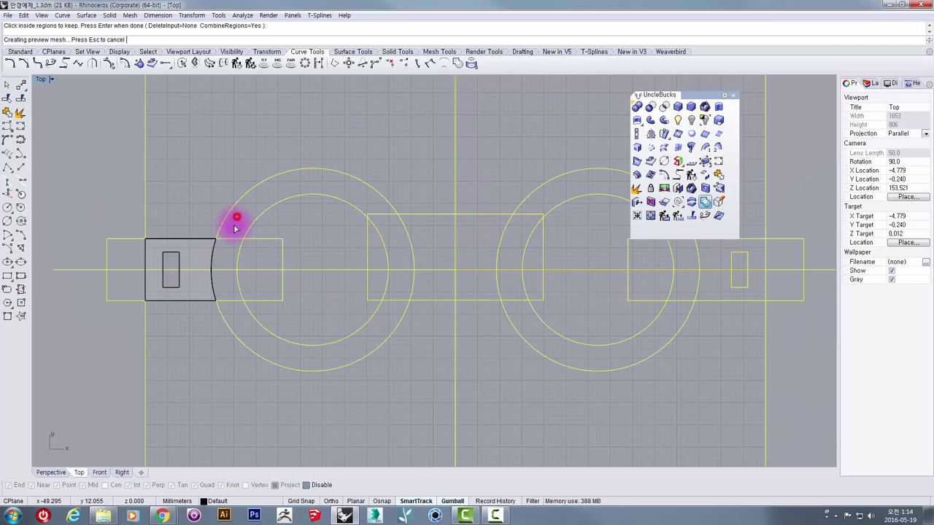
left_click(222, 259)
left_click(244, 325)
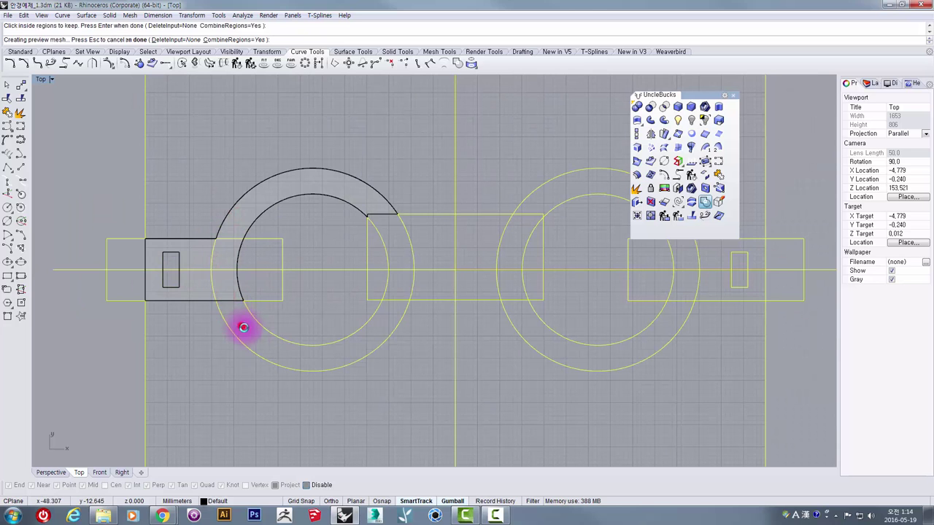
left_click(406, 292)
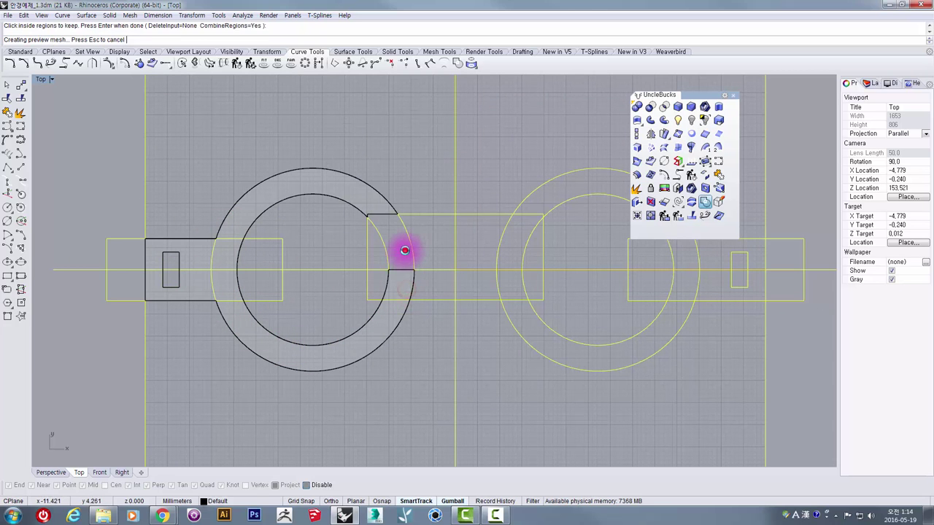
right_click_drag(457, 246, 314, 243)
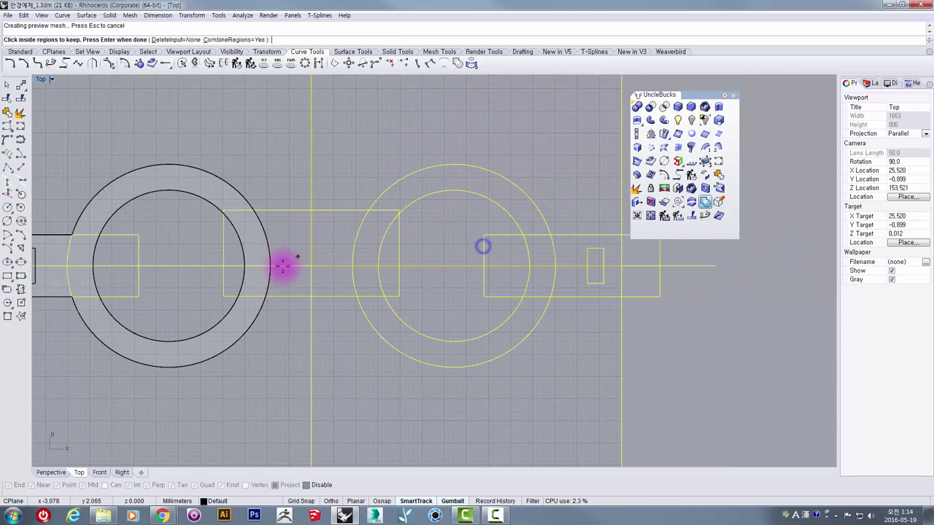
left_click(285, 229)
left_click(333, 233)
Step: Add every region of the right lens ring, including its overlaps with the bridge and side rectangles, to the Curve Boolean
left_click(370, 235)
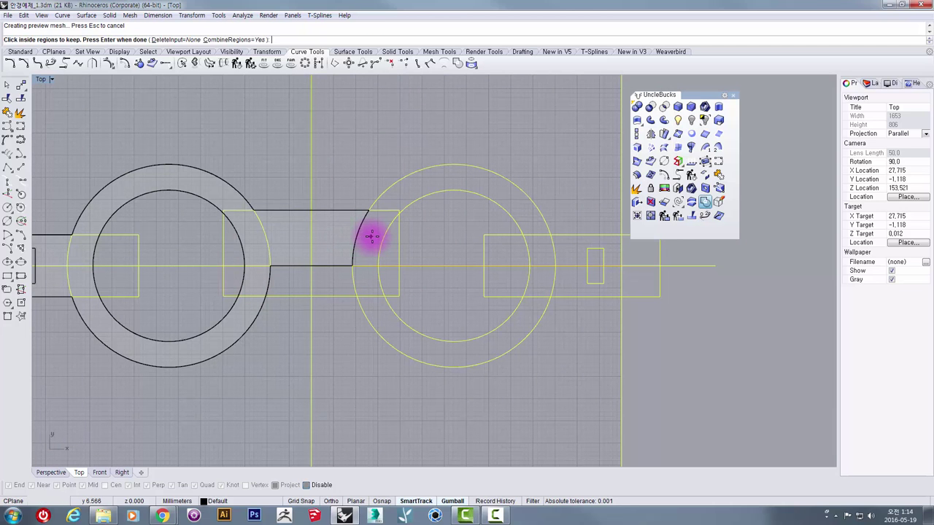
left_click(399, 199)
left_click(467, 190)
left_click(540, 242)
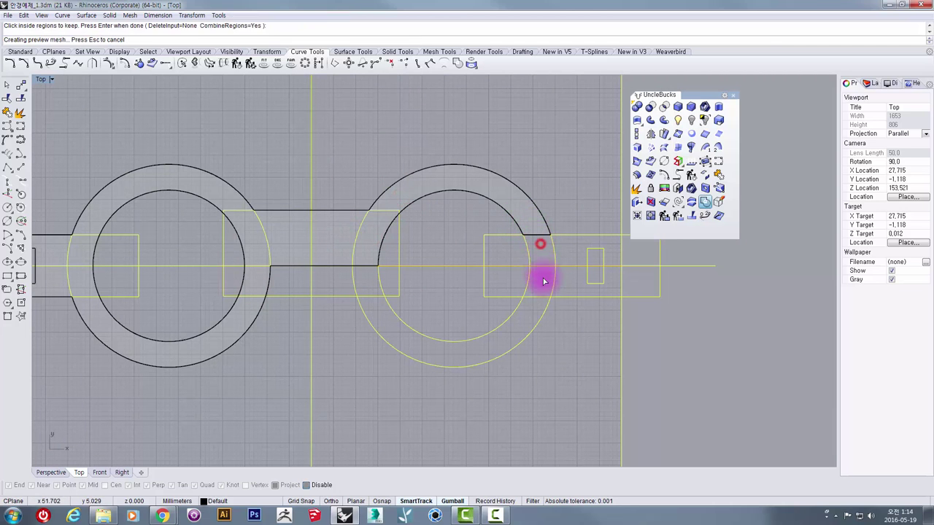
left_click(544, 277)
left_click(515, 332)
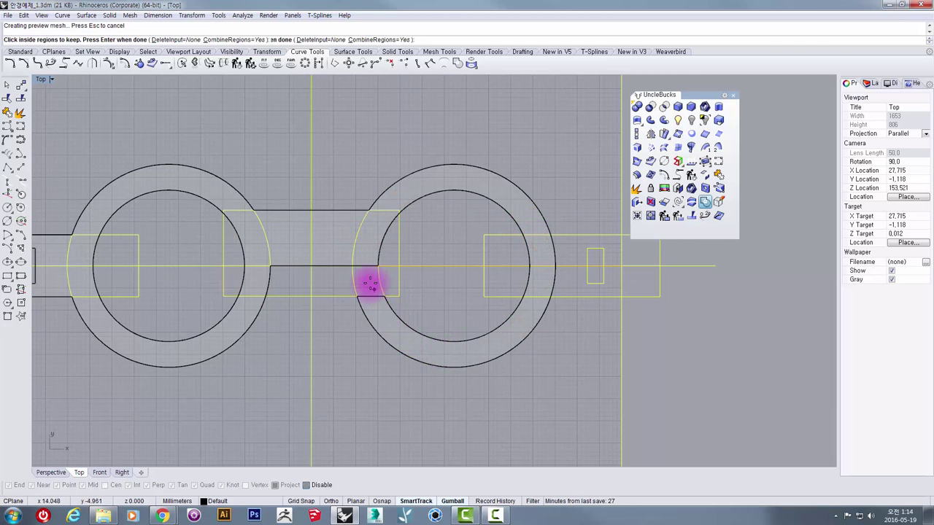
left_click(369, 282)
Step: Add both halves of the right side piece between the ring and the guide line to the Curve Boolean, excluding the small rectangle
scroll(369, 282, "down", 2)
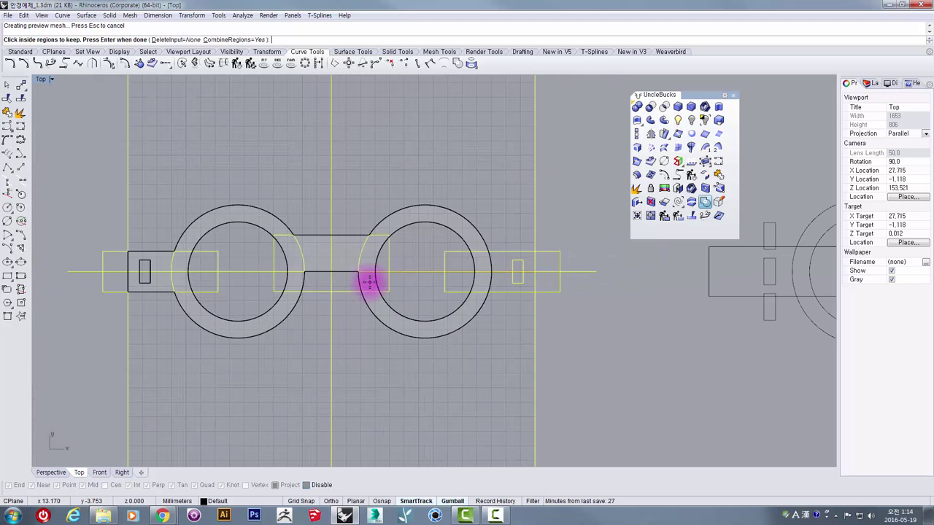
left_click(503, 263)
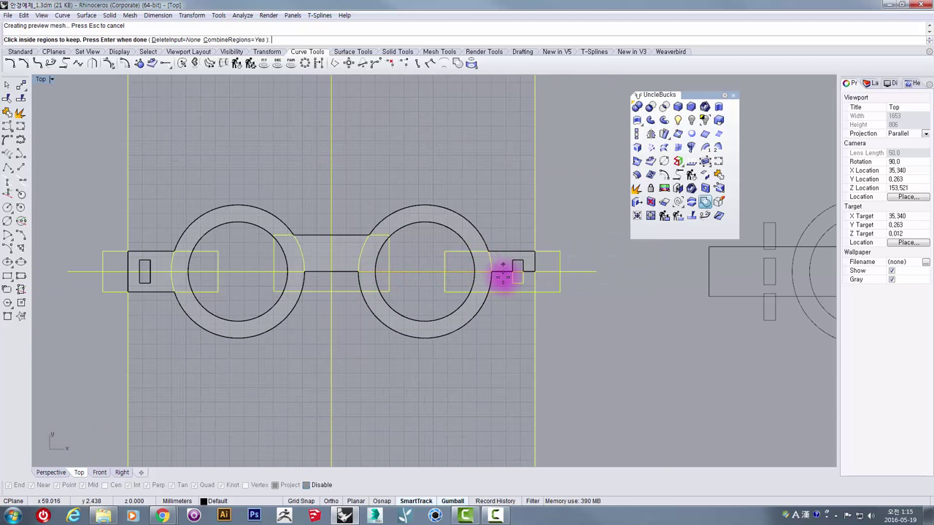
left_click(503, 282)
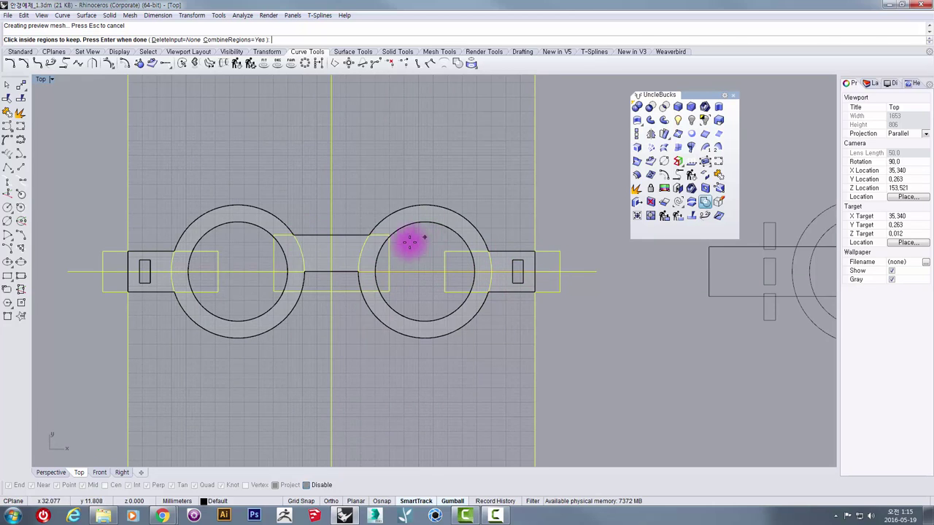
scroll(275, 250, "down", 2)
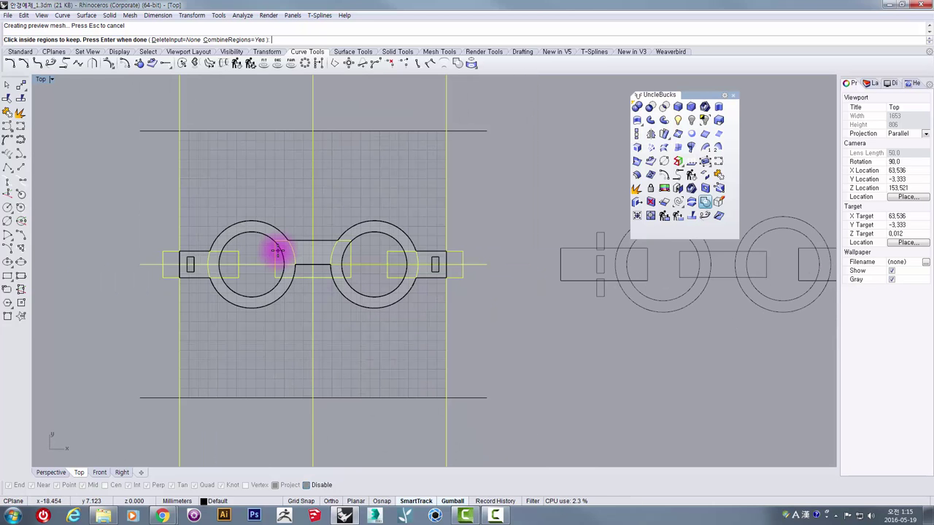
Step: Finish the Curve Boolean and group the resulting closed curves of the merged glasses front, undoing the trial move
key("Return")
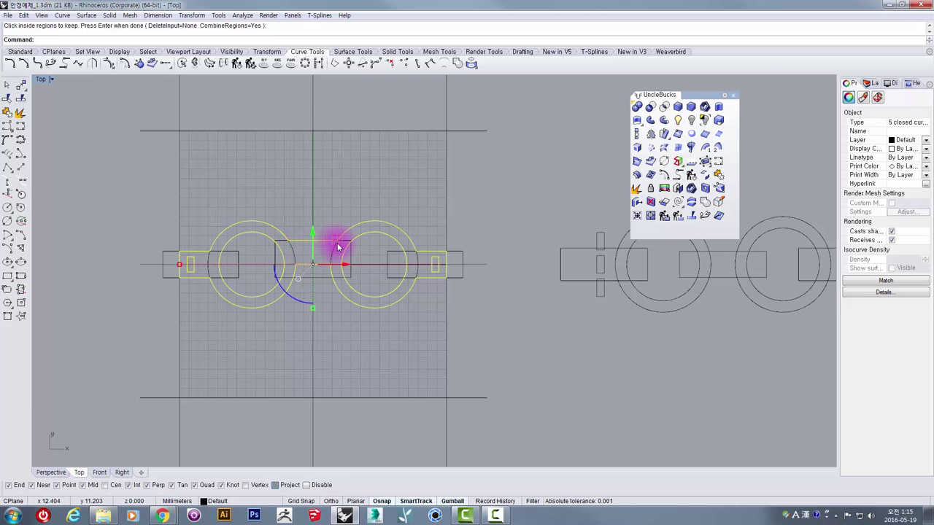
left_click_drag(328, 241, 227, 193)
left_click_drag(194, 167, 226, 192)
key("ctrl+z")
scroll(323, 250, "up", 4)
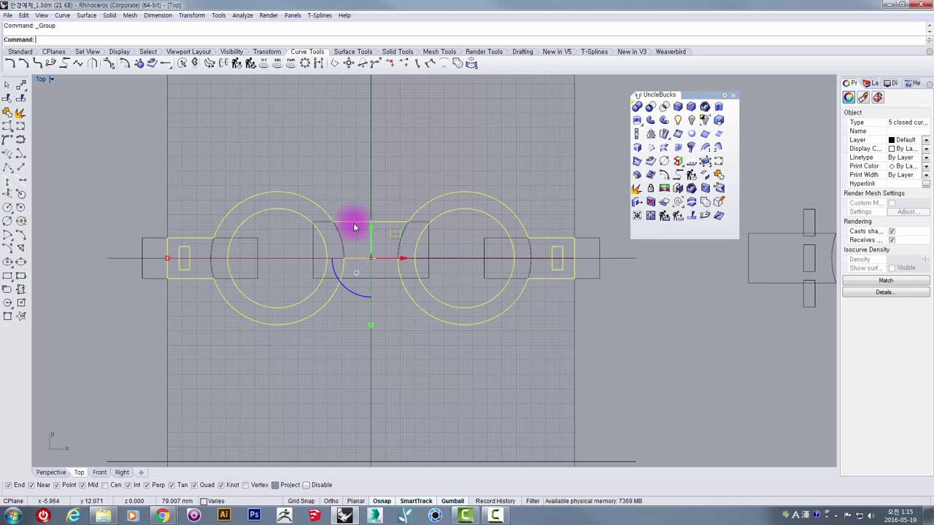
Step: Try to select the original frame curves without the overlapping merged front group
scroll(354, 227, "down", 5)
left_click_drag(156, 183, 557, 301)
scroll(410, 232, "up", 3)
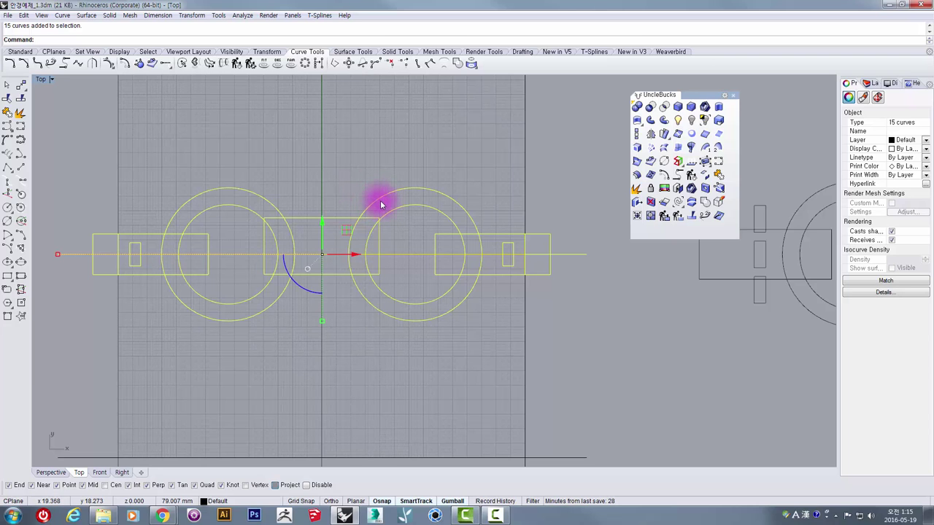
left_click(378, 198, "ctrl")
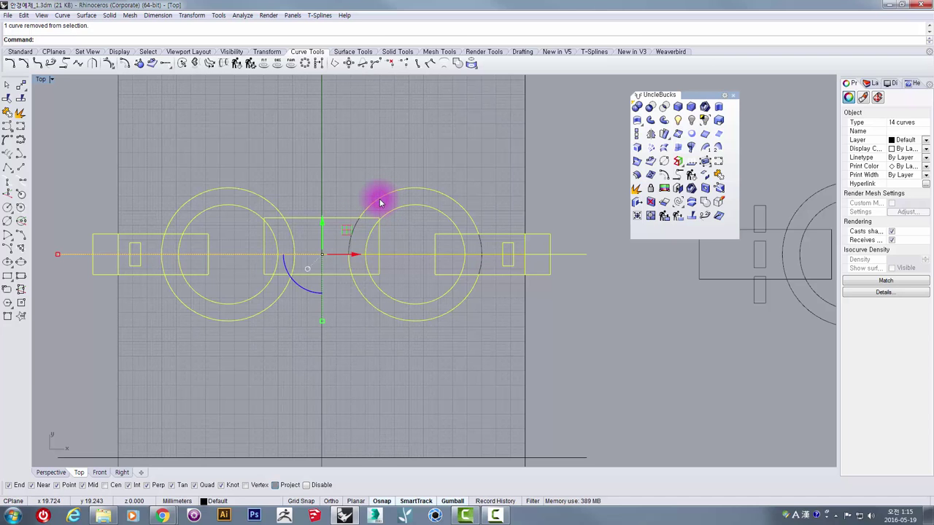
left_click(396, 184)
left_click(386, 195)
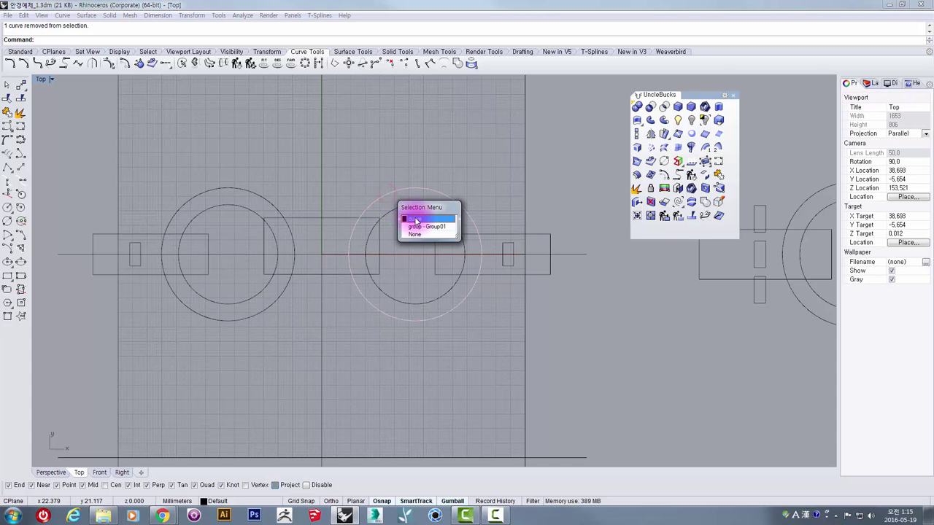
left_click(422, 227)
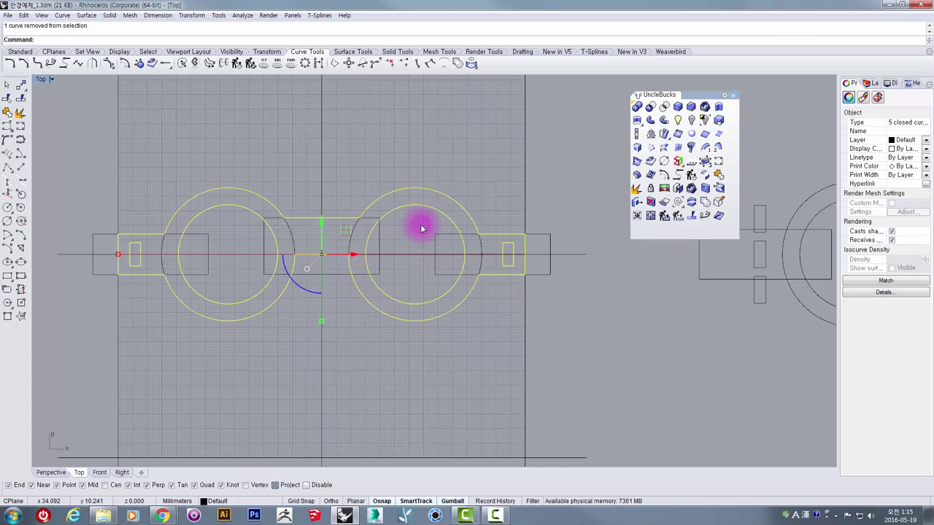
Step: Try to move the original curves away from the guide area with the merged group deselected, and undo the move
scroll(420, 223, "down", 3)
left_click_drag(475, 263, 547, 298)
scroll(436, 230, "up", 4)
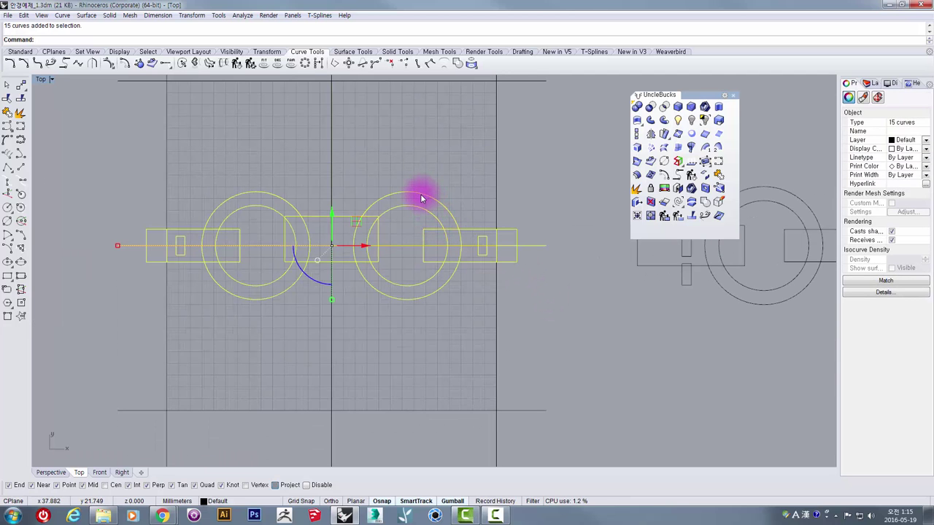
left_click(421, 196, "ctrl")
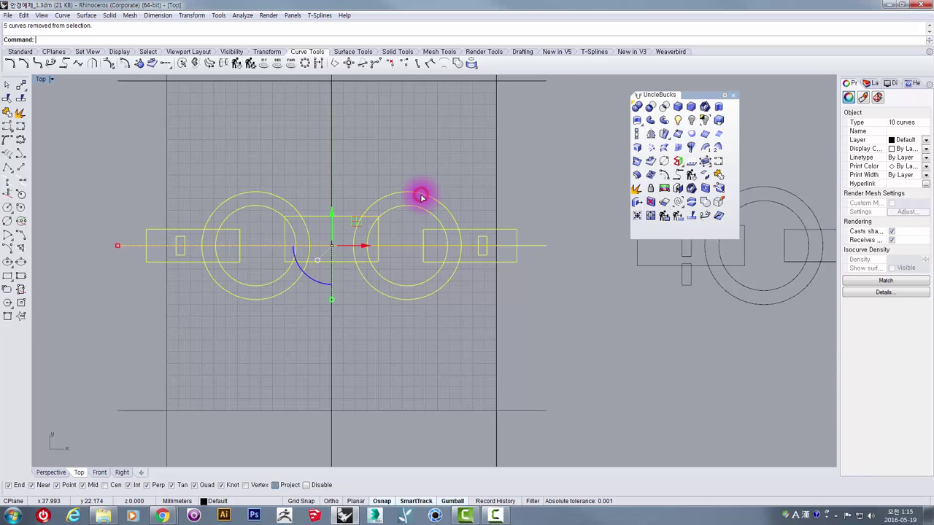
left_click_drag(358, 223, 597, 329)
scroll(324, 174, "down", 6)
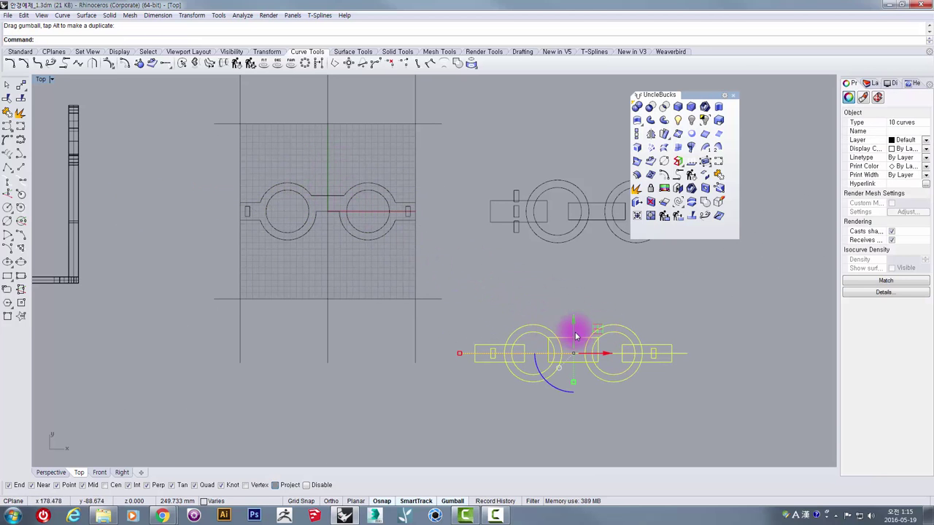
key("ctrl+z")
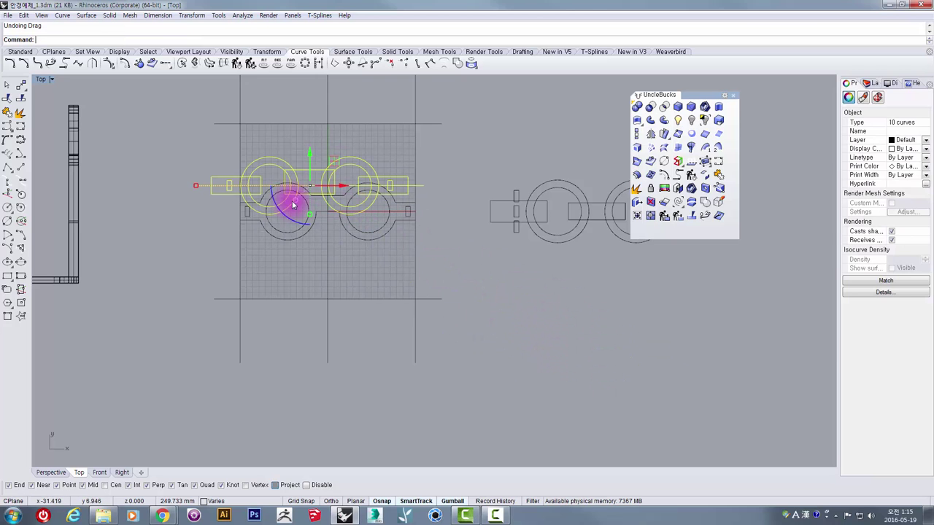
scroll(295, 205, "up", 3)
Step: Select the merged glasses front group from the overlapping curves and lock it
left_click(125, 150)
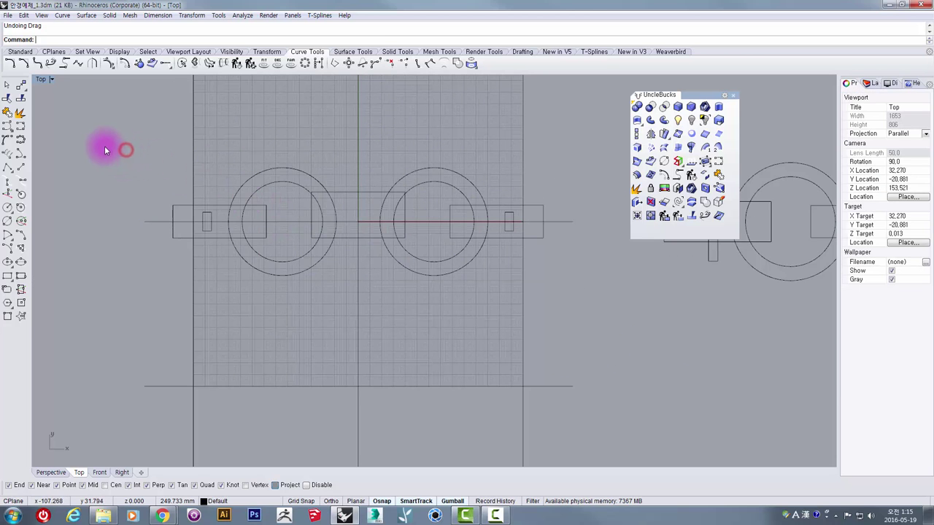
left_click(261, 176)
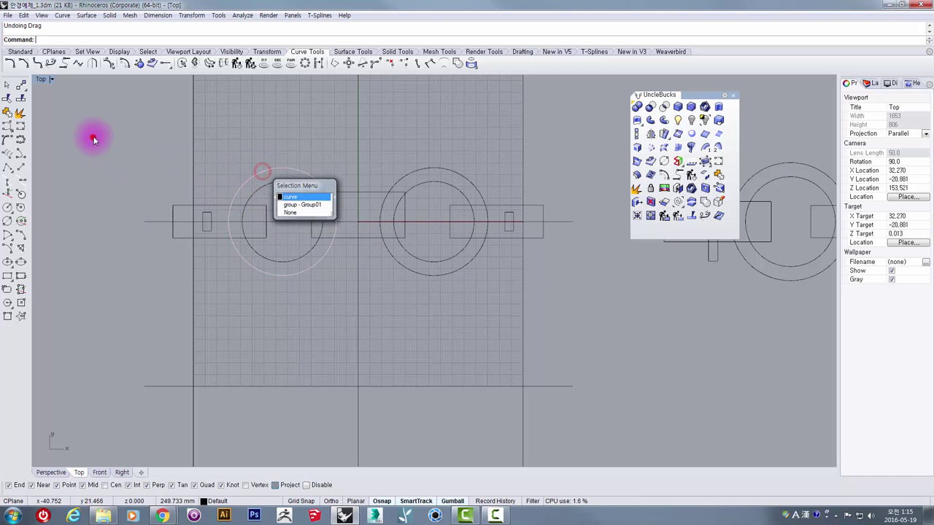
left_click_drag(92, 138, 112, 151)
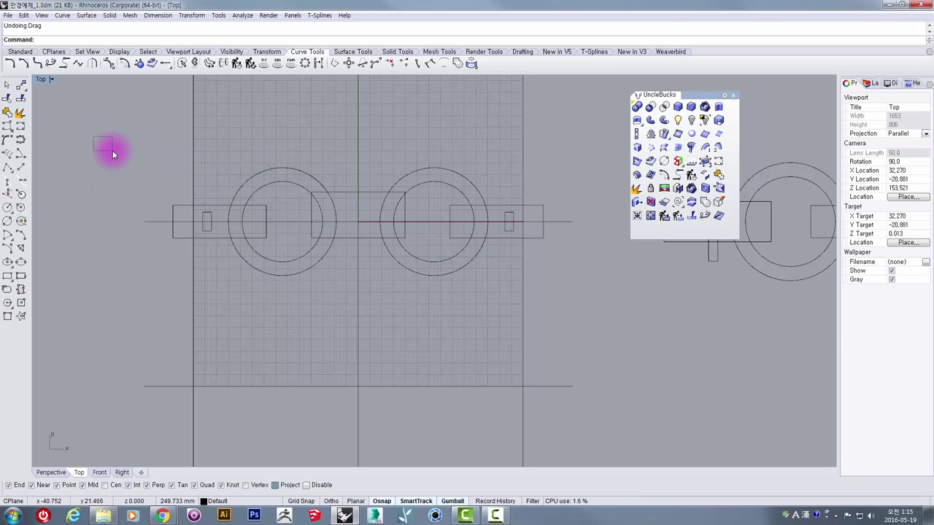
left_click(257, 176)
left_click(288, 206)
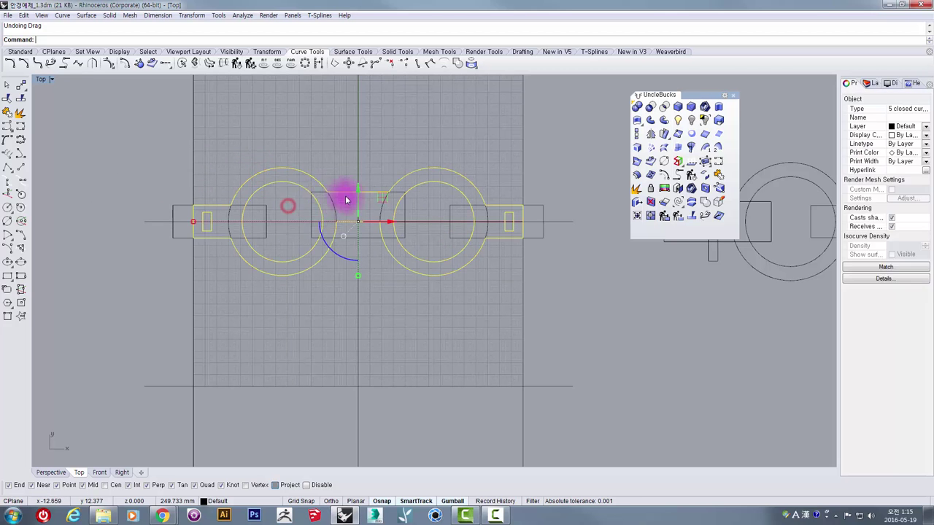
right_click_drag(365, 152, 335, 157)
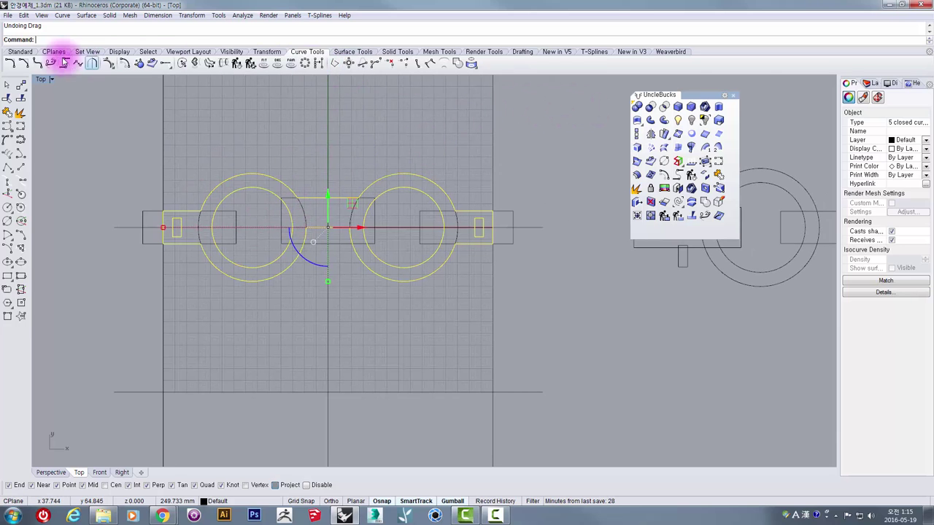
left_click(21, 51)
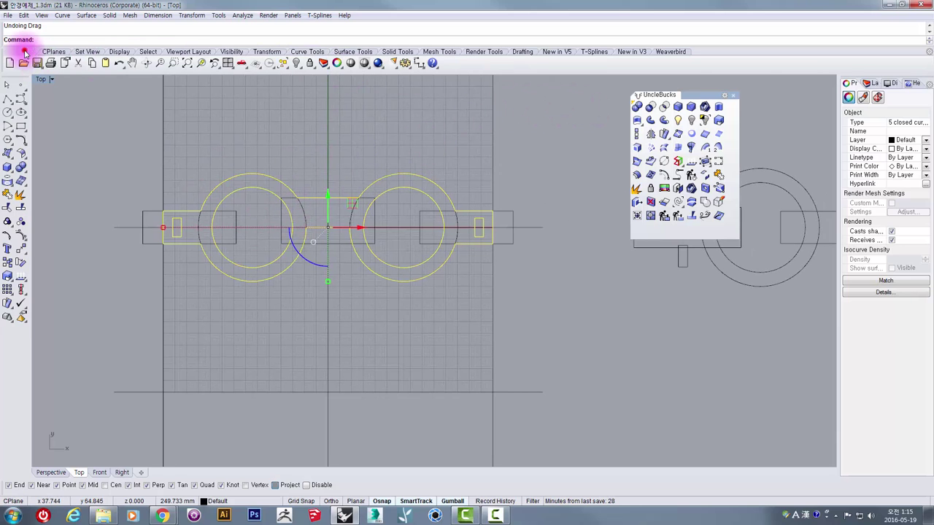
left_click(310, 63)
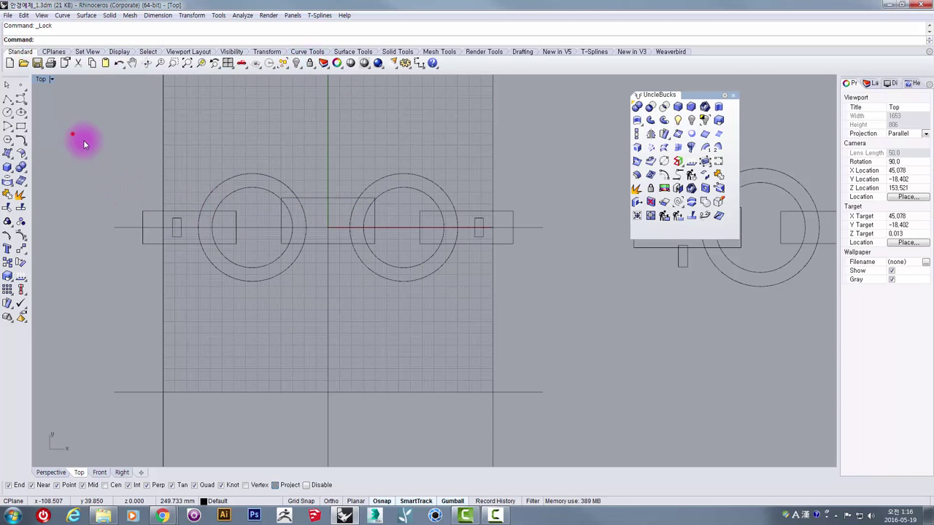
Step: Move the original rings, bridge and side rectangles about 185 mm straight down below the guides, keeping the centerline in place
left_click_drag(83, 142, 542, 302)
left_click(535, 239)
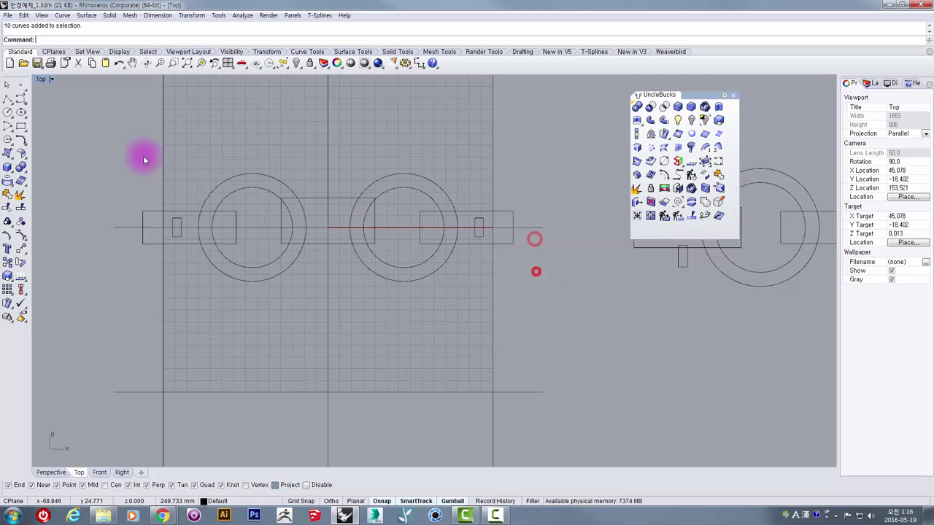
left_click_drag(88, 139, 519, 289)
scroll(515, 286, "down", 6)
right_click_drag(473, 272, 461, 213)
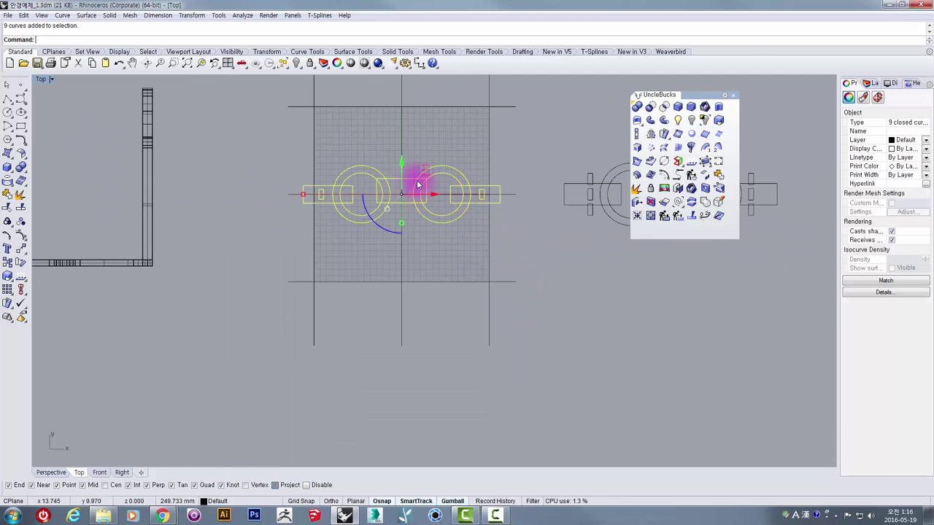
left_click_drag(402, 167, 437, 215)
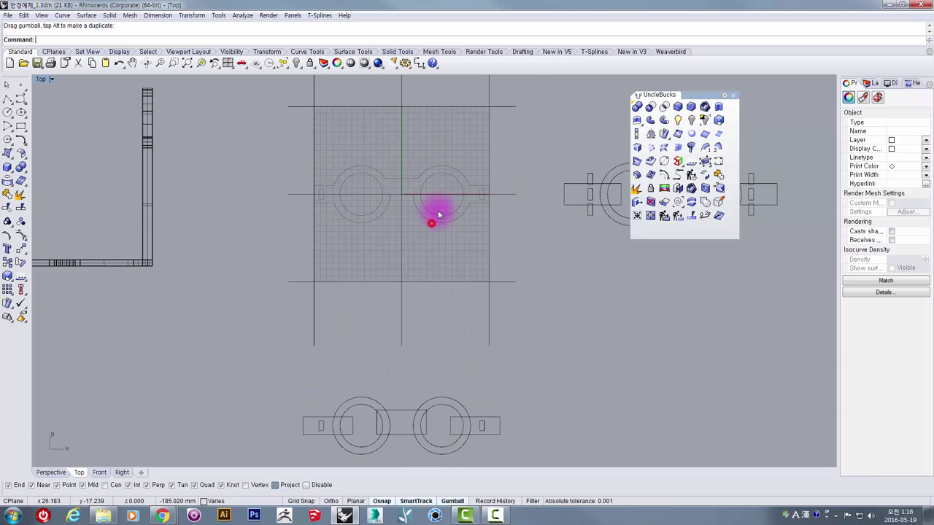
Step: Unlock only the merged glasses front group using the unlock command for selected objects
scroll(399, 209, "up", 6)
right_click_drag(457, 203, 423, 236)
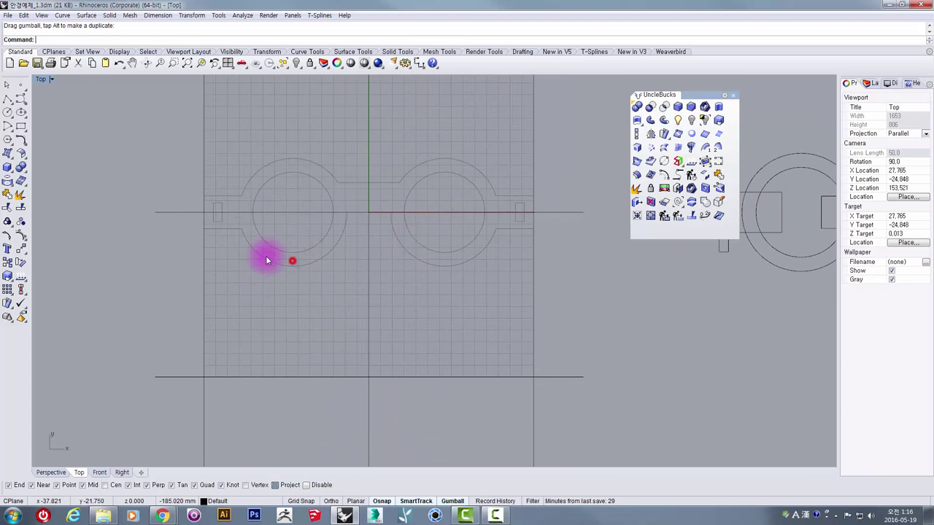
left_click_drag(173, 148, 595, 327)
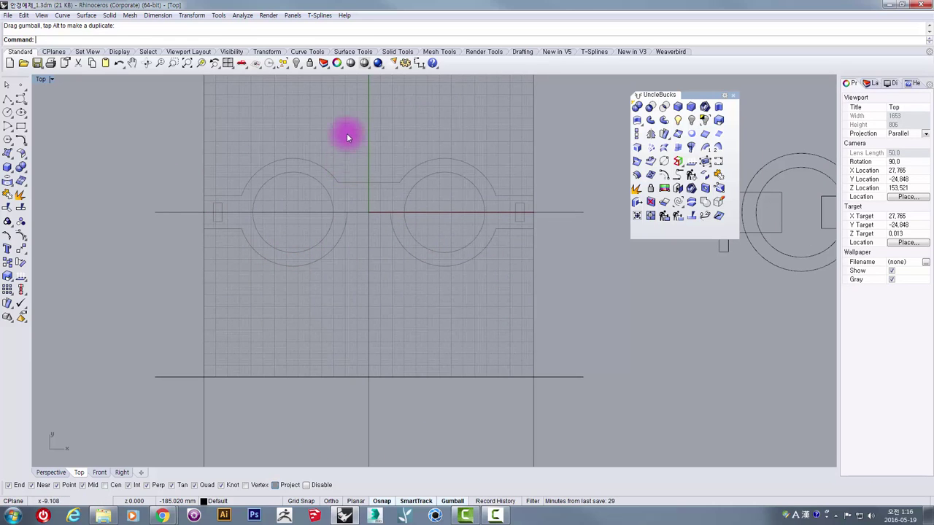
left_click(311, 64)
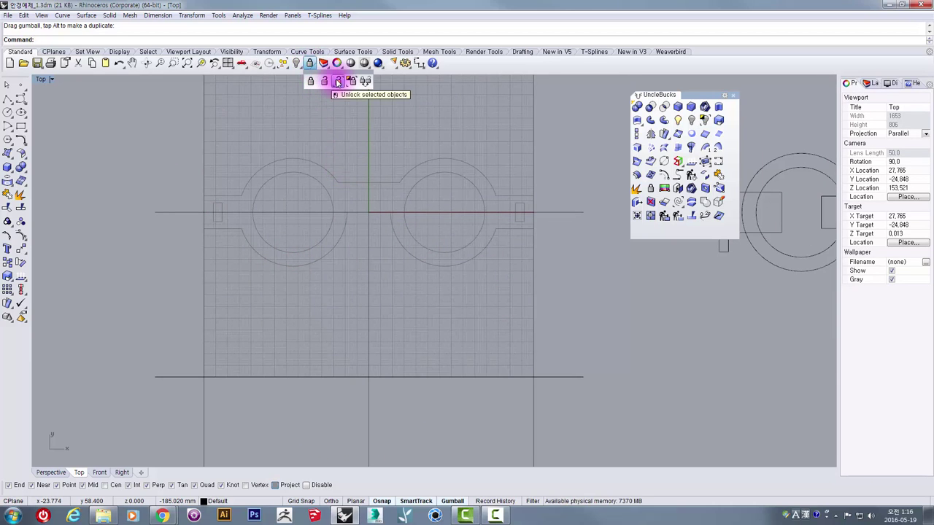
left_click(337, 81)
left_click(135, 117)
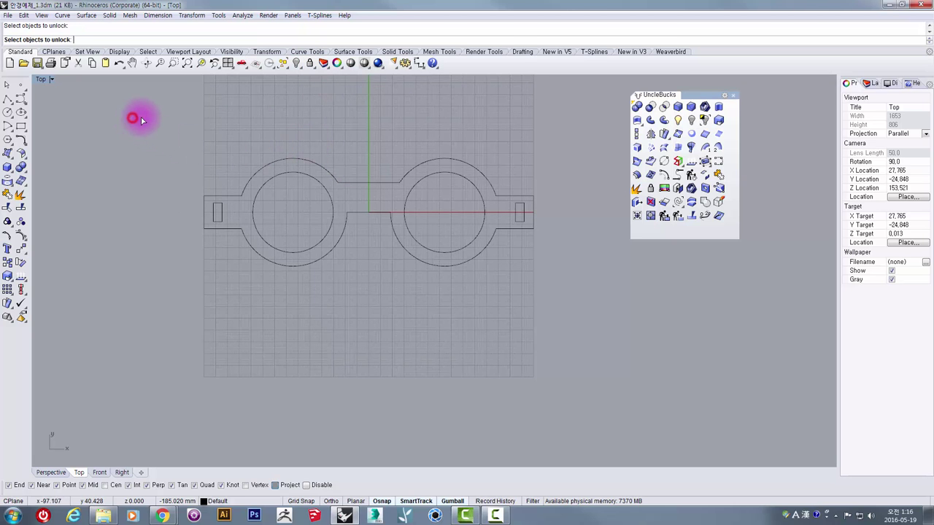
mouse_move(419, 258)
right_mouse_down()
mouse_move(383, 320)
mouse_move(407, 301)
right_mouse_up()
mouse_move(90, 98)
left_mouse_down()
mouse_move(598, 385)
mouse_move(580, 377)
left_mouse_up()
key("Return")
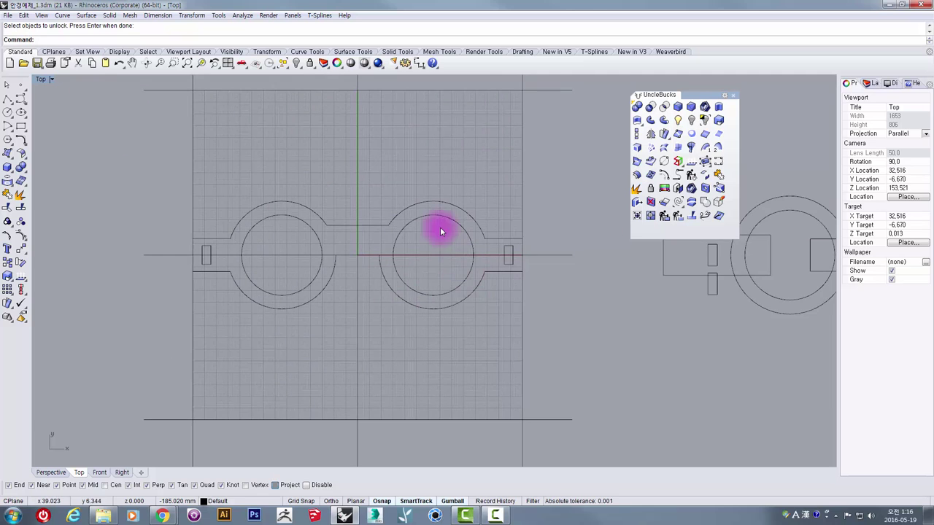
Step: Ungroup the merged glasses front and check that its outline, lens circles and small rectangles select separately
left_click(437, 203)
scroll(470, 267, "down", 3)
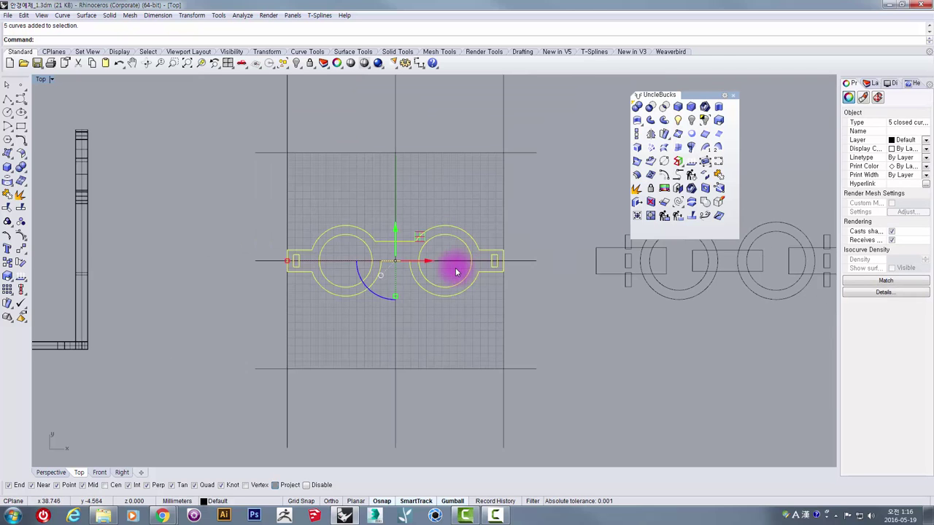
scroll(444, 269, "up", 3)
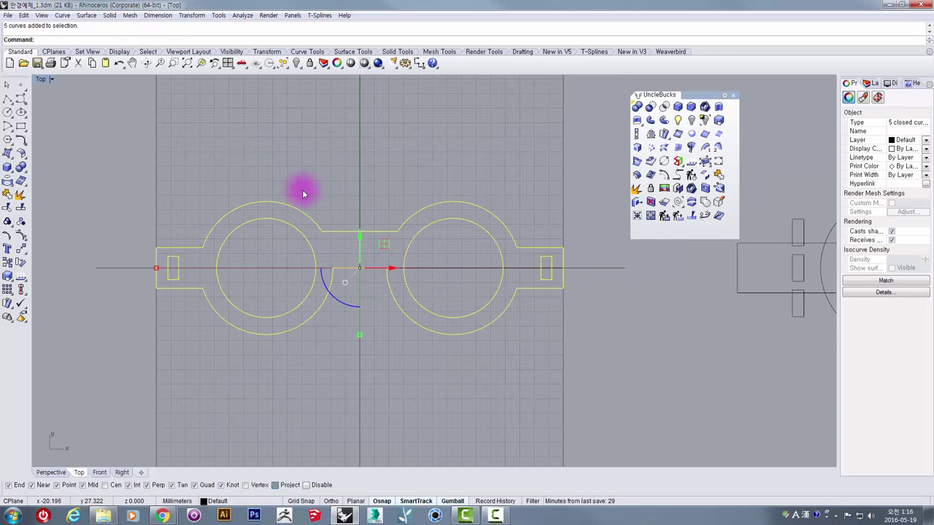
key("ctrl+shift+g")
left_click(341, 200)
left_click(334, 232)
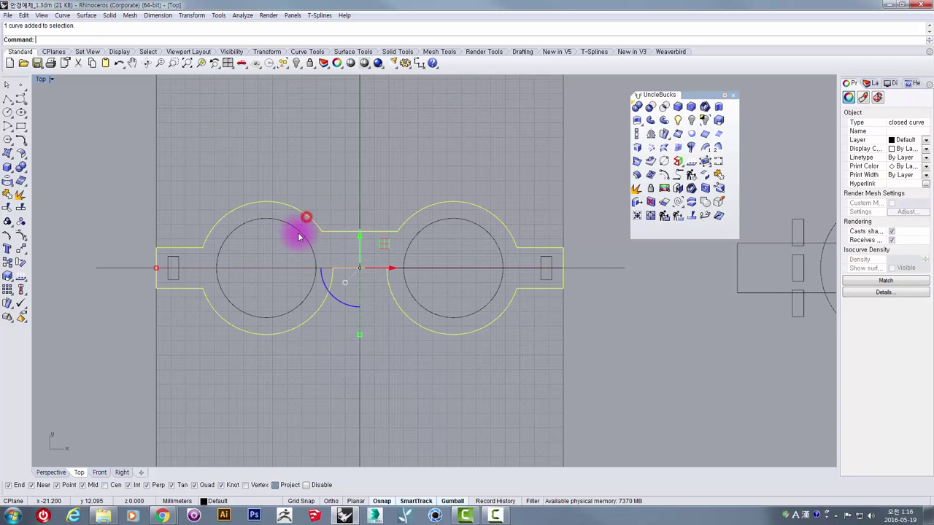
left_click(298, 233)
left_click(179, 270)
left_click(381, 340)
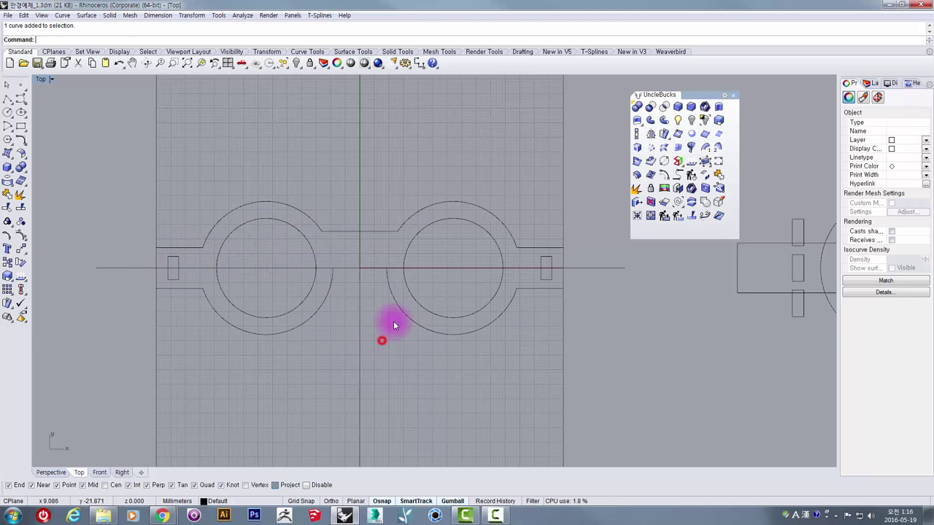
Step: Fillet the corner between the left side piece's upper edge and the left outer ring with radius 8
right_click_drag(261, 235, 267, 204)
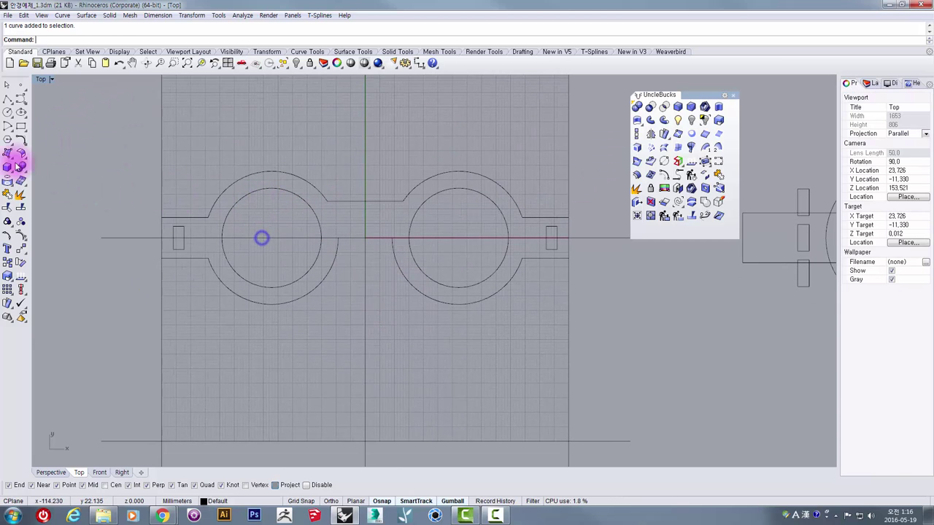
left_click(20, 139)
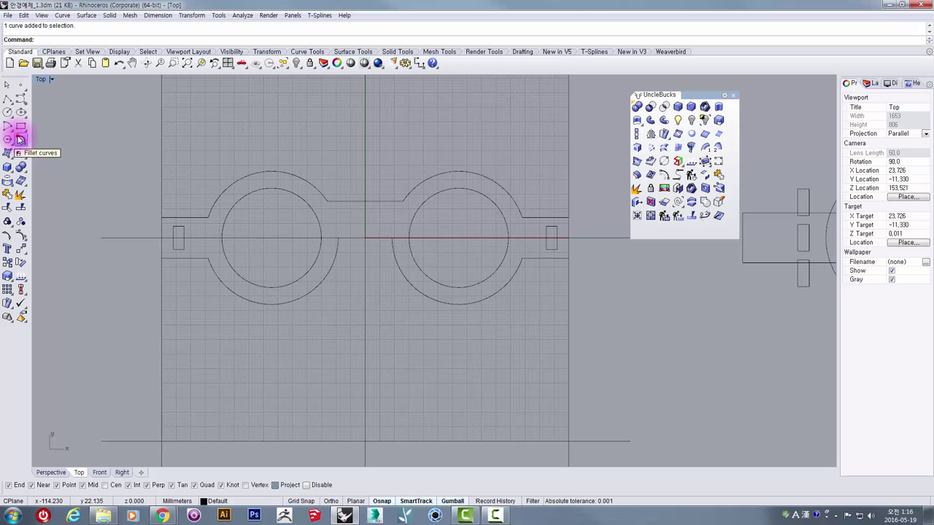
left_click(19, 139)
left_click(20, 139)
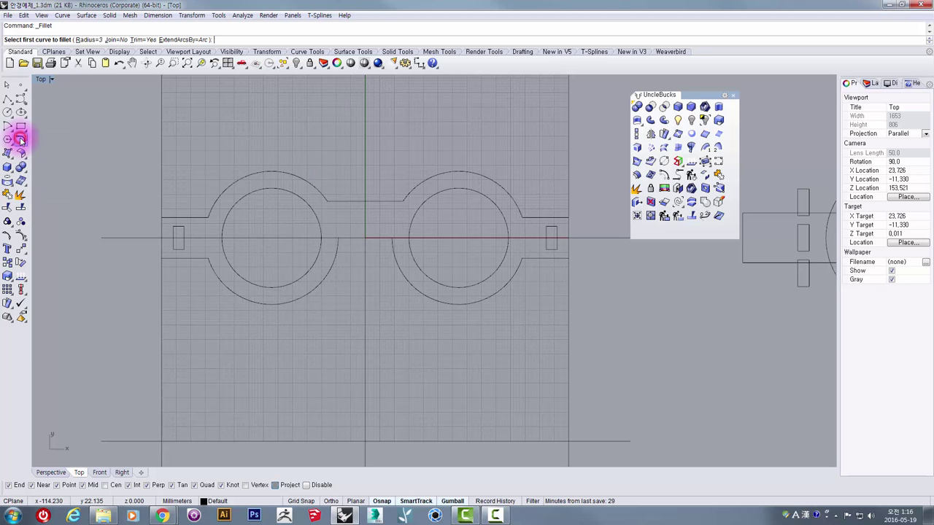
scroll(204, 196, "up", 3)
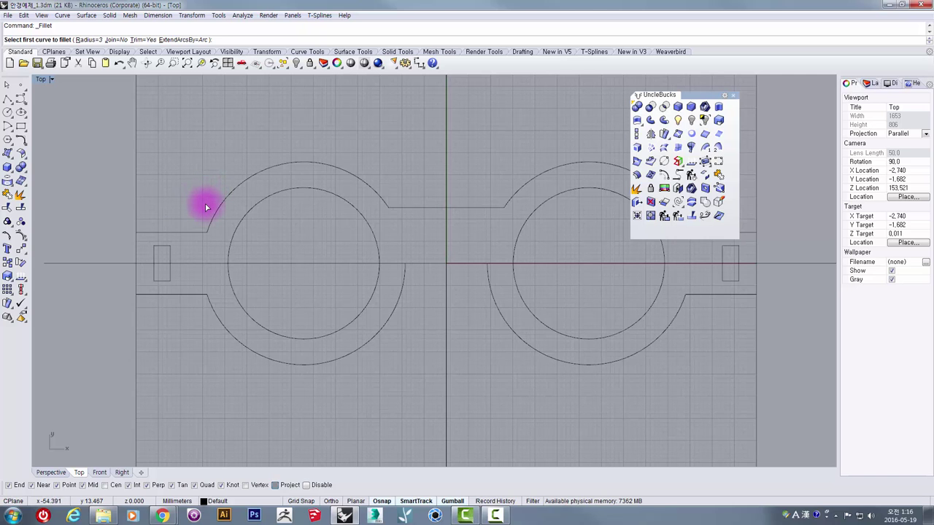
left_click(201, 232)
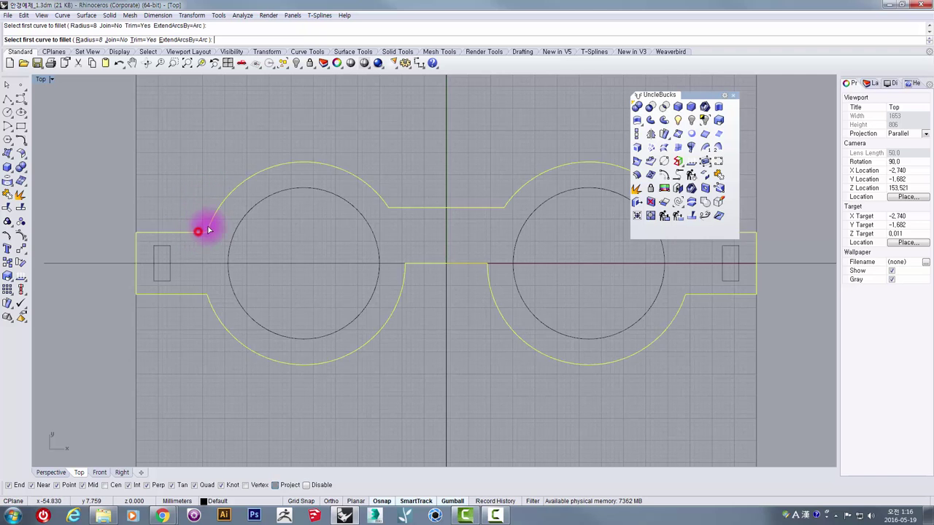
left_click(212, 211)
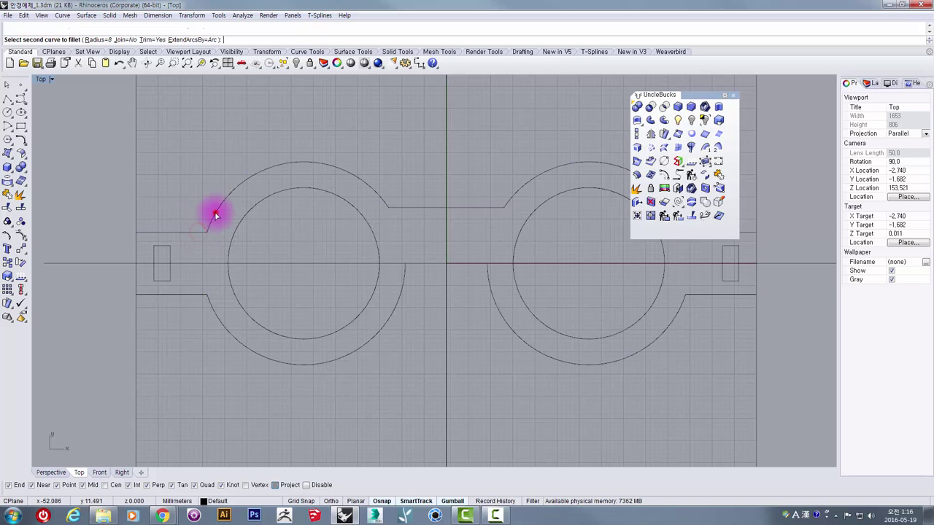
Step: Fillet the corner between the left side piece's lower edge and the left outer ring with radius 8
right_click(194, 297)
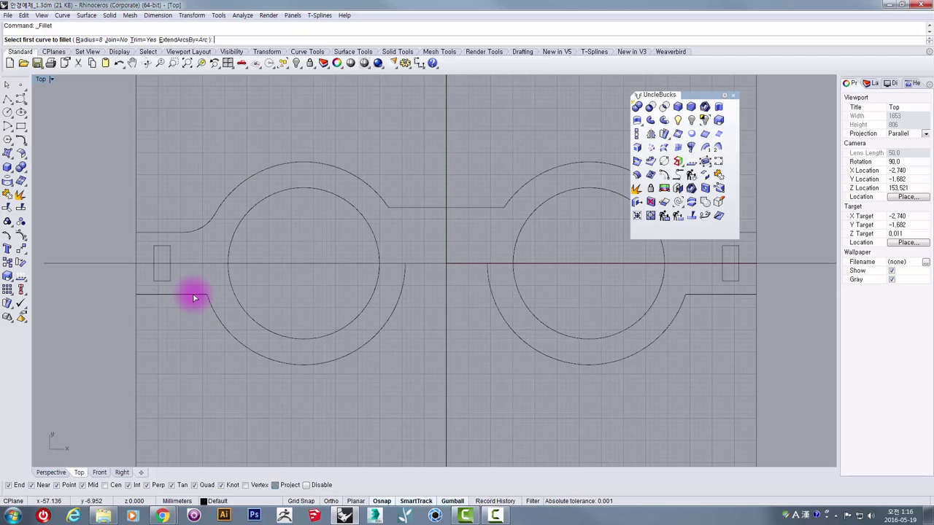
left_click(193, 294)
left_click(213, 311)
Step: Fillet the upper and lower corners where the right outer ring meets the right side piece with radius 8
right_click_drag(401, 272, 142, 288)
left_click(420, 238)
right_click(421, 237)
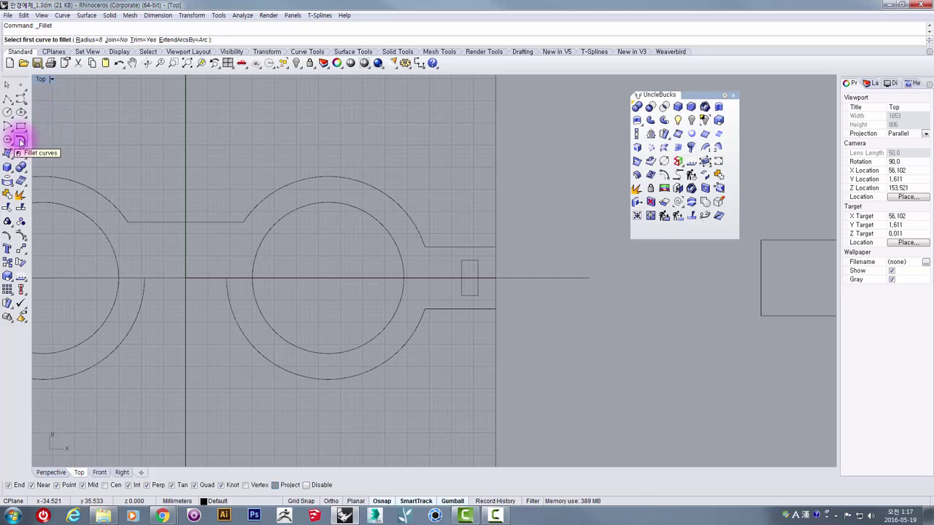
left_click(415, 227)
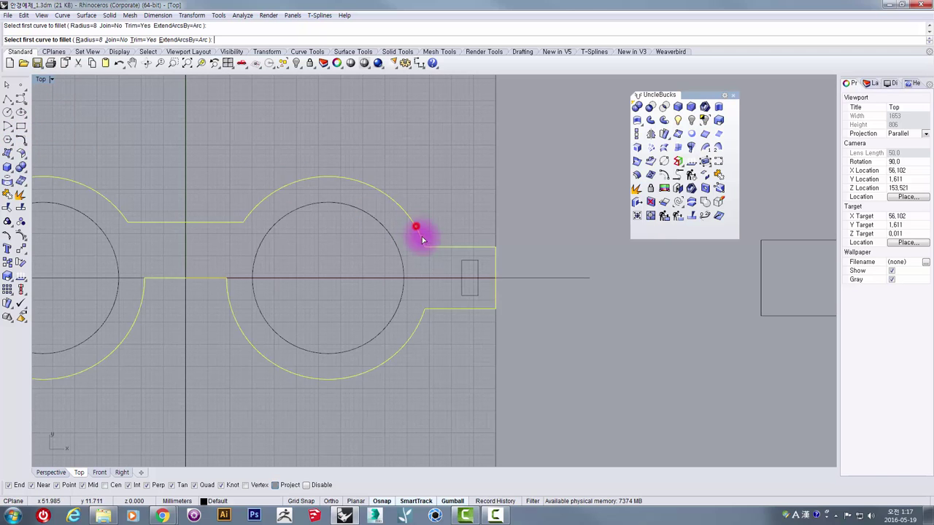
left_click(434, 247)
right_click(429, 318)
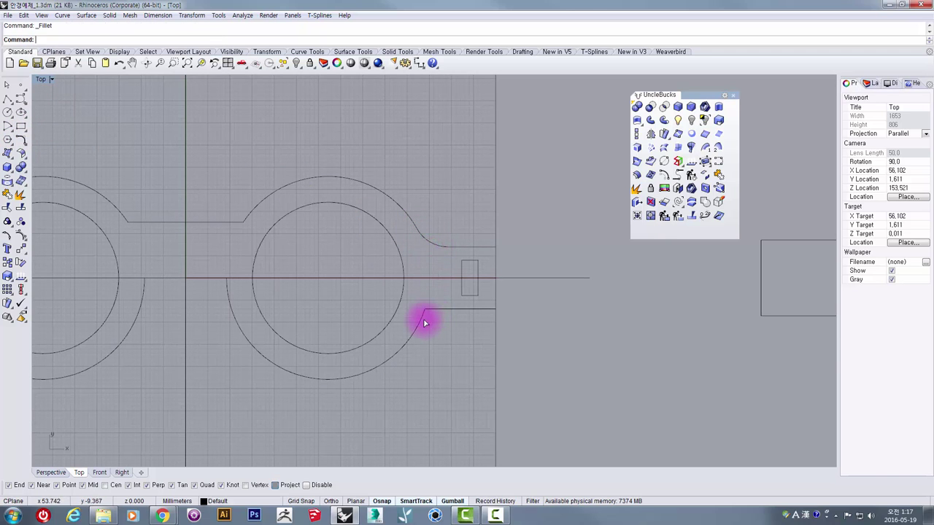
left_click(423, 318)
left_click(438, 309)
scroll(438, 309, "down", 2)
right_click_drag(414, 312, 456, 296)
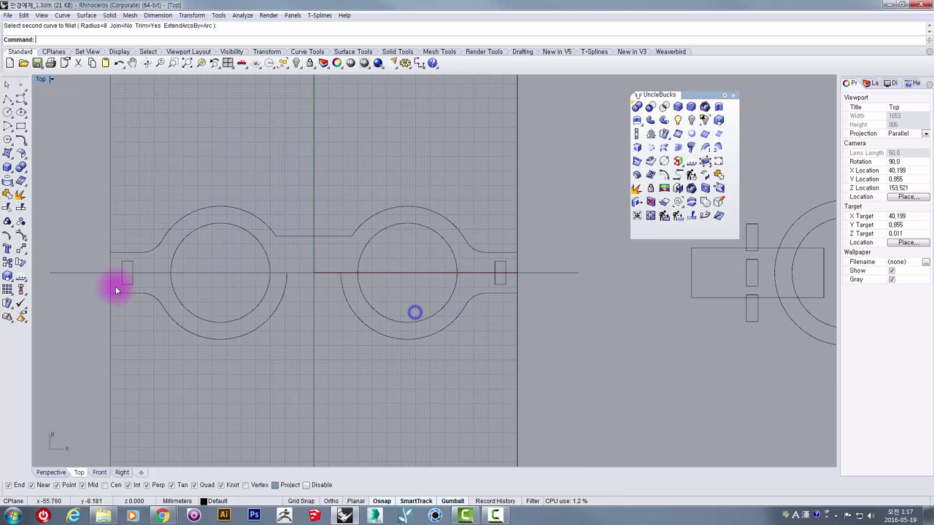
Step: Try a radius 15 fillet between the left outer ring and the bridge's lower edge, and undo it
scroll(313, 271, "up", 1)
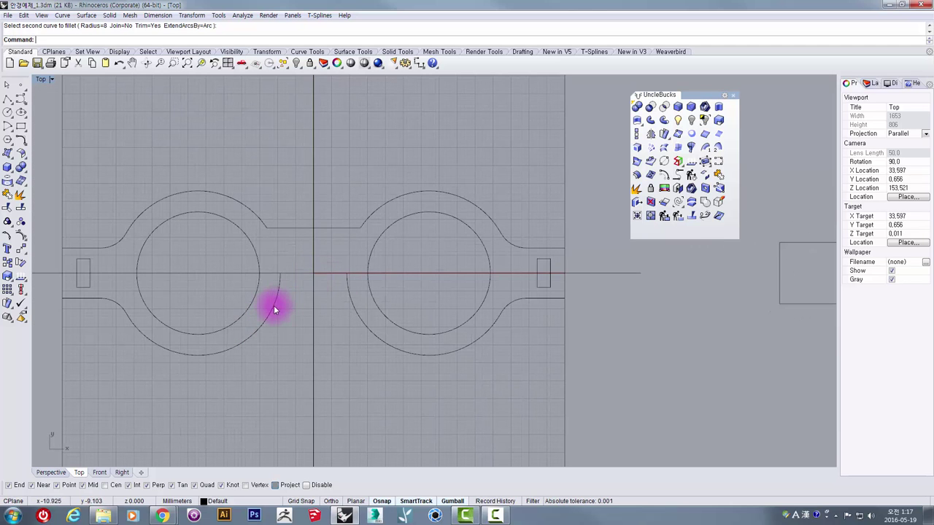
scroll(311, 279, "up", 3)
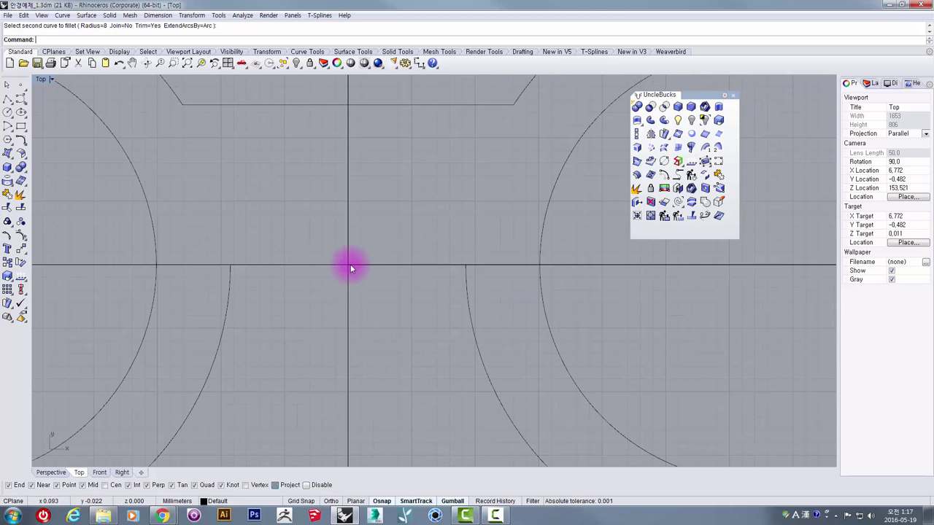
scroll(238, 302, "down", 3)
right_click(240, 301)
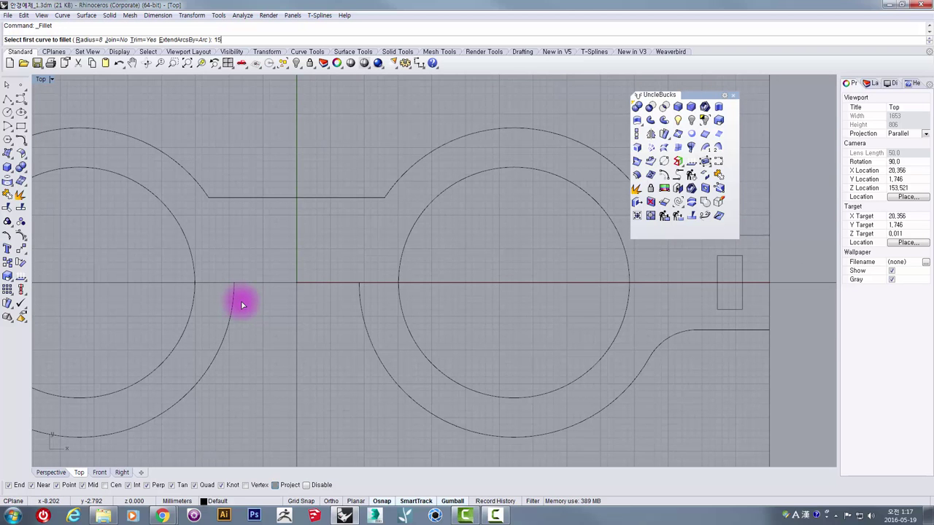
left_click(233, 302)
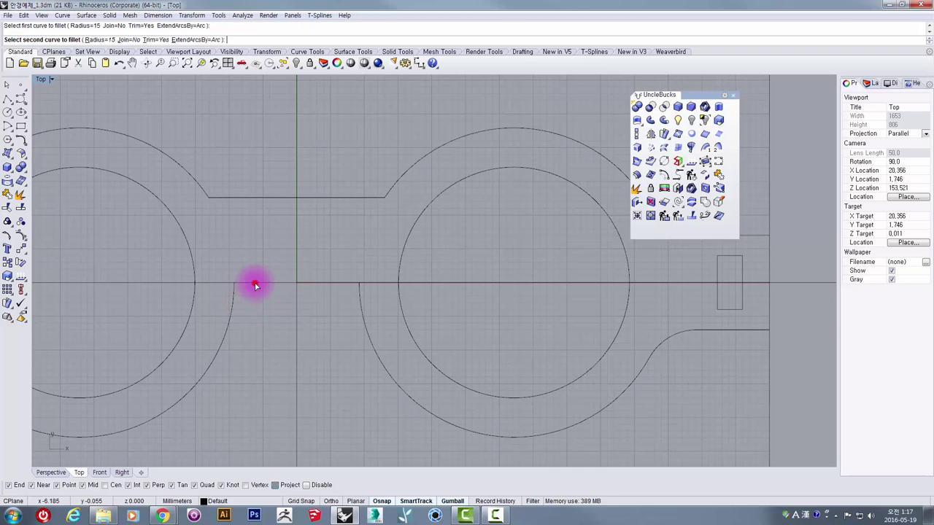
left_click(255, 285)
left_click(294, 317)
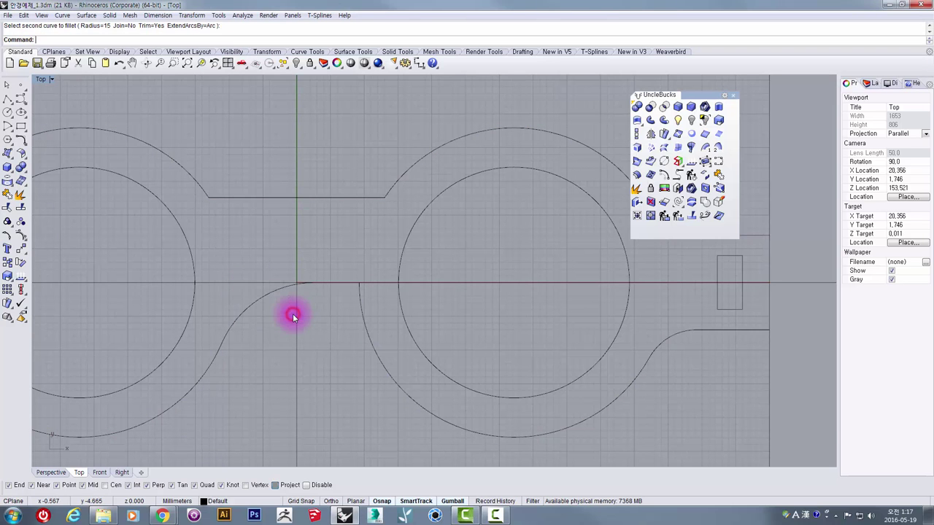
scroll(298, 288, "up", 5)
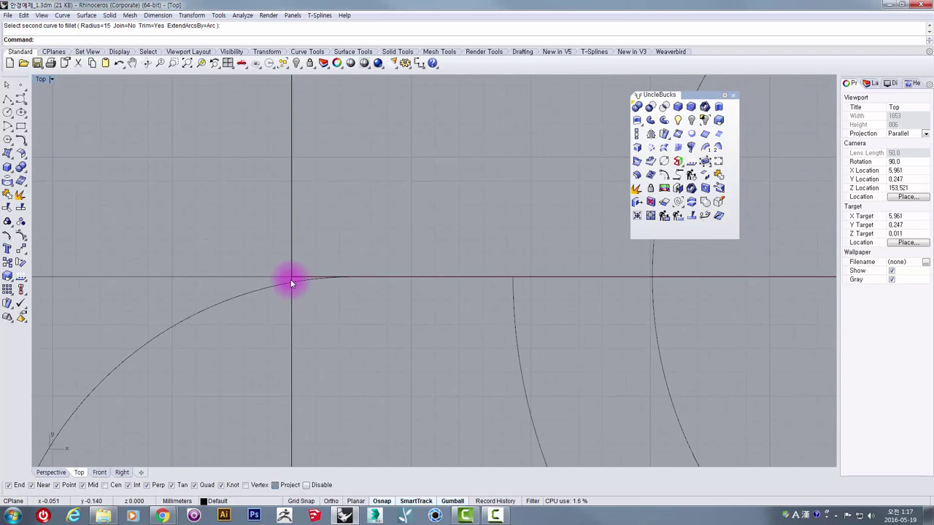
scroll(292, 280, "down", 5)
key("ctrl+z")
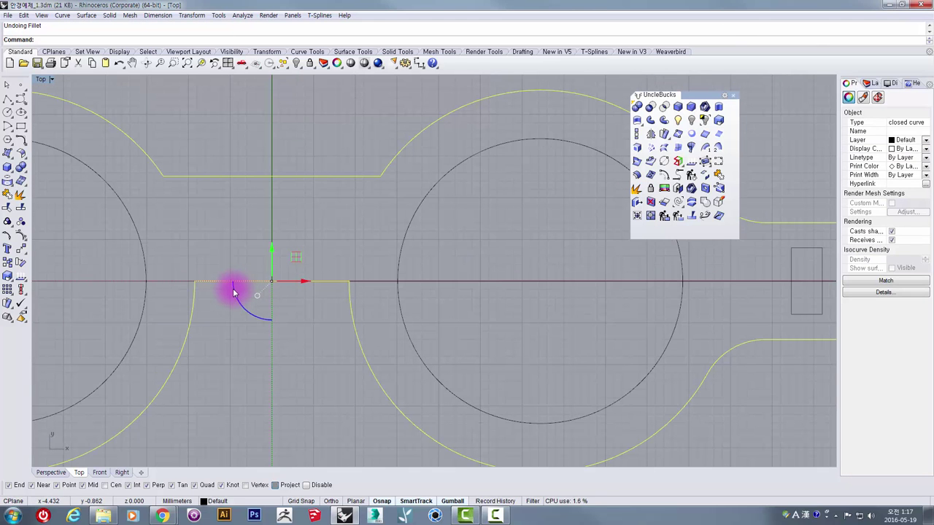
left_click(232, 352)
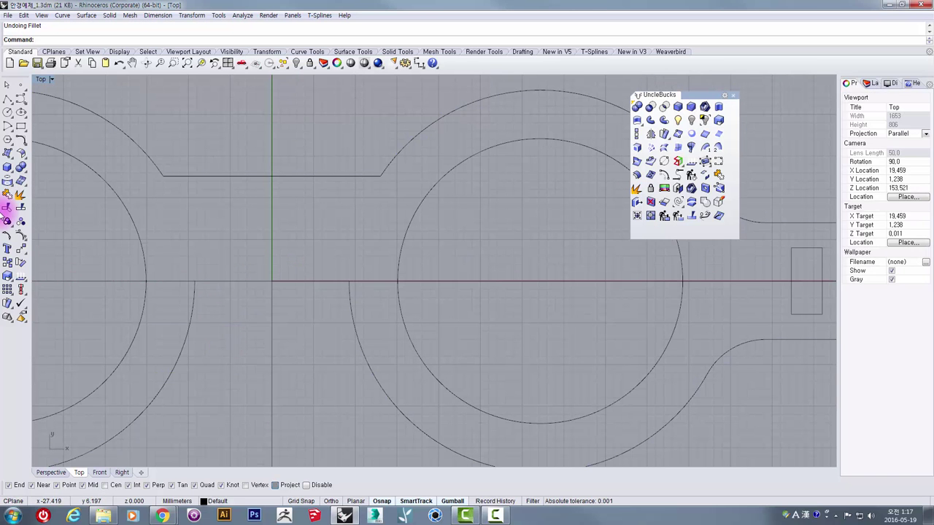
Step: Fillet the corner between the left outer ring and the bridge's lower edge with radius 10
left_click(20, 140)
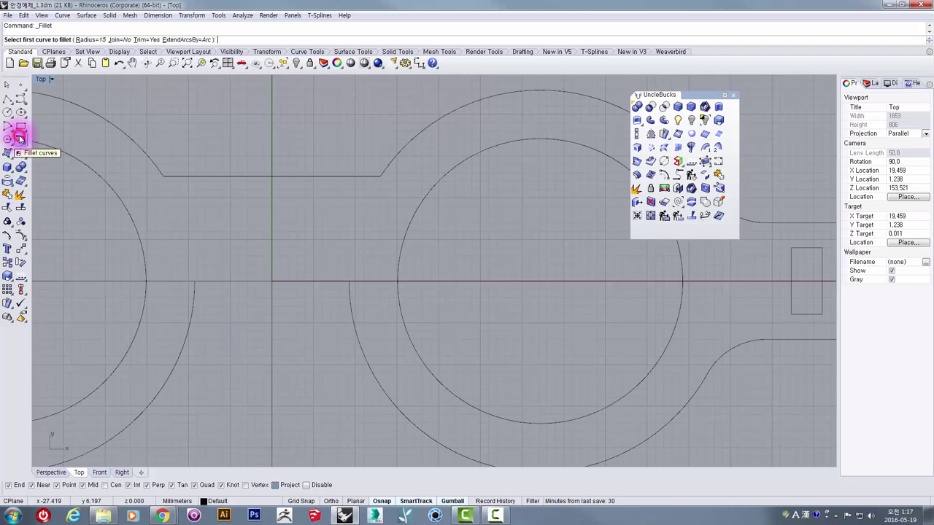
left_click(192, 311)
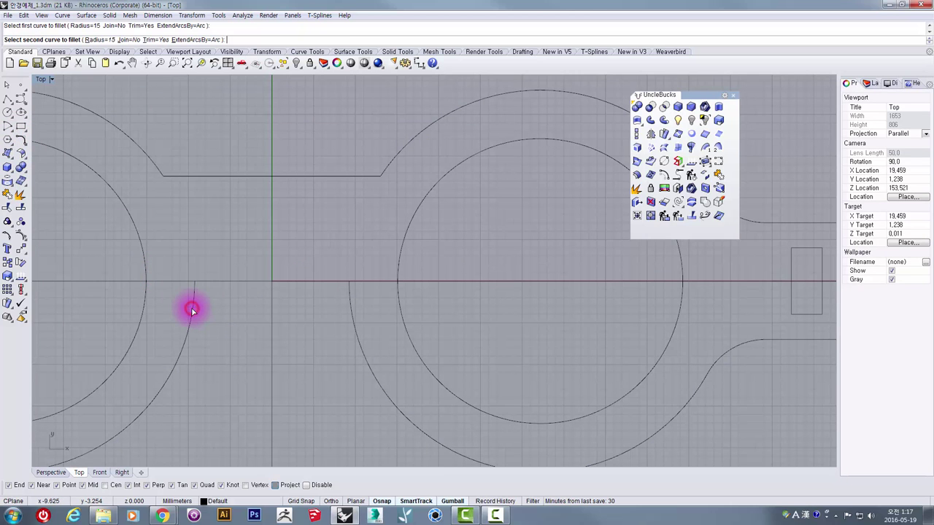
left_click(102, 40)
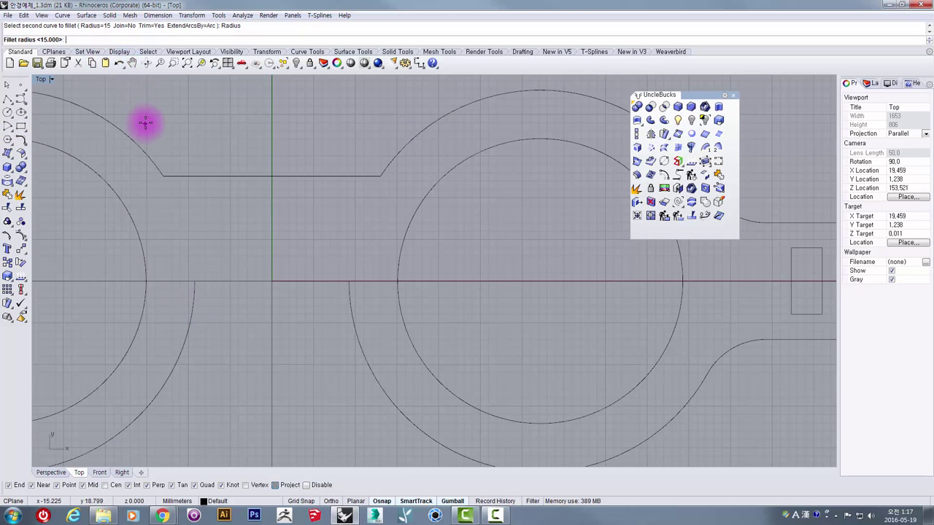
key("Return")
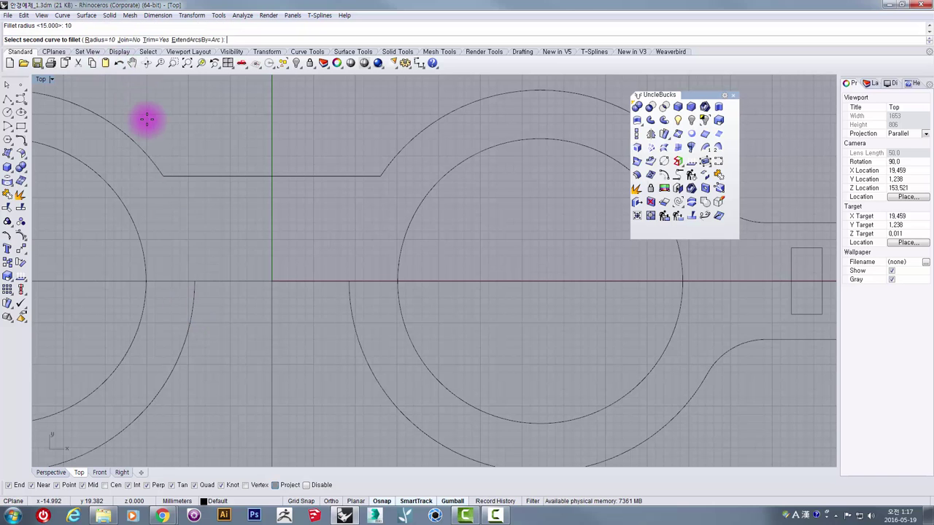
left_click(224, 283)
left_click(251, 315)
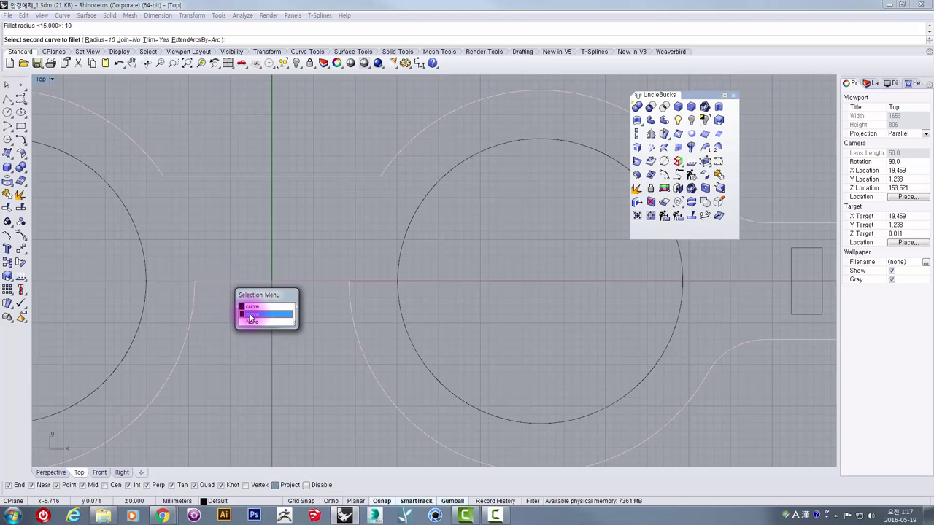
scroll(315, 293, "up", 2)
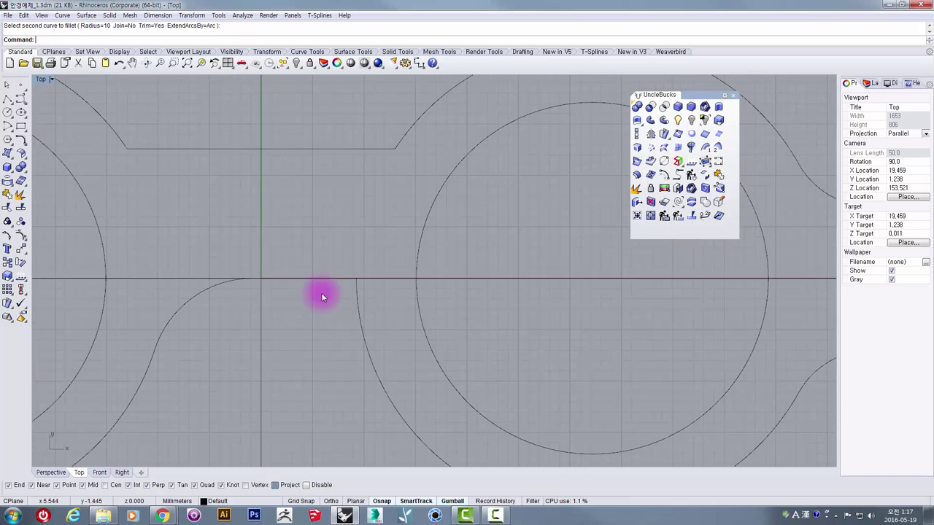
Step: Fillet the corner between the bridge's lower edge and the right outer ring with radius 10
right_click(324, 291)
left_click(328, 279)
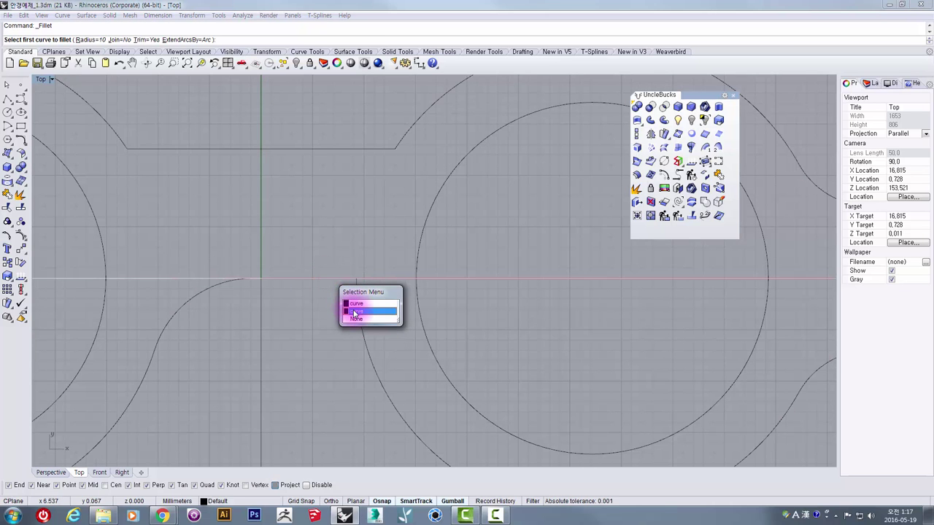
left_click(354, 305)
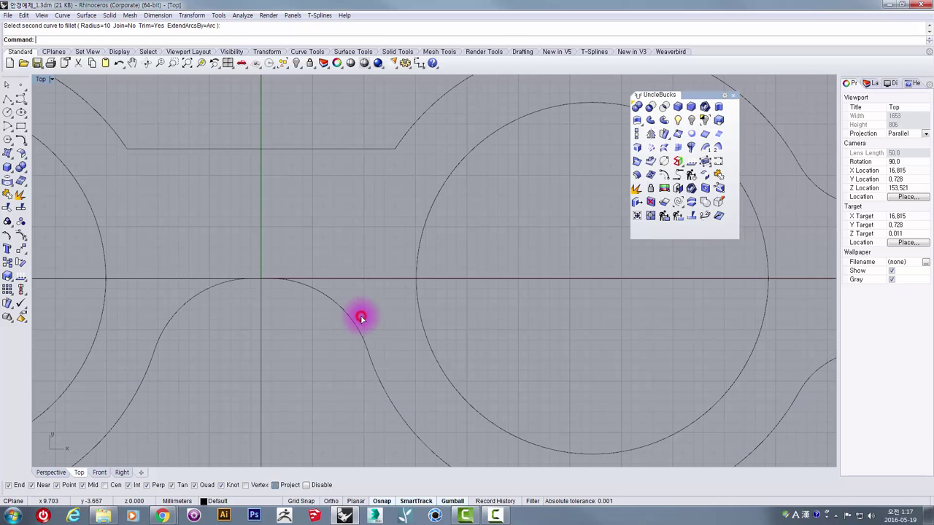
scroll(364, 323, "down", 2)
left_click(357, 323)
scroll(369, 292, "down", 3)
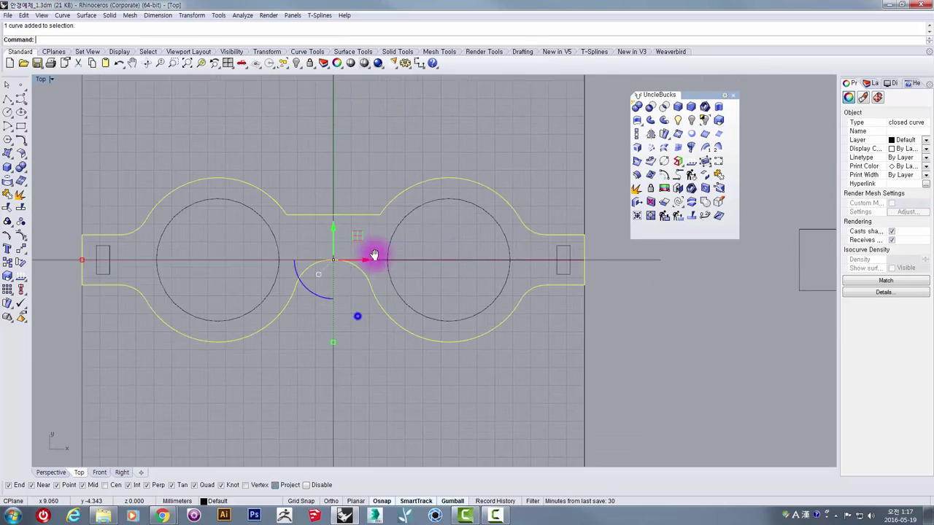
Step: Extrude the frame outline, both lens circles and both small rectangles together as a solid by 5 mm, working in the Perspective view
mouse_move(142, 157)
left_mouse_down()
mouse_move(578, 338)
mouse_move(519, 323)
left_mouse_up()
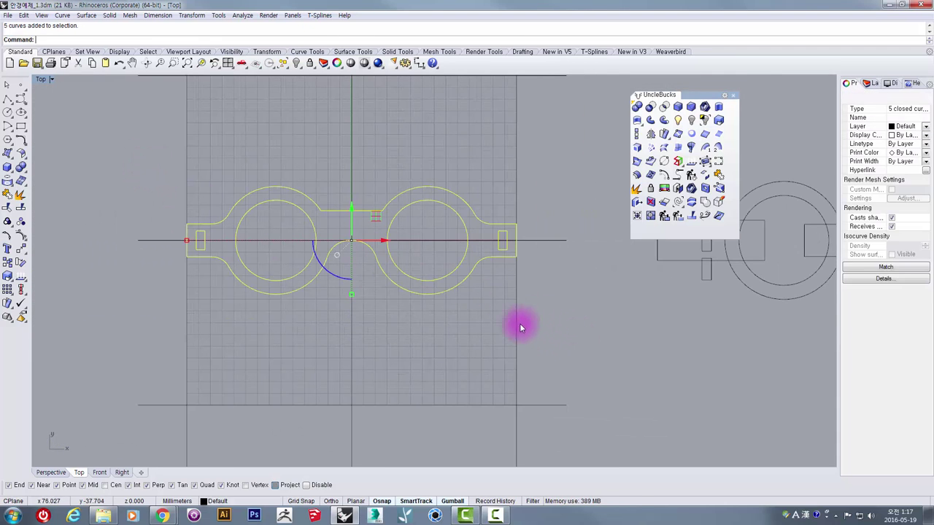
double_click(40, 82)
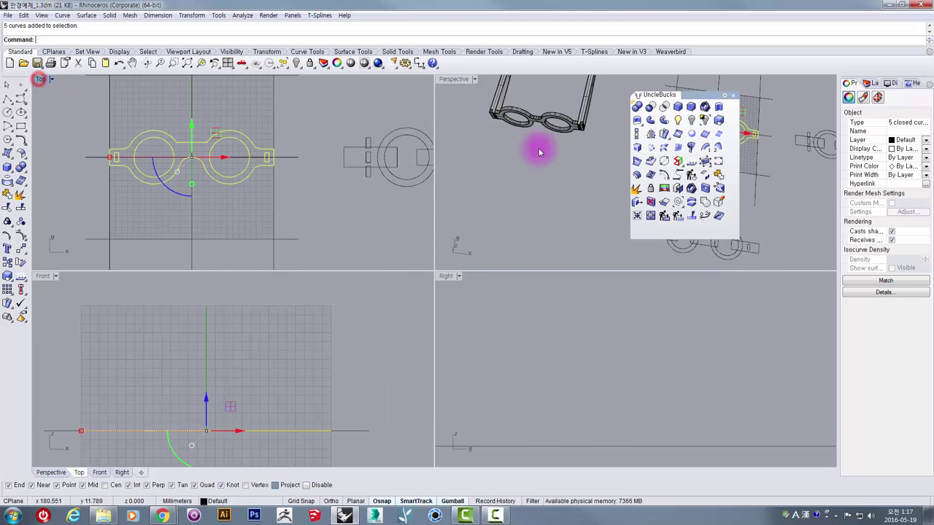
double_click(454, 79)
right_click_drag(408, 231, 309, 244, "shift")
right_click_drag(309, 244, 387, 254)
scroll(390, 270, "up", 6)
right_click_drag(393, 314, 391, 275, "shift")
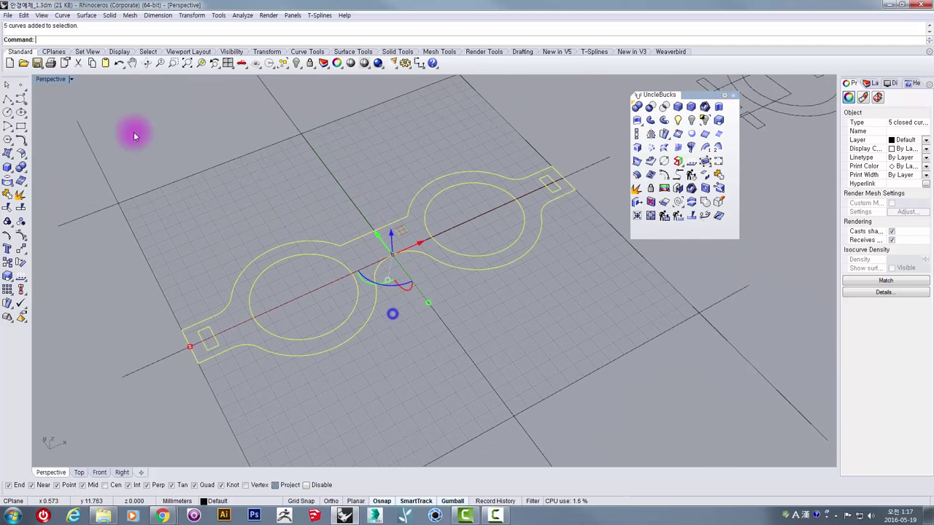
double_click(44, 80)
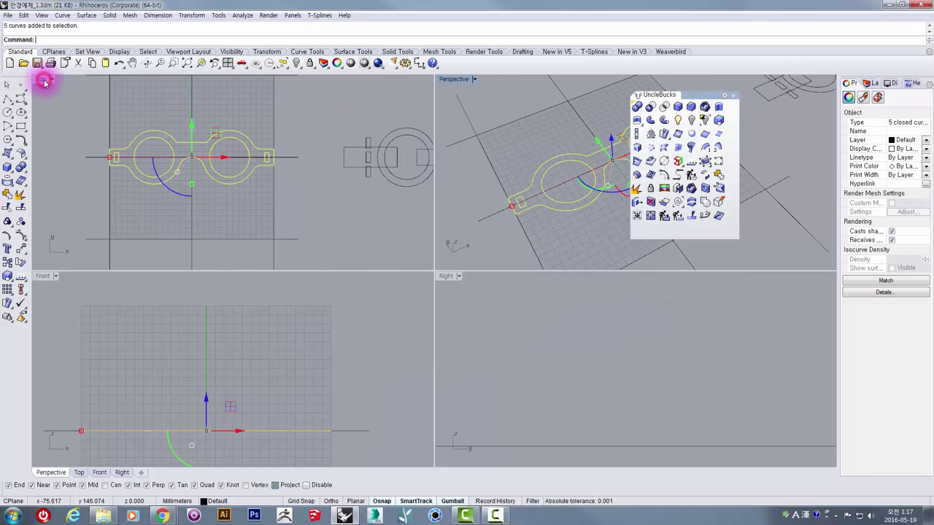
double_click(459, 80)
right_click_drag(425, 256, 423, 223)
left_click(718, 108)
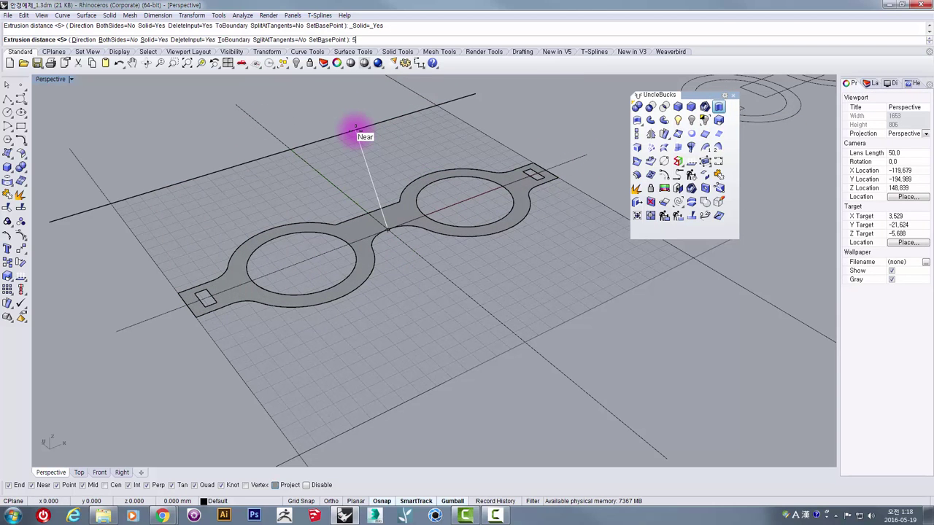
left_click(355, 128)
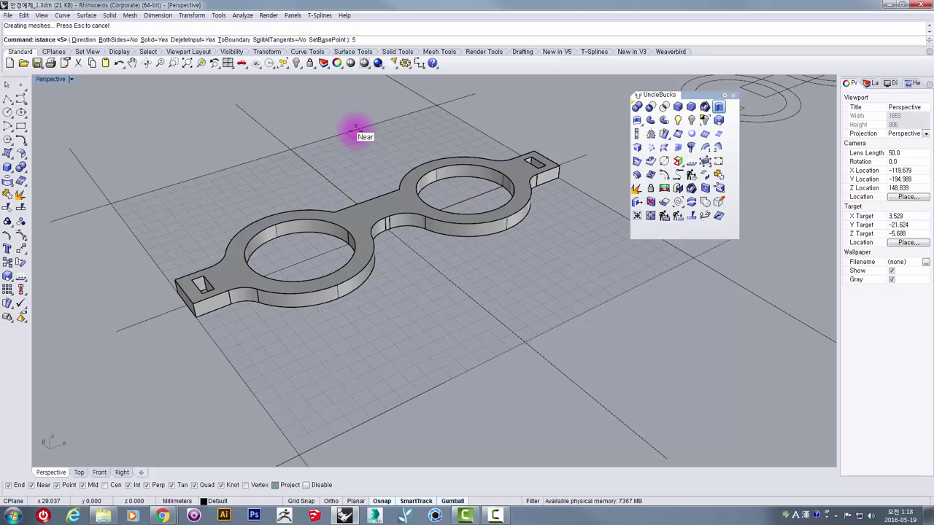
Step: Examine the extruded front from several angles and compare it with the finished glasses model, selecting that model's right temple arm
right_click_drag(314, 107, 327, 162)
left_click(365, 216)
left_click(308, 119)
right_click_drag(309, 119, 293, 222)
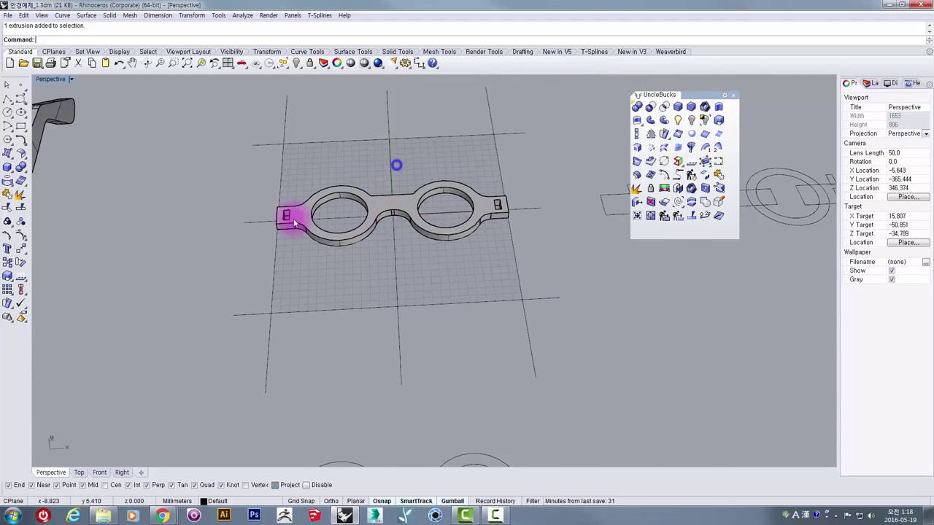
scroll(289, 219, "up", 7)
scroll(296, 146, "down", 6)
right_click_drag(296, 144, 161, 173, "shift")
left_click(182, 131)
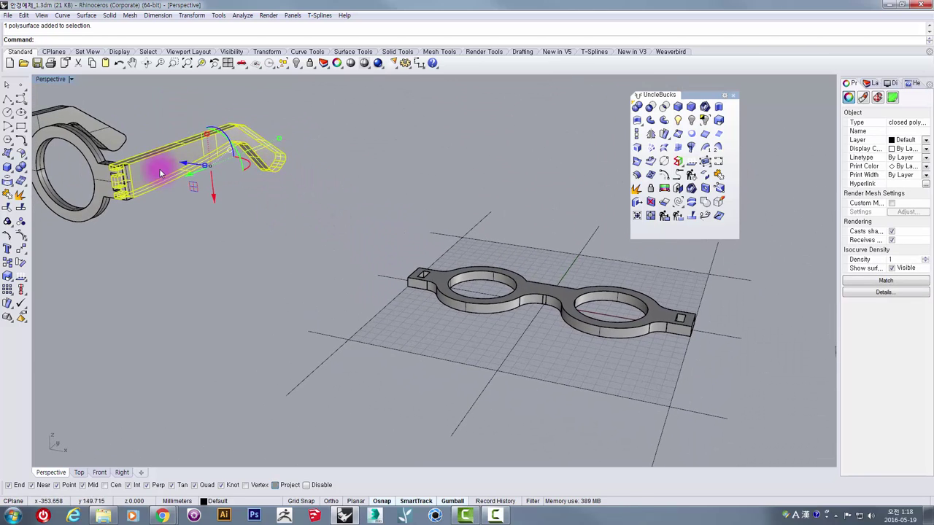
right_click_drag(291, 139, 226, 138)
mouse_move(310, 157)
right_mouse_down()
mouse_move(334, 177)
mouse_move(323, 180)
mouse_move(321, 167)
right_mouse_up()
scroll(316, 175, "down", 6)
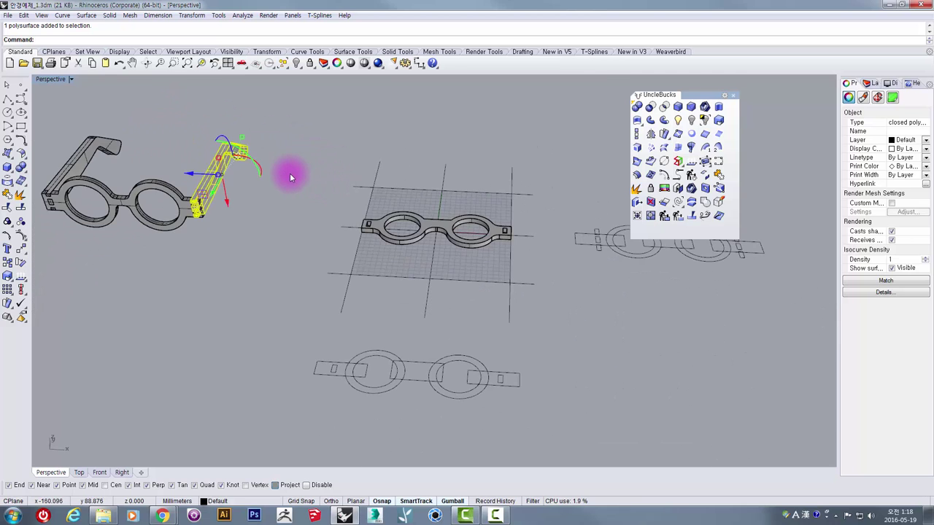
Step: Start a polyline in the Top view beside the front, drawing the temple arm's long straight edge about 102 mm downward
double_click(43, 80)
right_click_drag(100, 124, 216, 146)
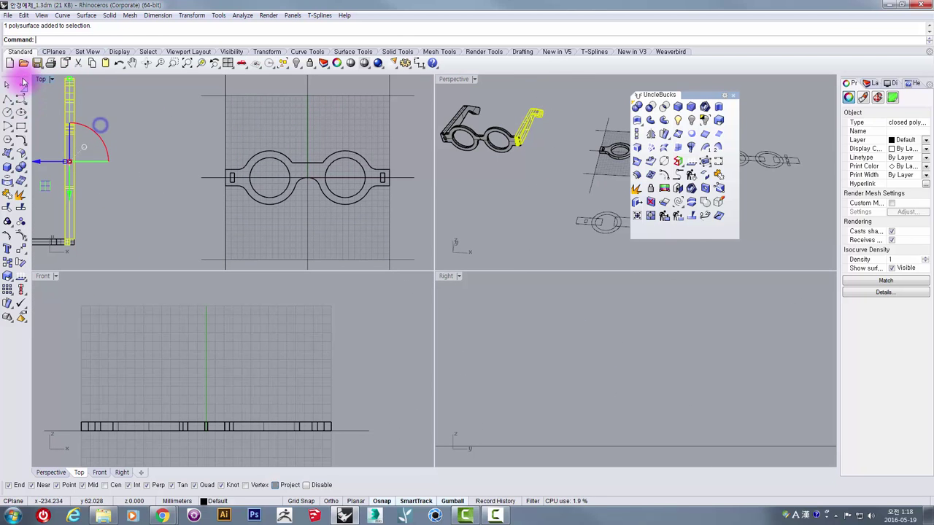
double_click(40, 79)
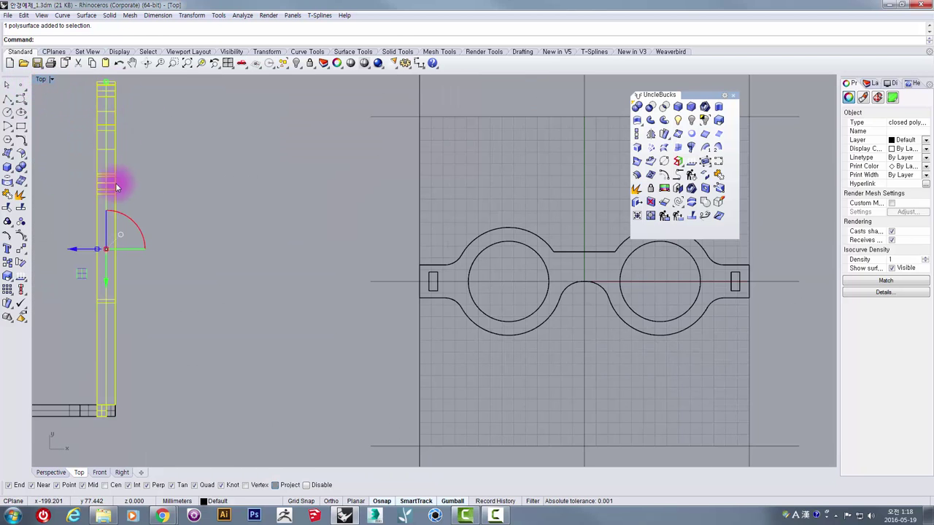
scroll(331, 216, "down", 3)
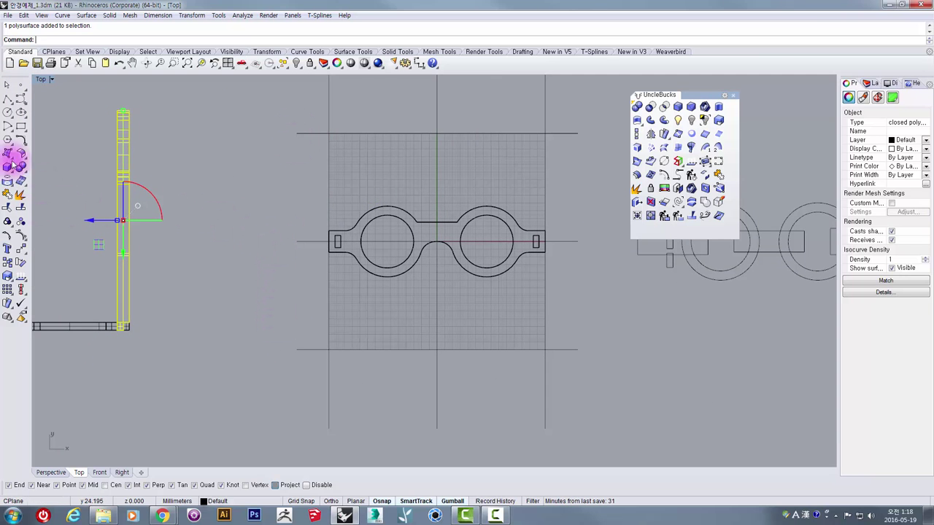
left_click(8, 98)
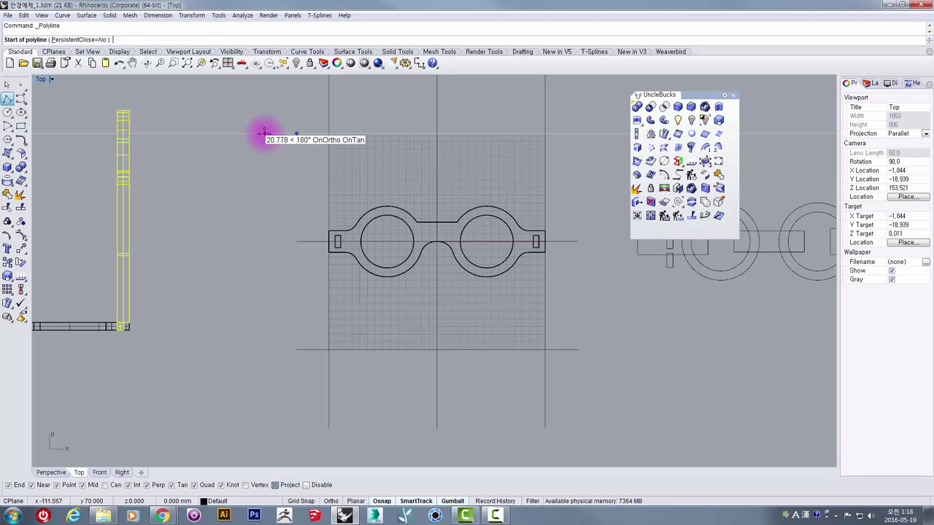
left_click(264, 133)
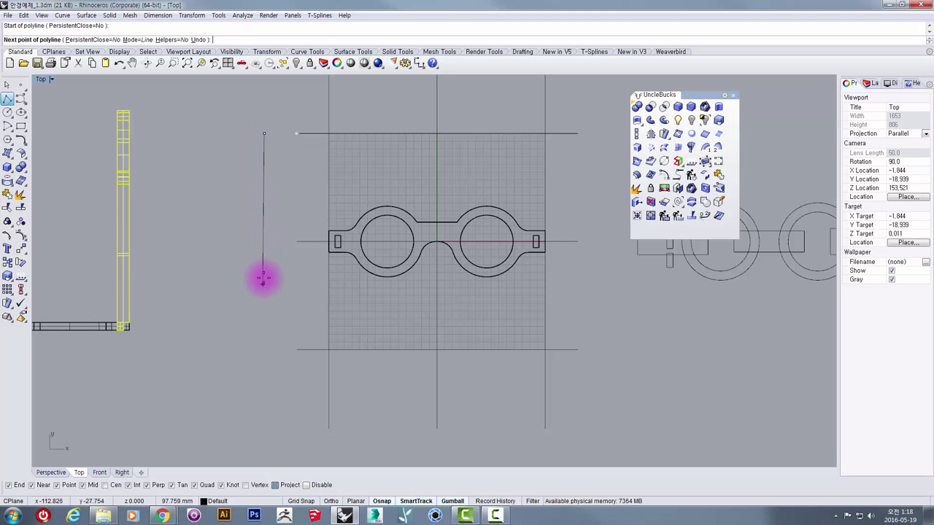
scroll(264, 295, "down", 1)
scroll(266, 295, "up", 2)
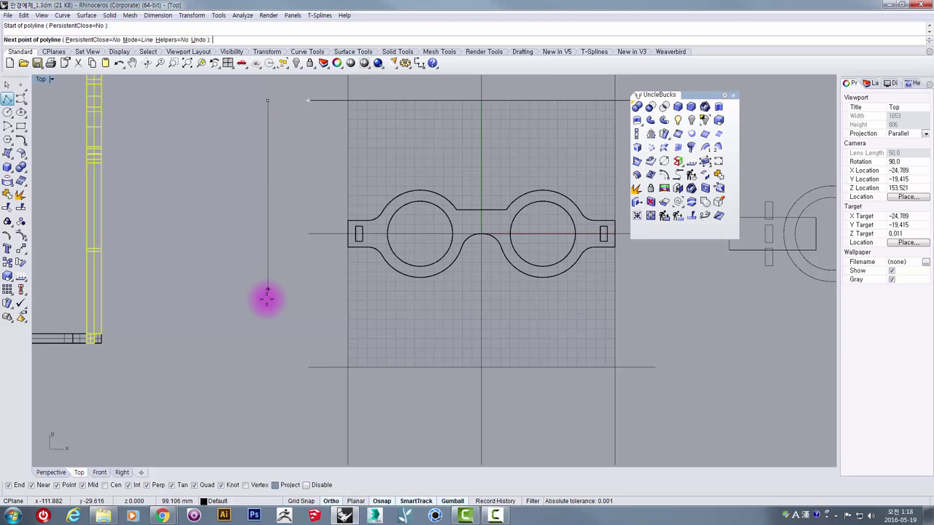
left_click(267, 295)
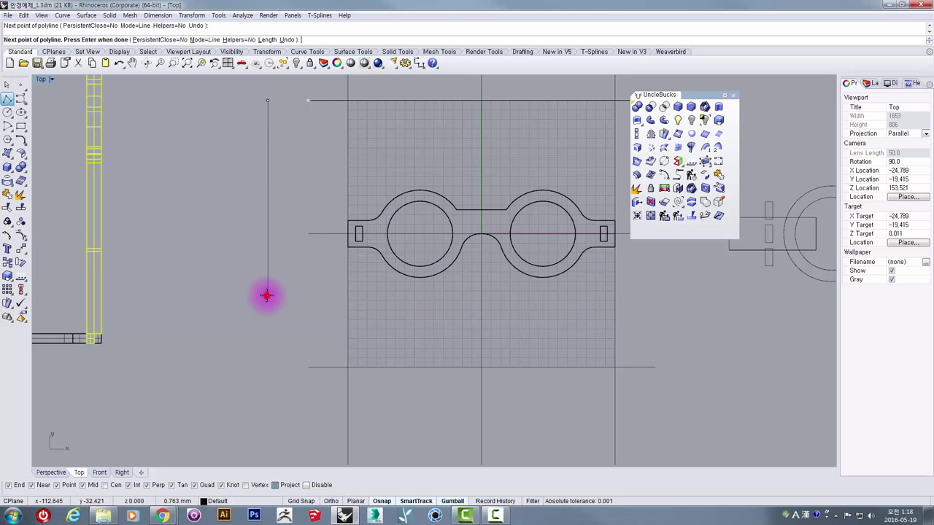
Step: Continue the polyline with a bent ear tip and a parallel outer edge, closing it at the start for an arm about 13 mm wide
left_click(318, 343)
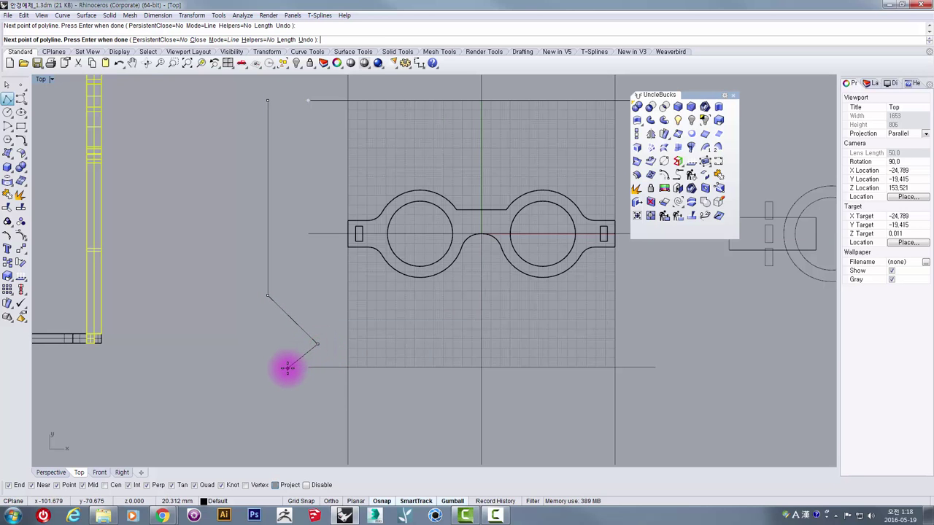
left_click(287, 368)
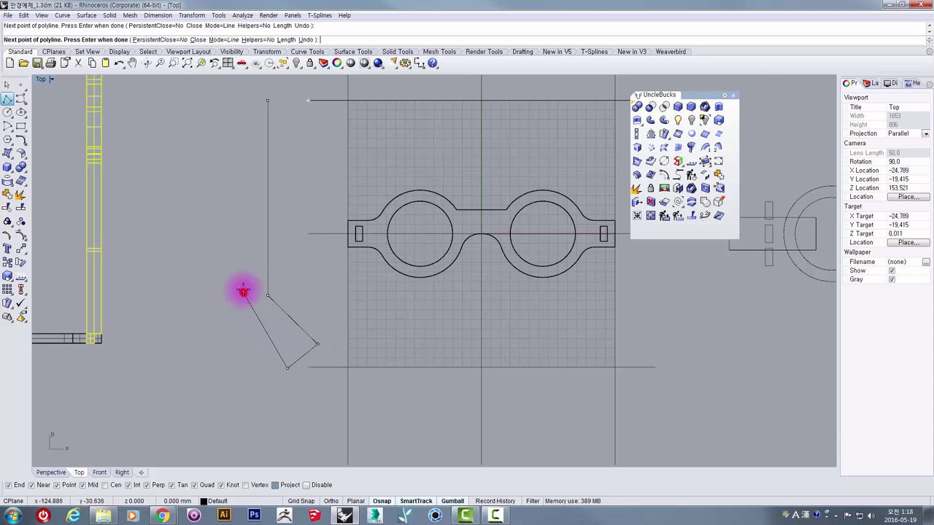
left_click(243, 292)
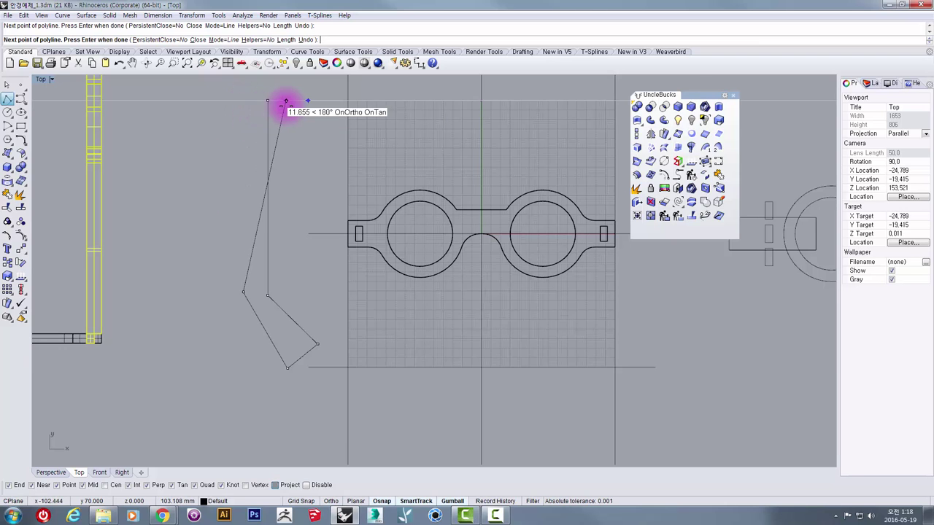
left_click(243, 100)
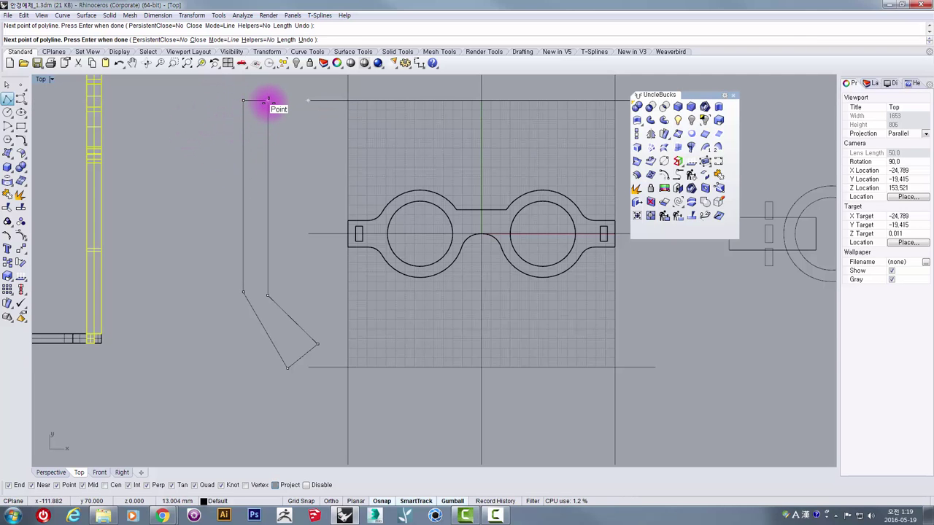
left_click(268, 99)
scroll(292, 198, "down", 4)
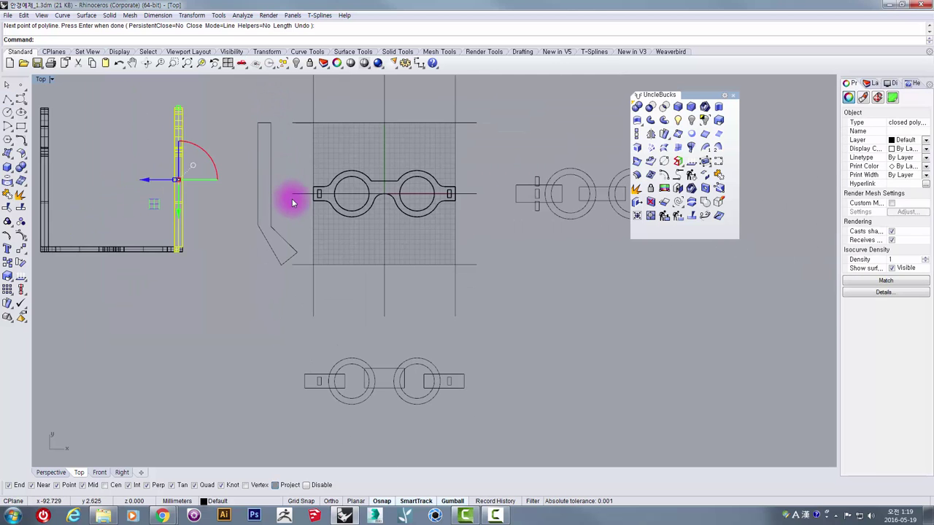
Step: Extrude the closed temple-arm outline as a 5 mm solid in the Perspective view
left_click(244, 240)
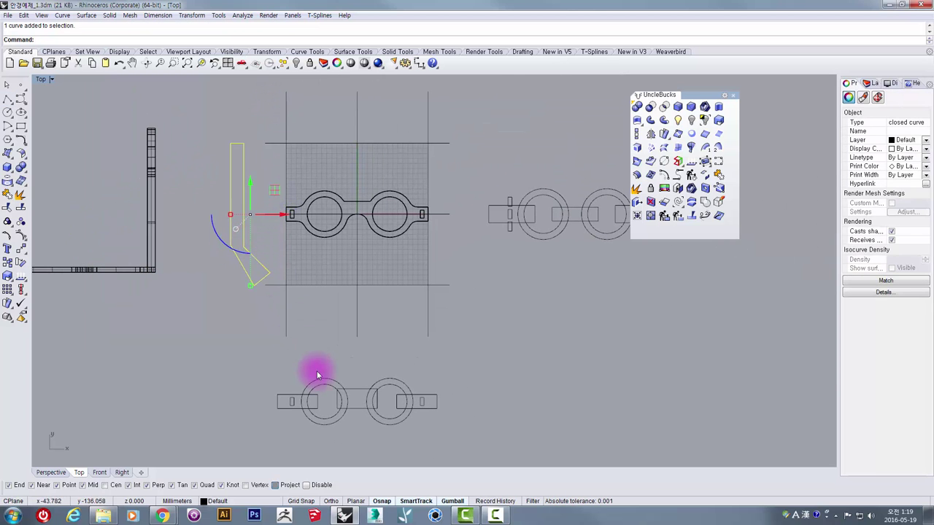
scroll(281, 263, "up", 2)
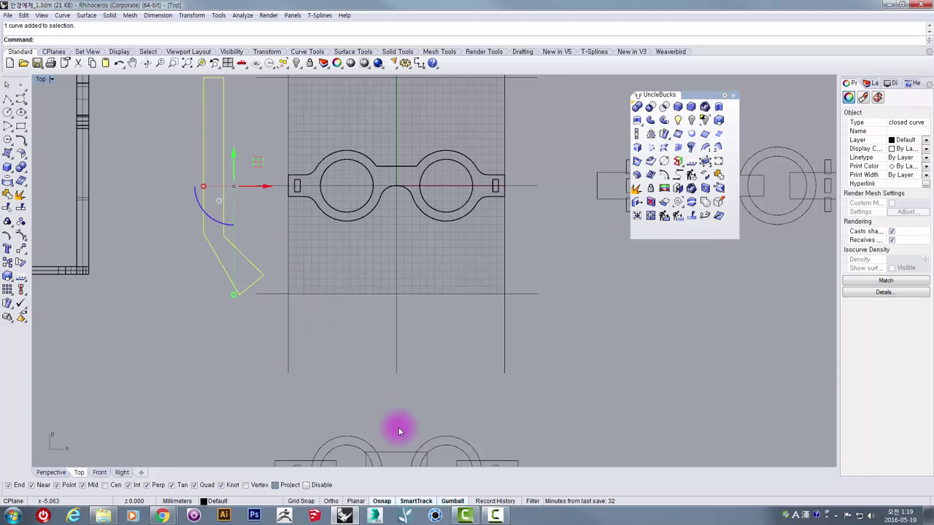
right_click_drag(207, 137, 203, 192)
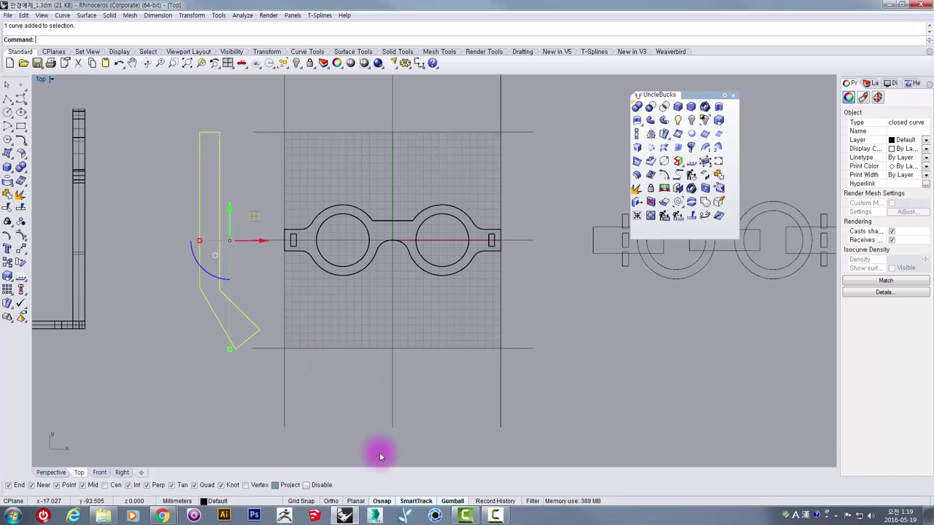
left_click(415, 501)
scroll(206, 145, "down", 5)
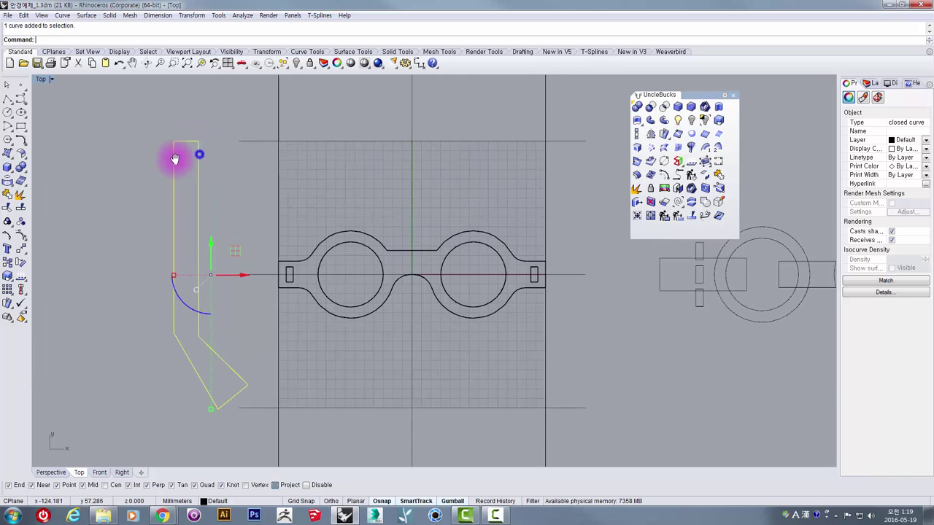
scroll(271, 261, "up", 4)
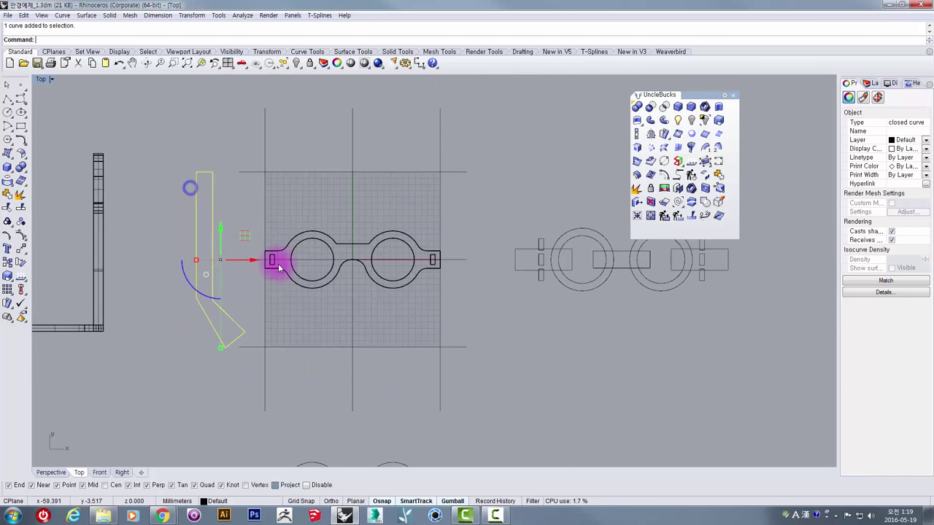
scroll(184, 239, "down", 1)
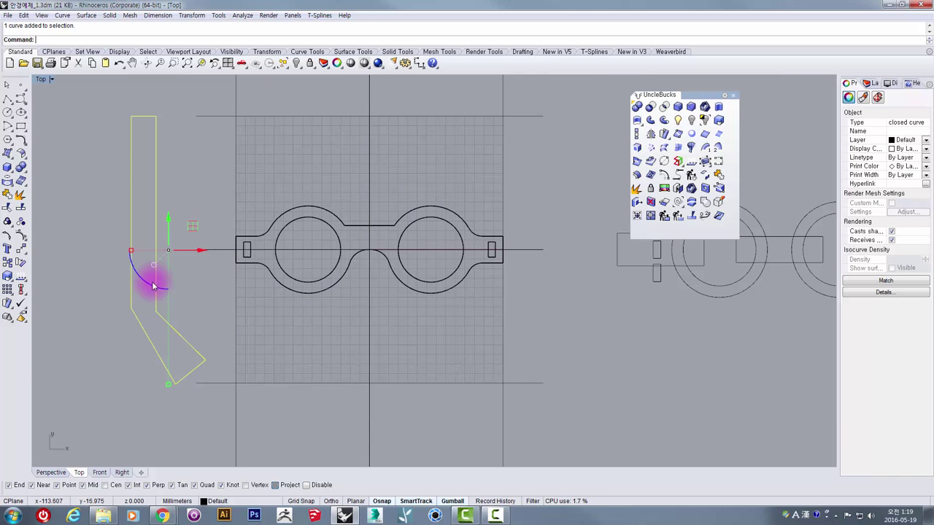
double_click(40, 78)
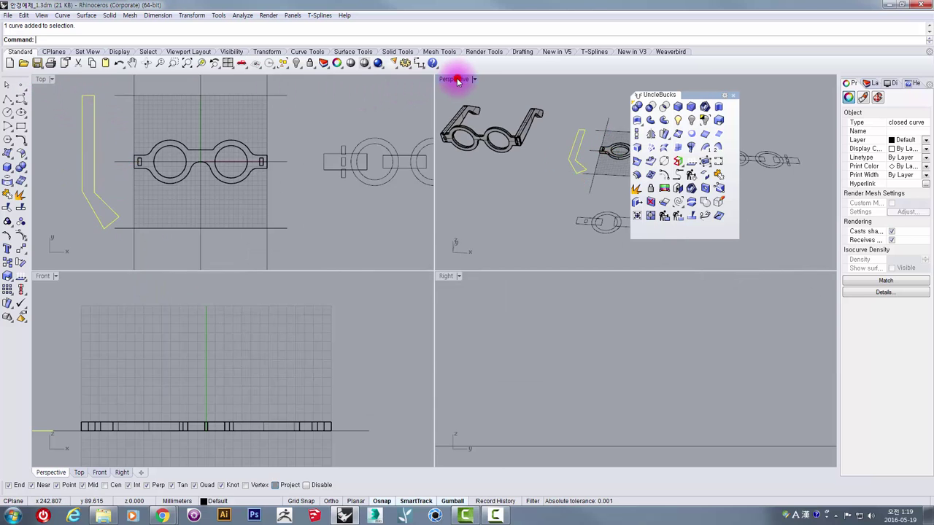
double_click(455, 80)
left_click(719, 108)
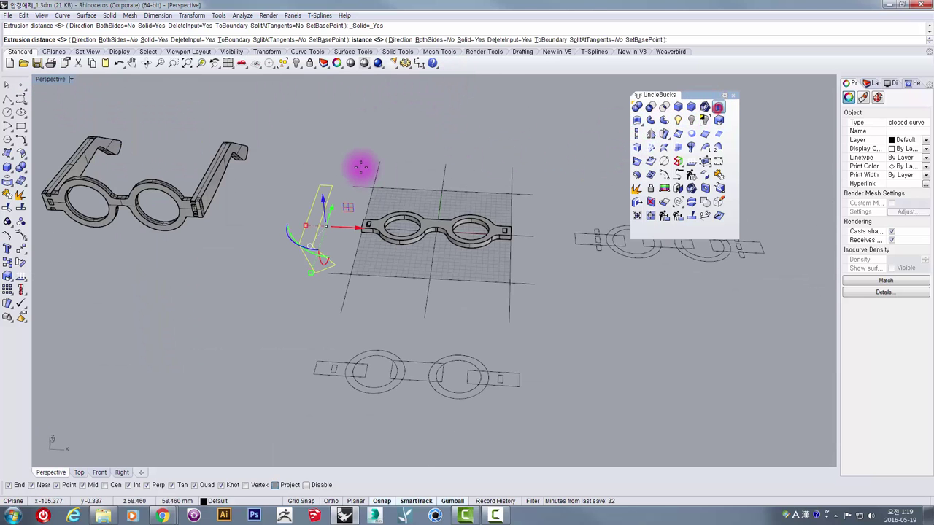
left_click(329, 158)
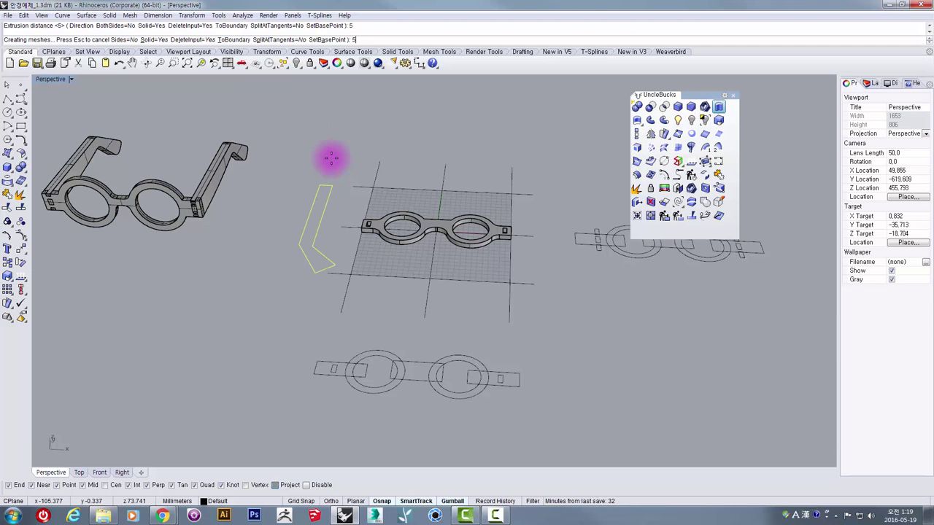
Step: Rotate the extruded temple arm 90° to stand upright, and turn it -90° about its vertical axis
scroll(324, 194, "up", 3)
left_click(297, 217)
right_click_drag(297, 217, 382, 266)
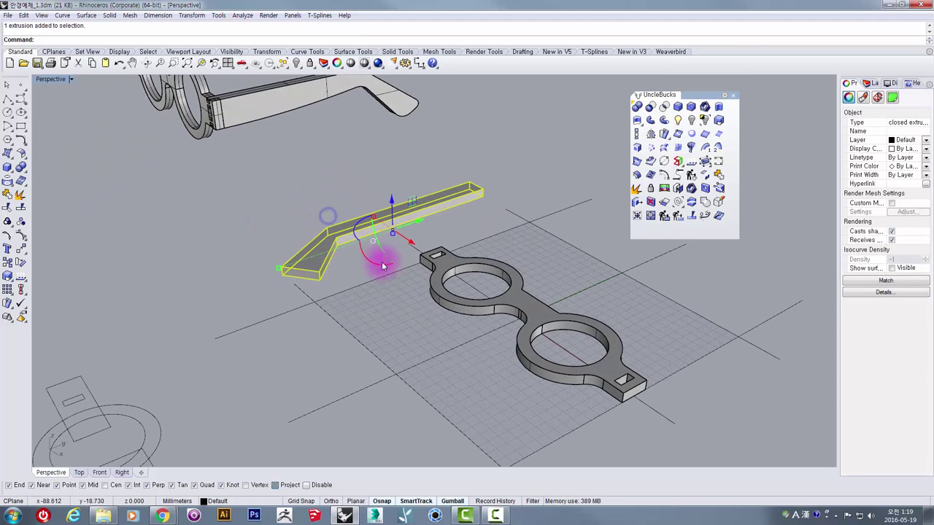
left_click_drag(368, 264, 371, 206)
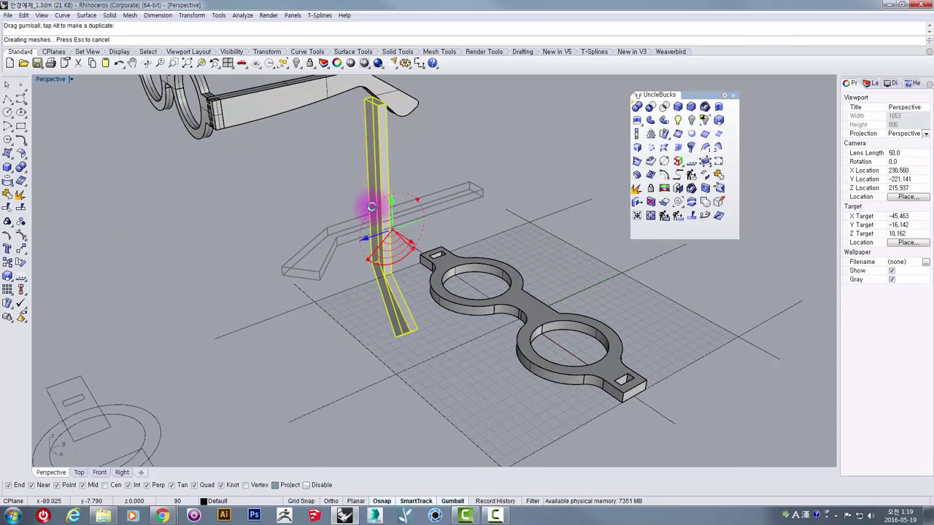
right_click_drag(371, 206, 385, 161)
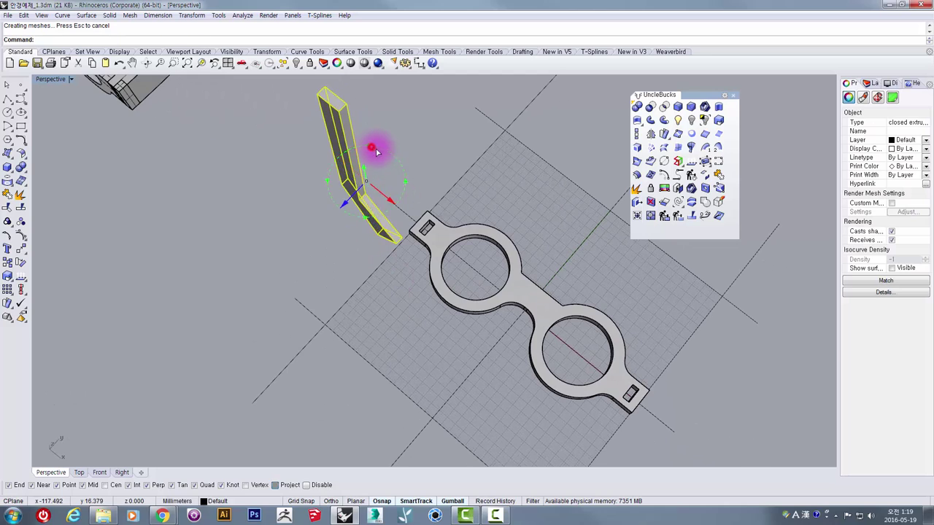
left_click_drag(372, 149, 358, 175)
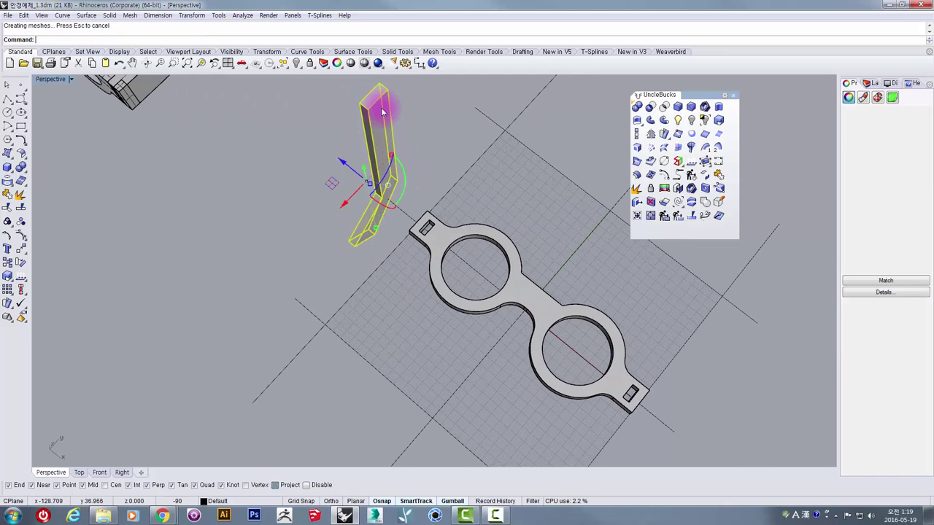
right_click_drag(381, 111, 44, 103)
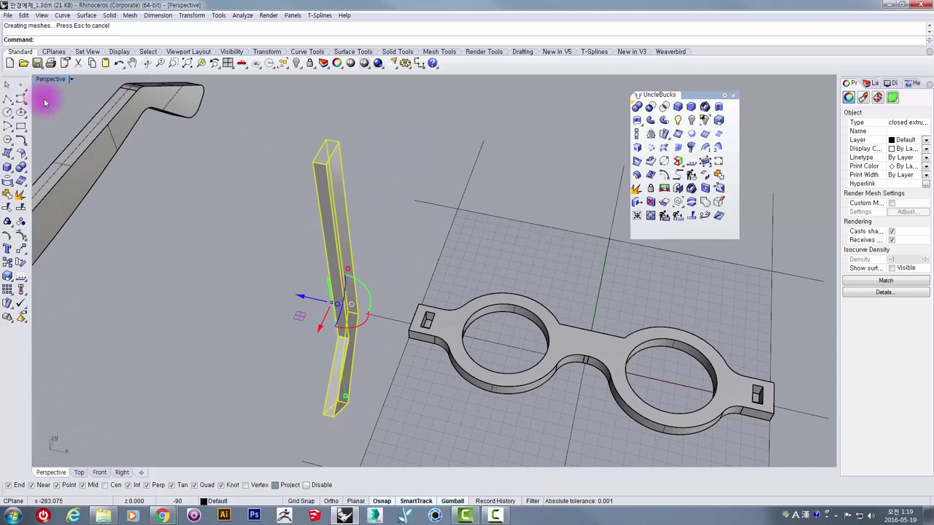
Step: Move the temple arm in the Top view from the midpoint of its upper section's edge to the front's left end
double_click(46, 80)
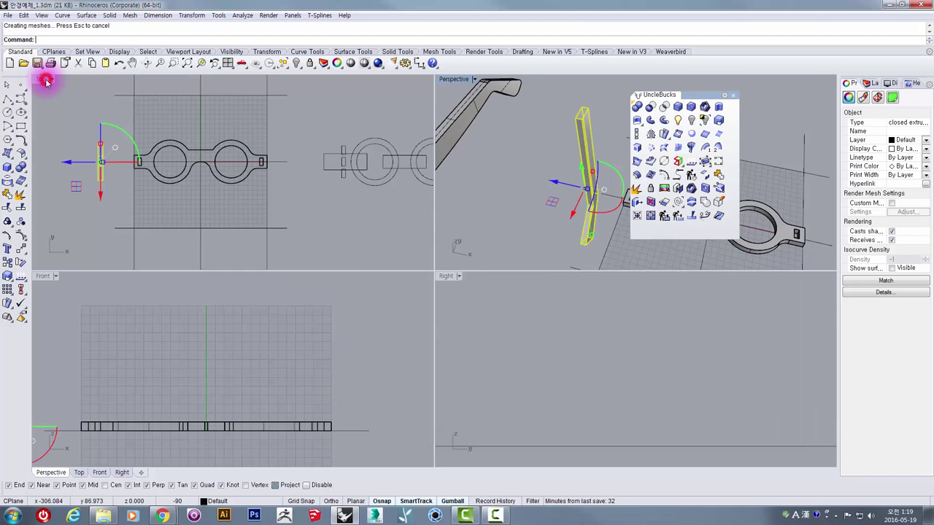
double_click(46, 80)
scroll(121, 160, "up", 4)
right_click_drag(163, 269, 207, 229)
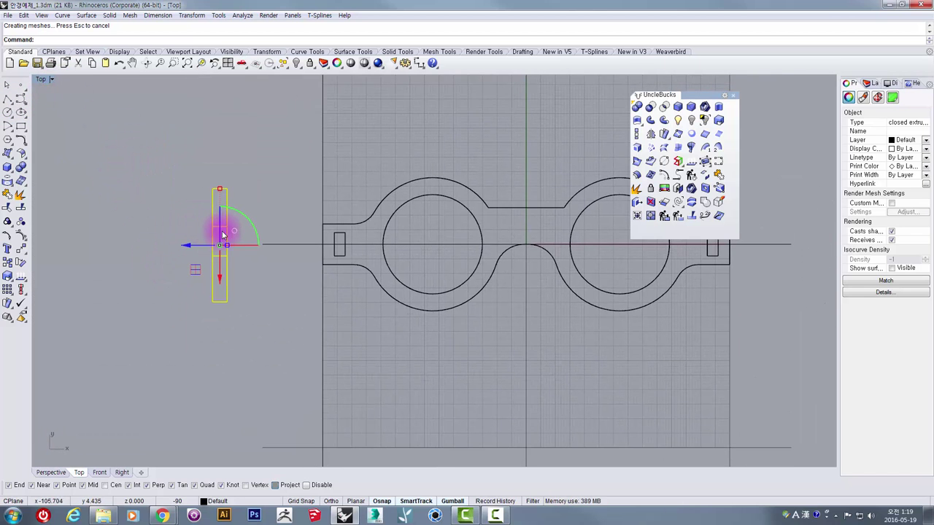
type("m")
key("Return")
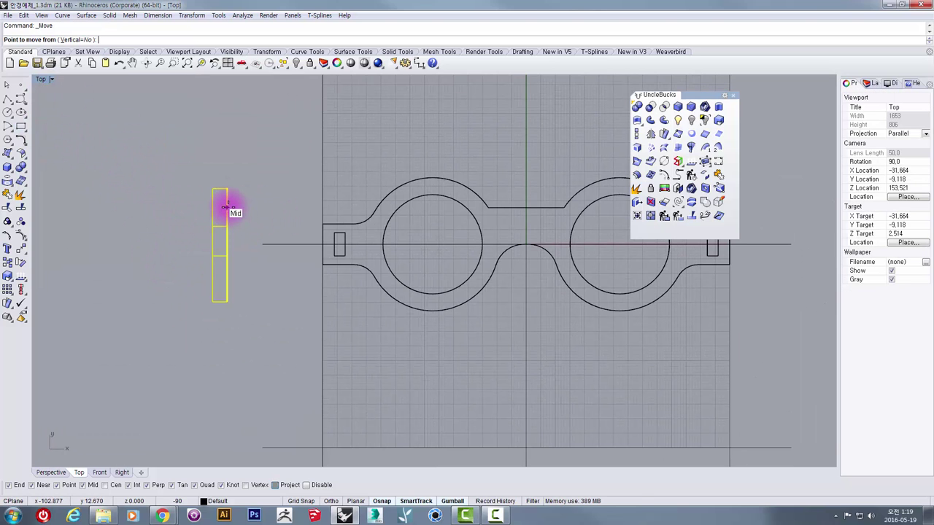
left_click(222, 205)
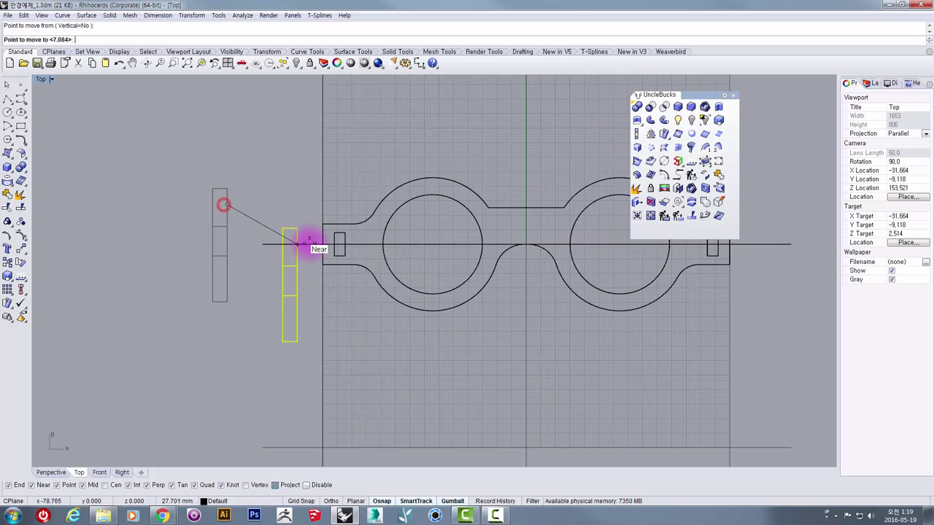
left_click(318, 244)
Step: Lower the temple arm below the front in the Perspective view and shift it sideways under the left hinge slot
double_click(43, 82)
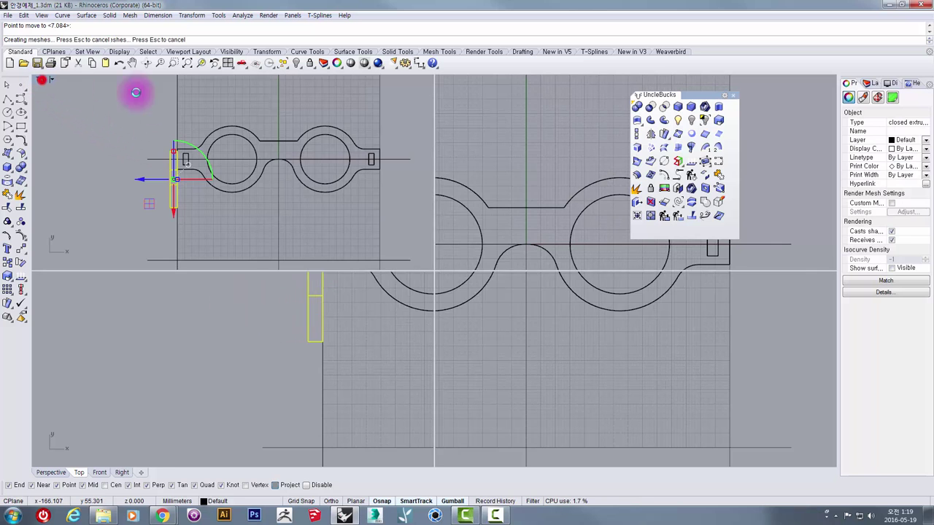
double_click(458, 81)
right_click_drag(471, 216, 377, 263)
left_click_drag(357, 256, 374, 425)
right_click_drag(384, 300, 446, 376)
left_click_drag(347, 382, 362, 393)
scroll(375, 258, "up", 8)
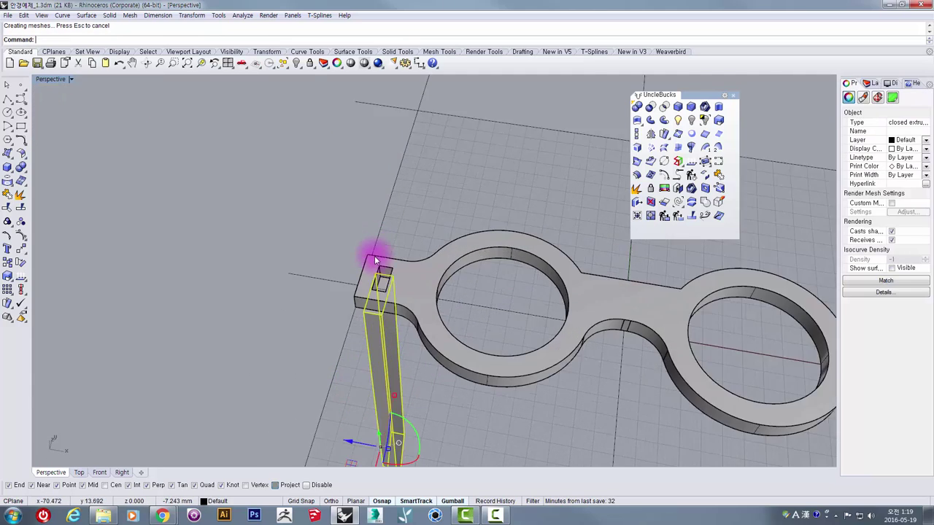
Step: Undo the temple arm's moves, rotations and extrusion, back to the flat closed outline
right_click_drag(382, 321, 478, 204)
right_click_drag(406, 331, 358, 338)
scroll(360, 337, "down", 8)
scroll(366, 335, "down", 2)
key("ctrl+z")
key("ctrl+z")
key("ctrl+z")
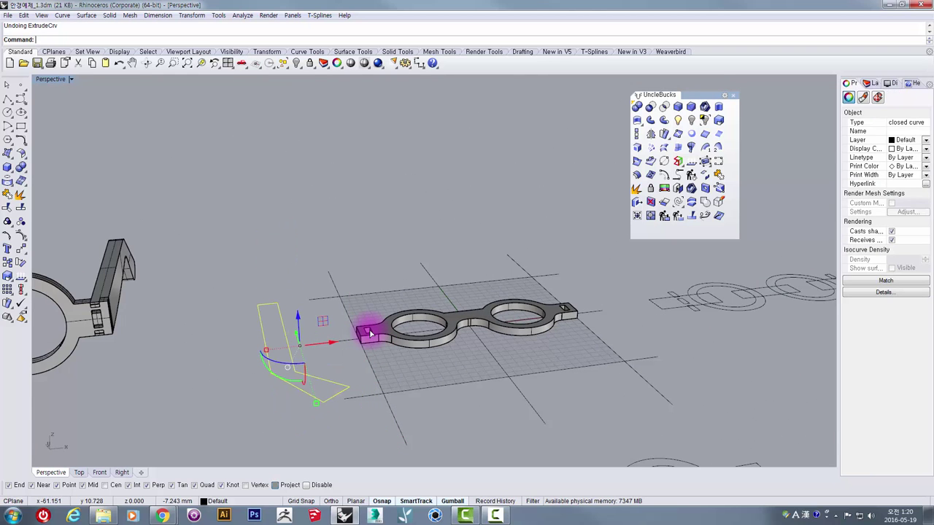
Step: Select the temple-arm outline in the Top view and turn on its edit points
double_click(42, 79)
double_click(41, 79)
right_click_drag(194, 187, 238, 249)
scroll(254, 217, "down", 6)
left_click(264, 204)
left_click(254, 207)
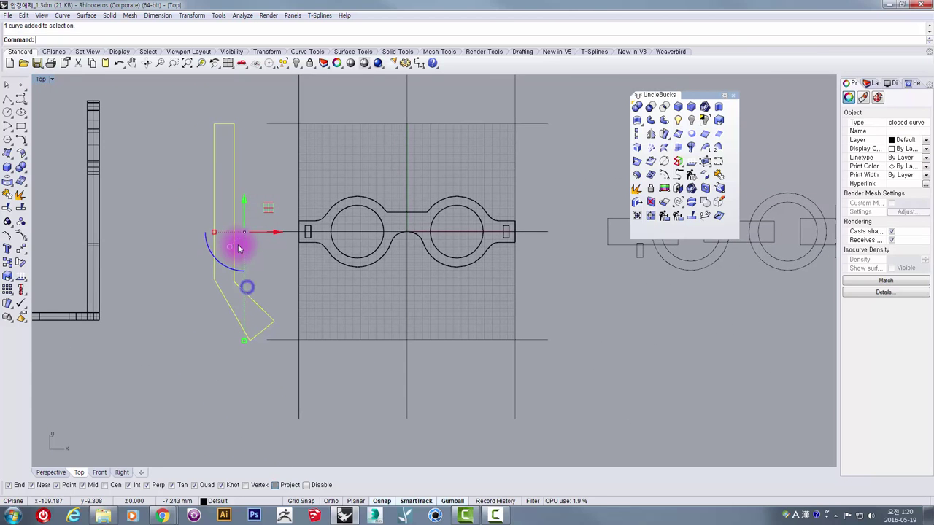
left_click(6, 237)
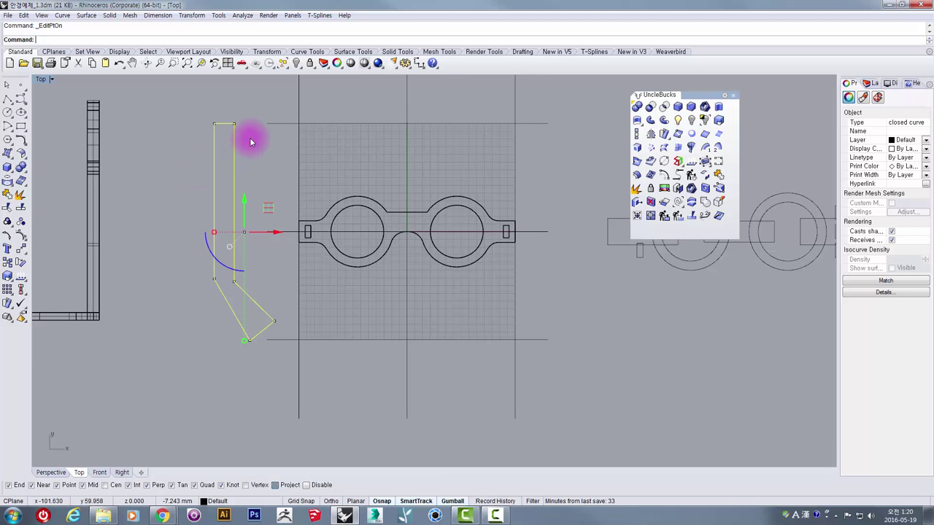
Step: Move the two edit points of the temple arm's inner long edge horizontally onto its outer long edge in the Top view
scroll(250, 139, "up", 1)
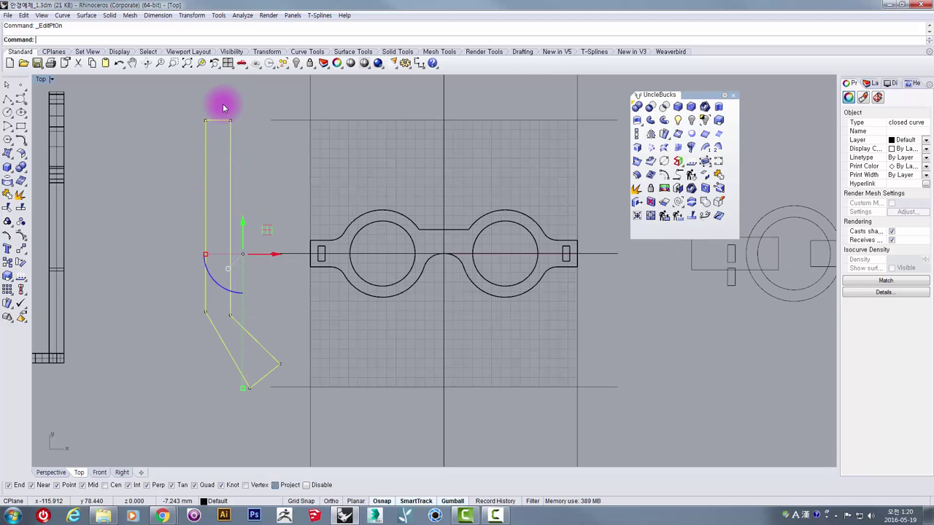
scroll(223, 133, "up", 1)
scroll(222, 132, "down", 1)
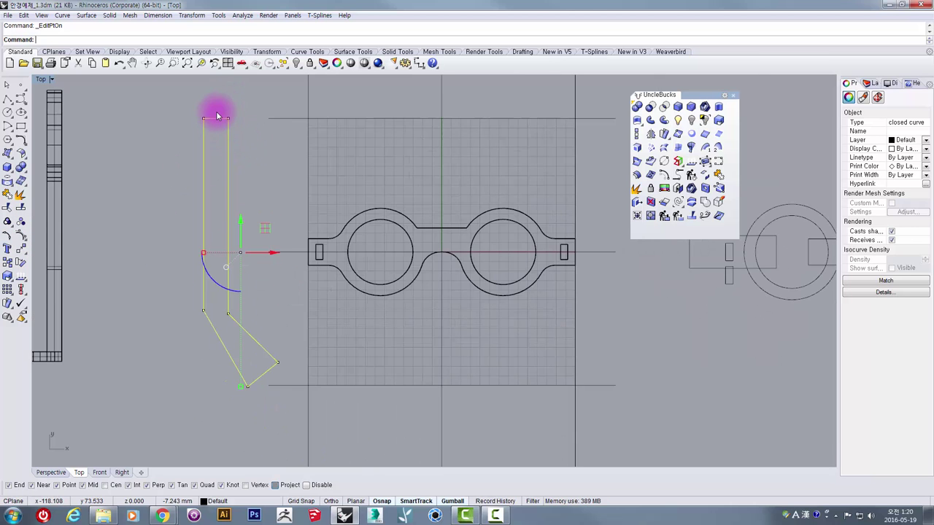
left_click(220, 106)
left_click_drag(244, 329, 242, 331)
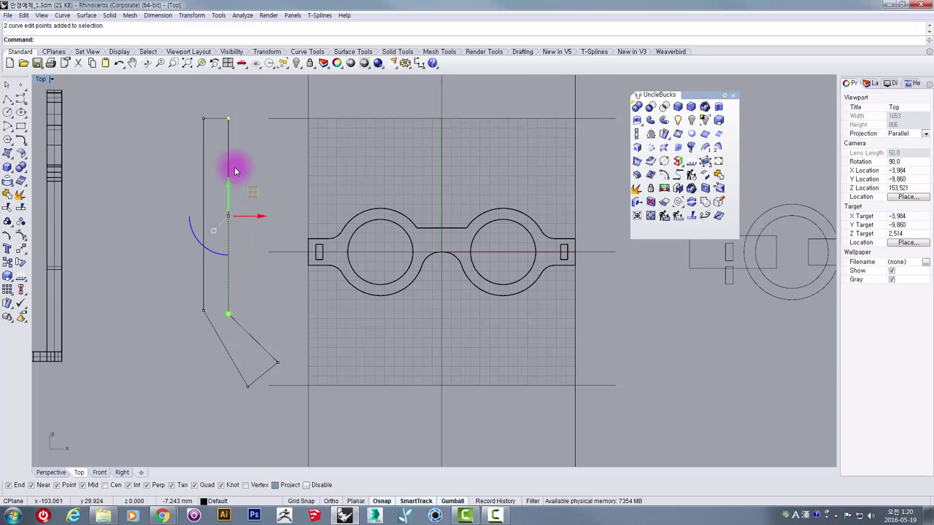
scroll(222, 125, "up", 8)
right_click_drag(229, 123, 237, 157)
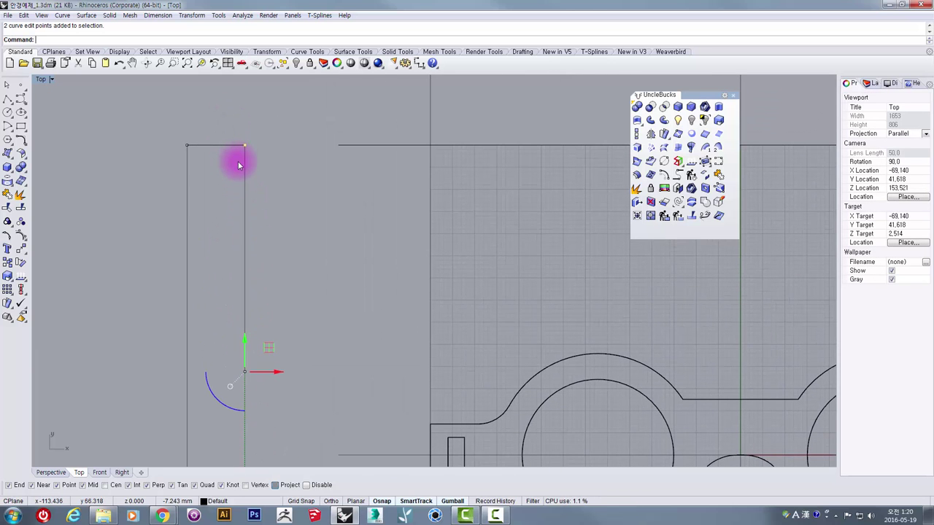
left_click(21, 249)
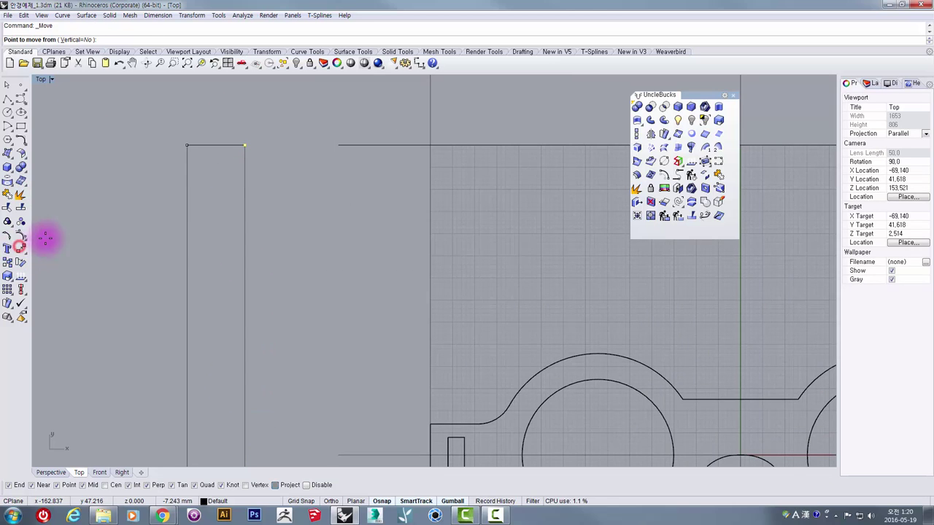
left_click(245, 194)
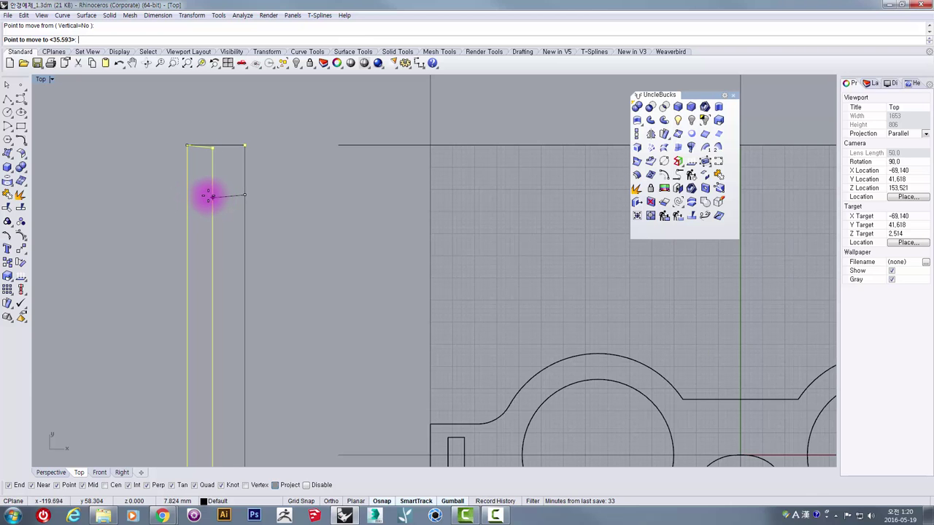
left_click(194, 196)
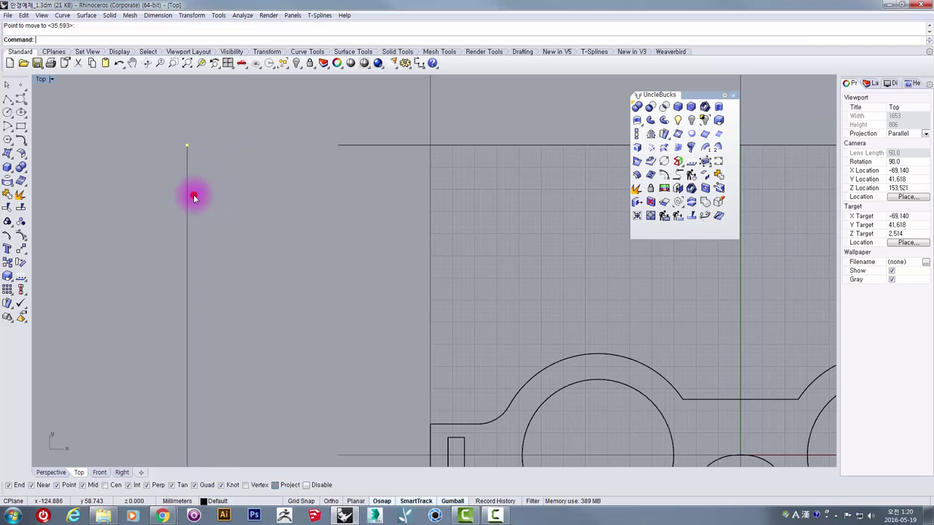
Step: Shift the two selected edit points 14 mm back toward the front along X, giving the temple arm a 14 mm width
scroll(193, 194, "down", 5)
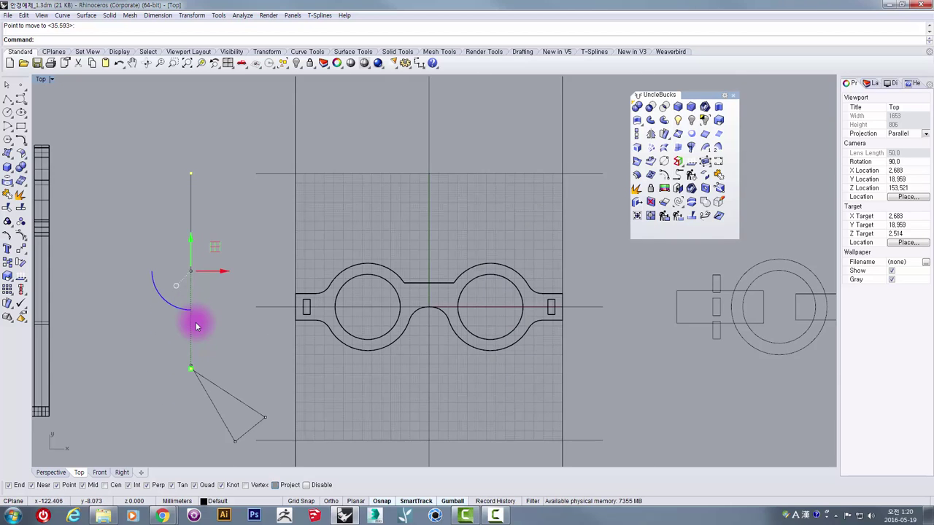
left_click(209, 275)
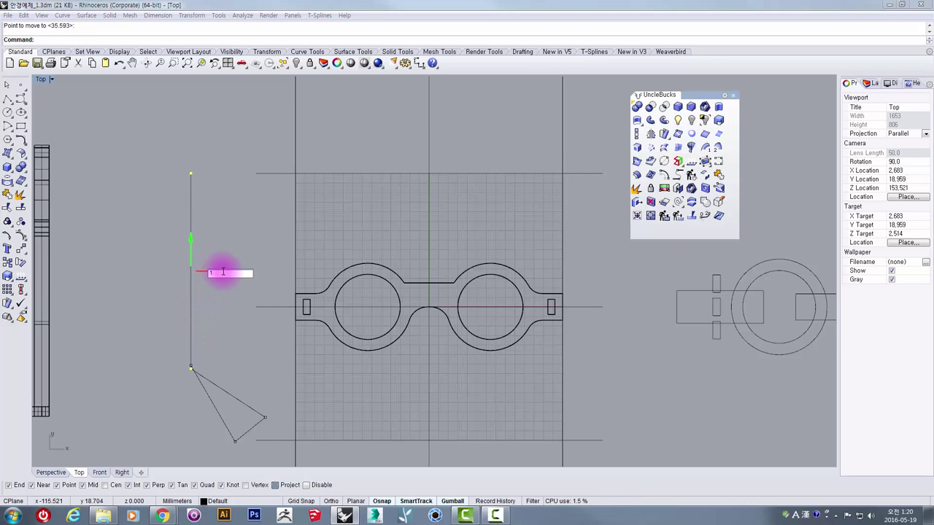
key("Return")
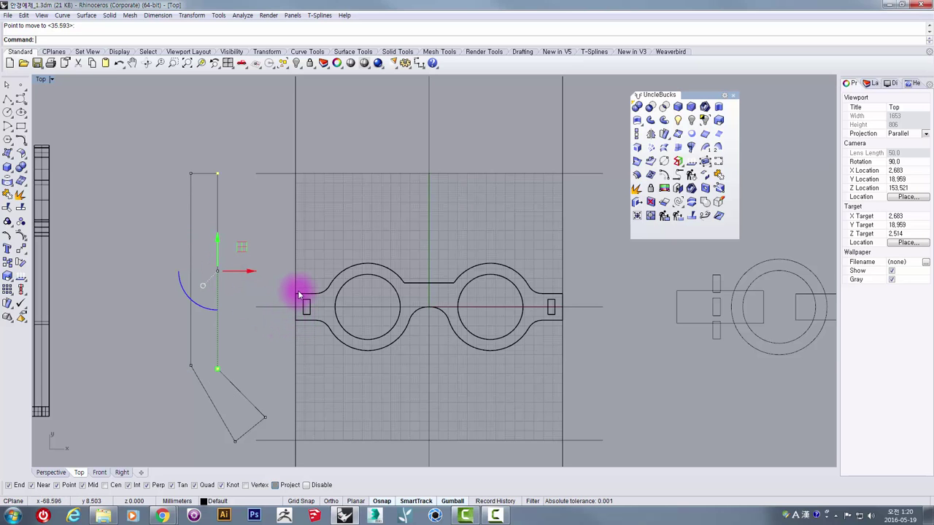
Step: Examine the front's left hinge slot and end tab against the temple arm's upper end in the Top view
scroll(297, 291, "up", 5)
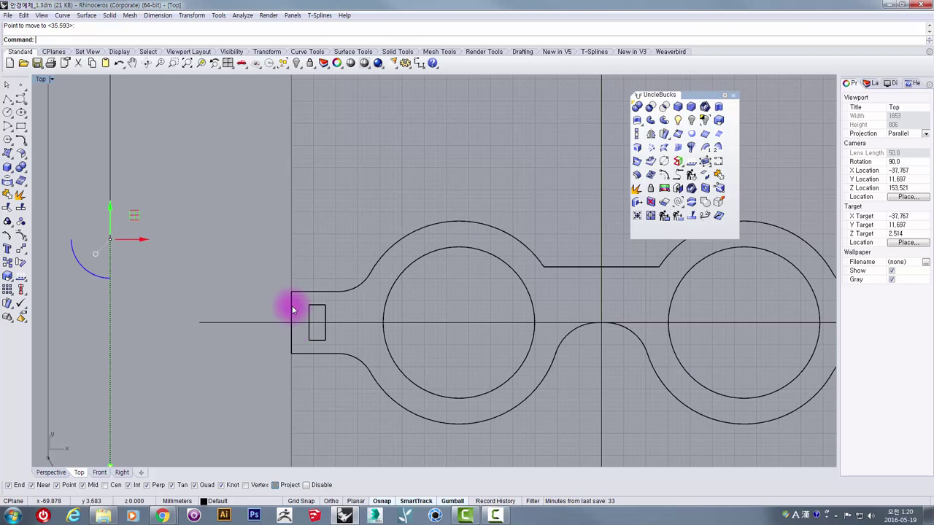
scroll(292, 309, "down", 4)
right_click_drag(181, 241, 237, 274)
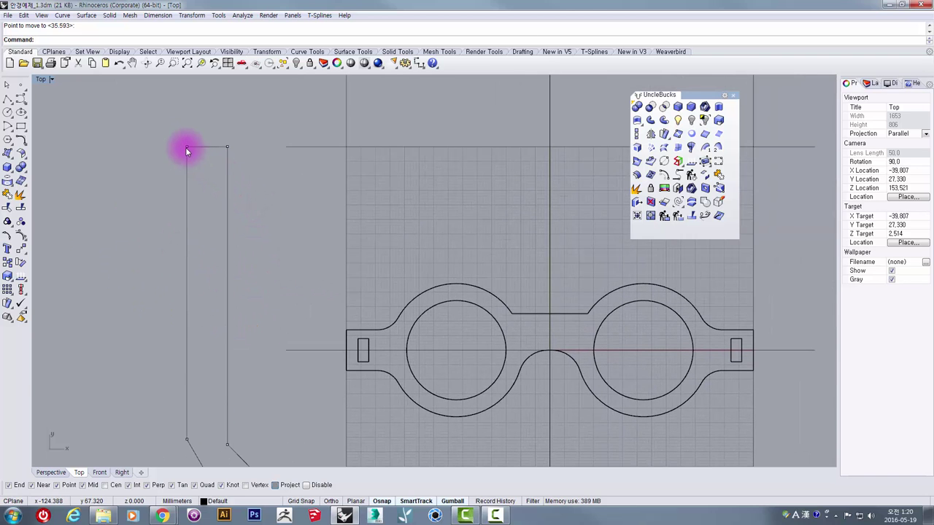
scroll(221, 147, "down", 3)
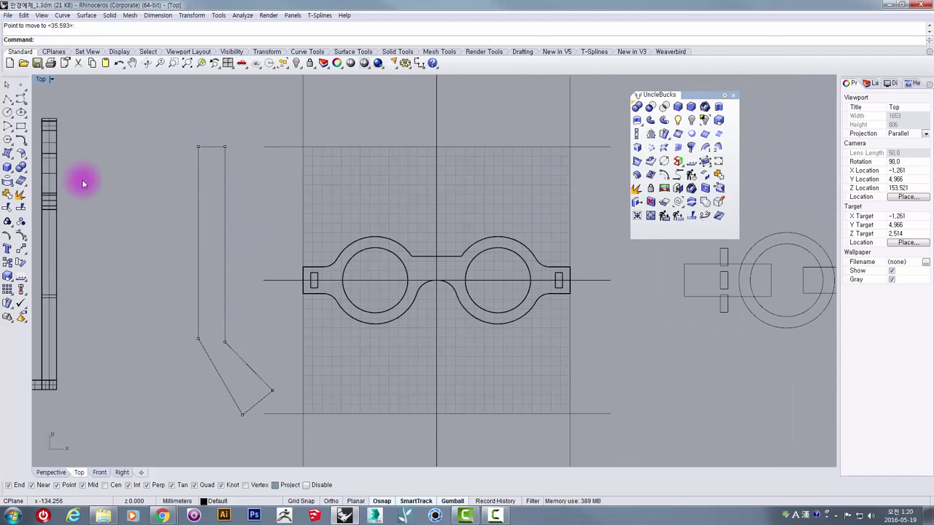
scroll(314, 281, "up", 4)
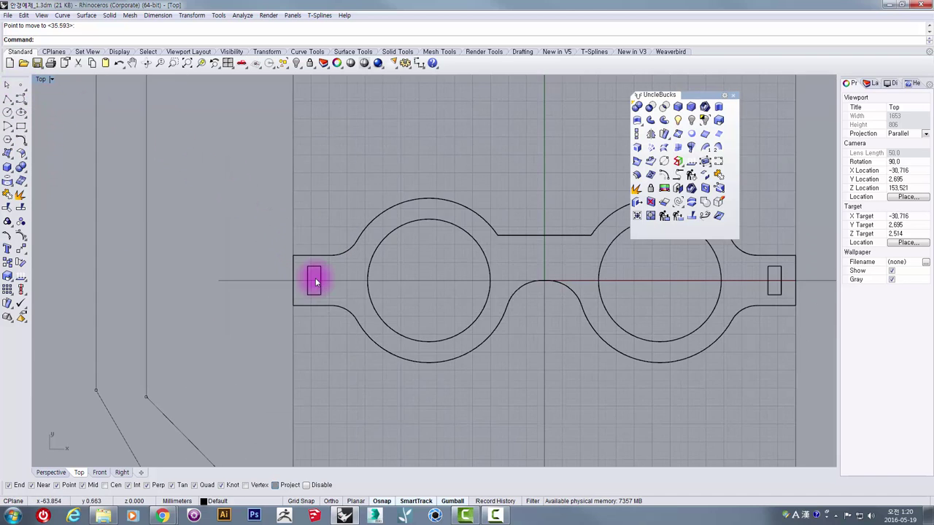
scroll(315, 281, "up", 2)
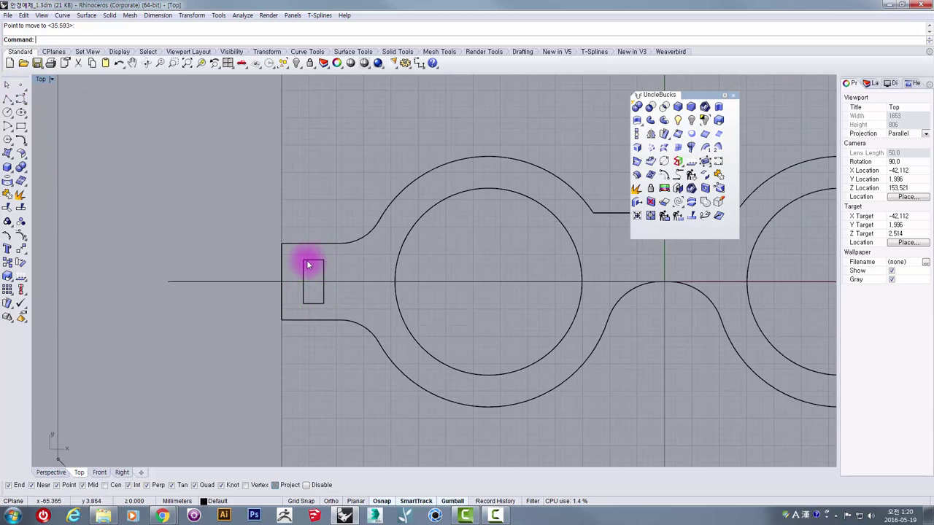
scroll(307, 277, "down", 3)
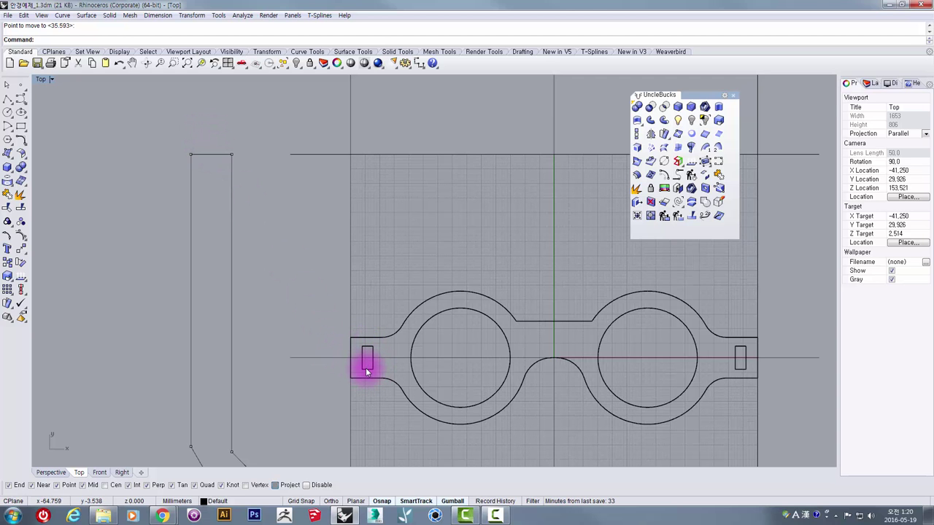
scroll(365, 357, "up", 1)
scroll(365, 357, "down", 3)
mouse_move(314, 306)
right_mouse_down()
mouse_move(311, 347)
mouse_move(305, 310)
right_mouse_up()
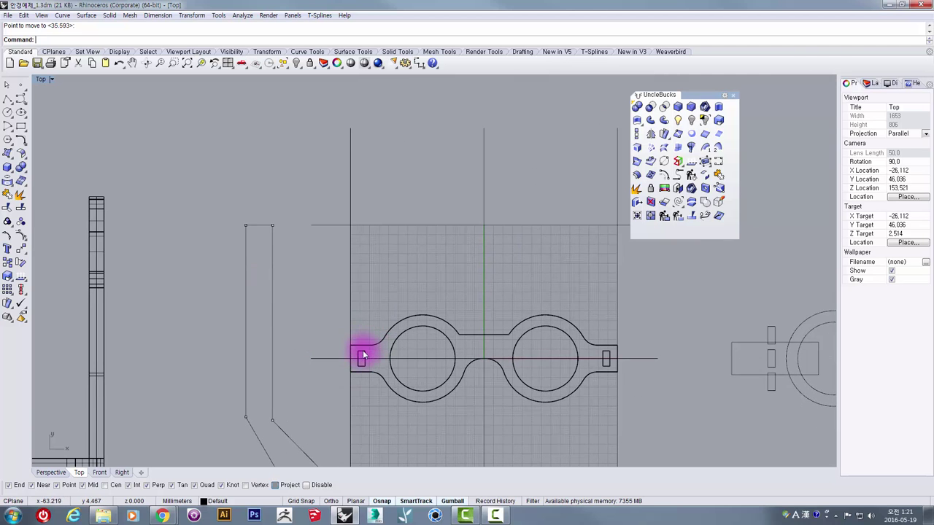
Step: Trace the front's left hinge slot with a rectangle drawn between its opposite corners, and select that rectangle
scroll(363, 350, "up", 3)
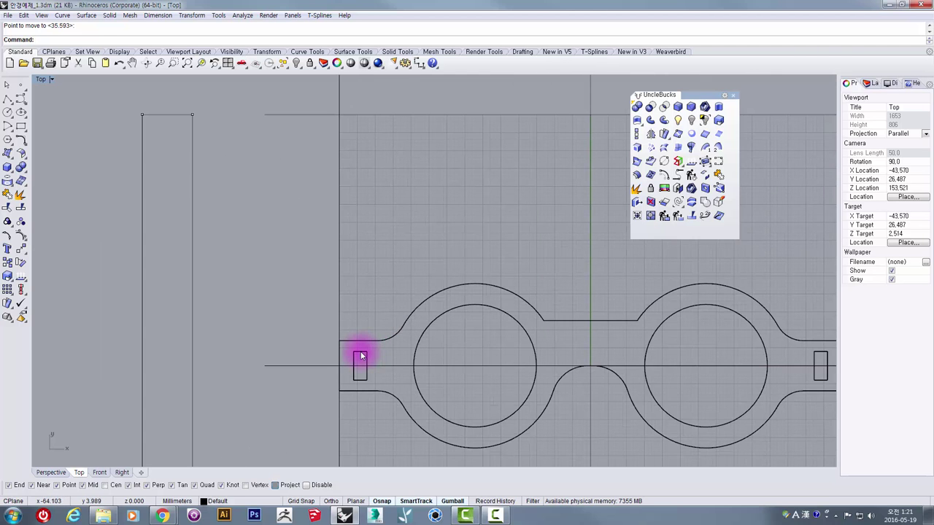
left_click(21, 127)
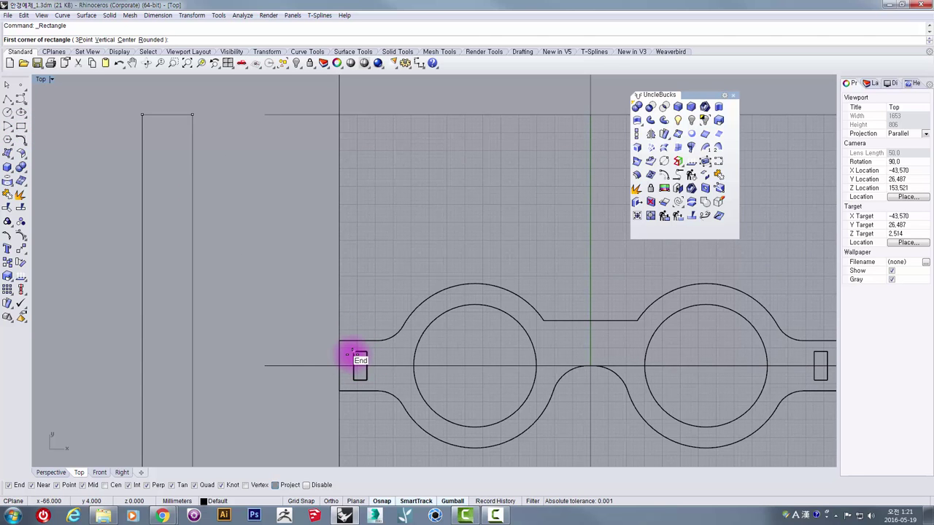
left_click(353, 353)
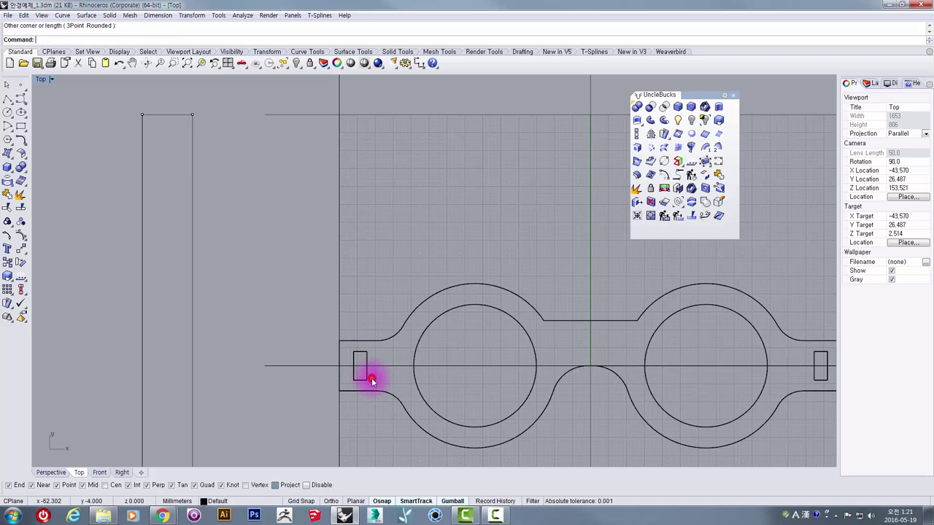
left_click(378, 397)
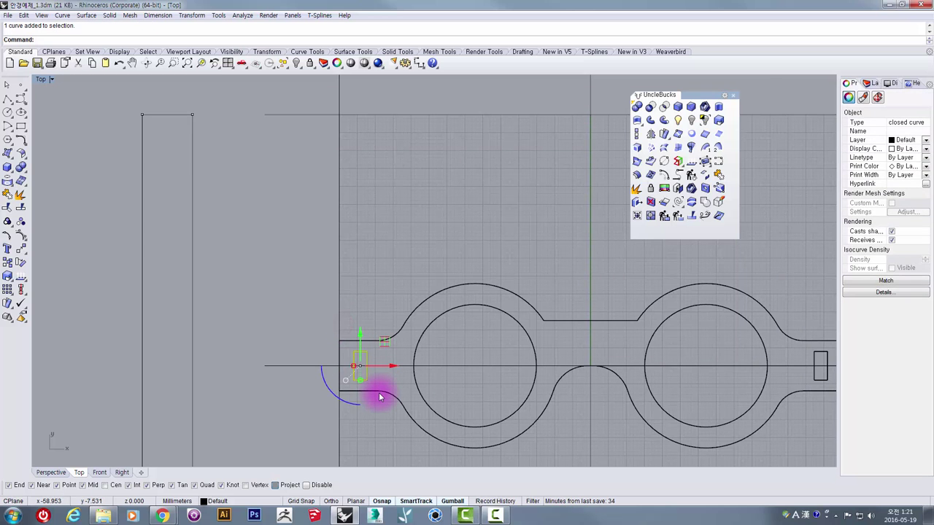
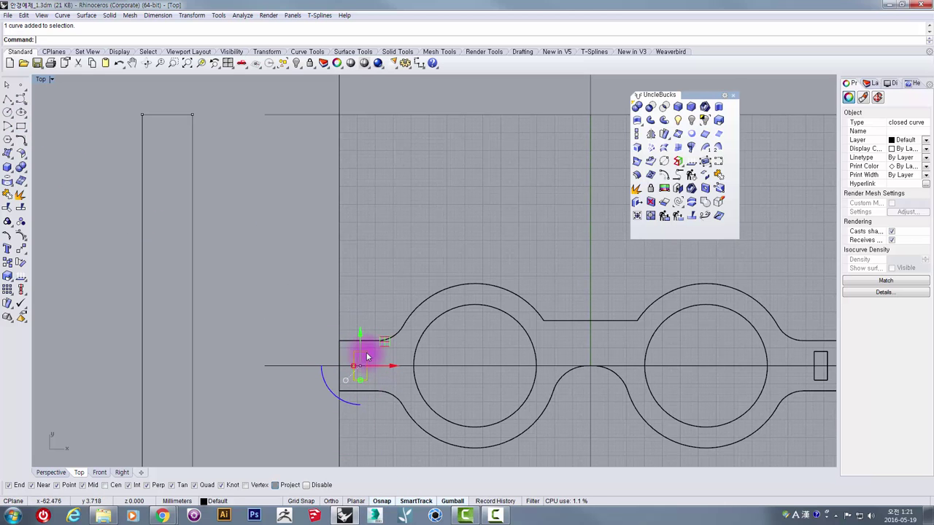
Step: Duplicate the slot rectangle beside the temple arm's upper end and rotate the copy 90 degrees so it lies horizontally
left_click_drag(311, 306, 393, 423)
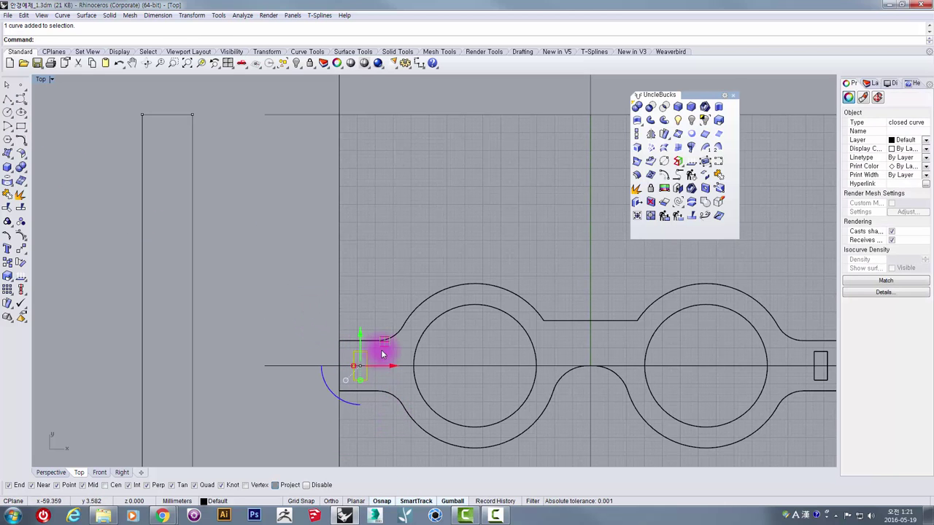
key("alt")
left_click_drag(386, 345, 259, 123)
right_click_drag(241, 152, 312, 263)
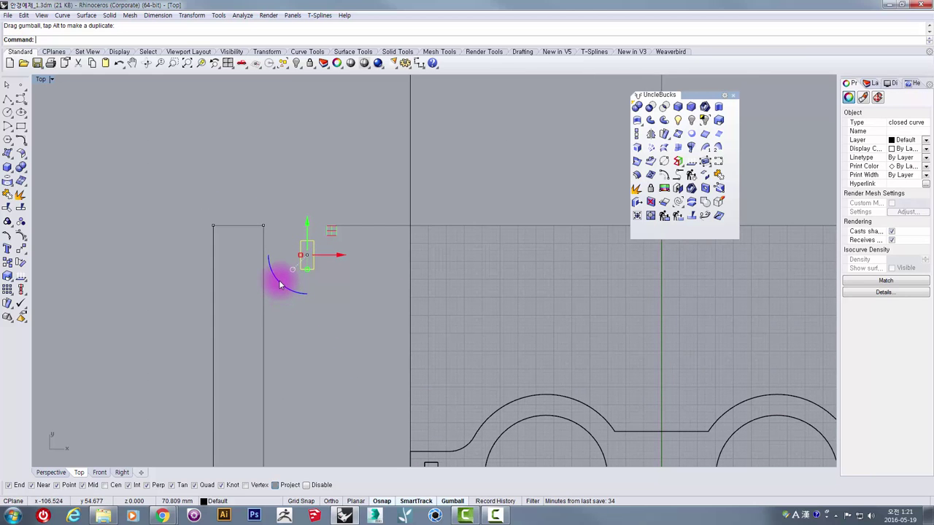
left_click_drag(279, 286, 365, 294)
left_click(319, 354)
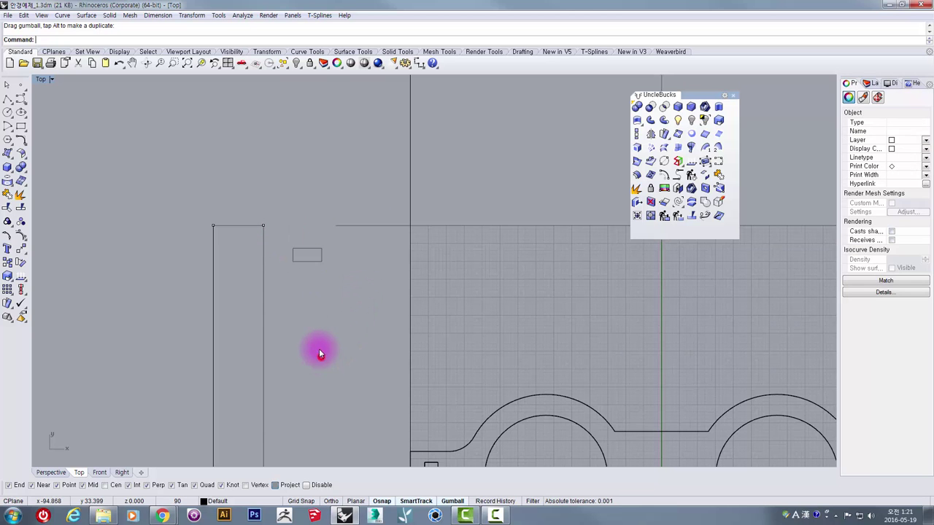
Step: Move the rotated rectangle from its lower edge's midpoint to the midpoint of the temple arm's top edge
right_click_drag(302, 281, 361, 283)
left_click_drag(338, 235, 340, 238)
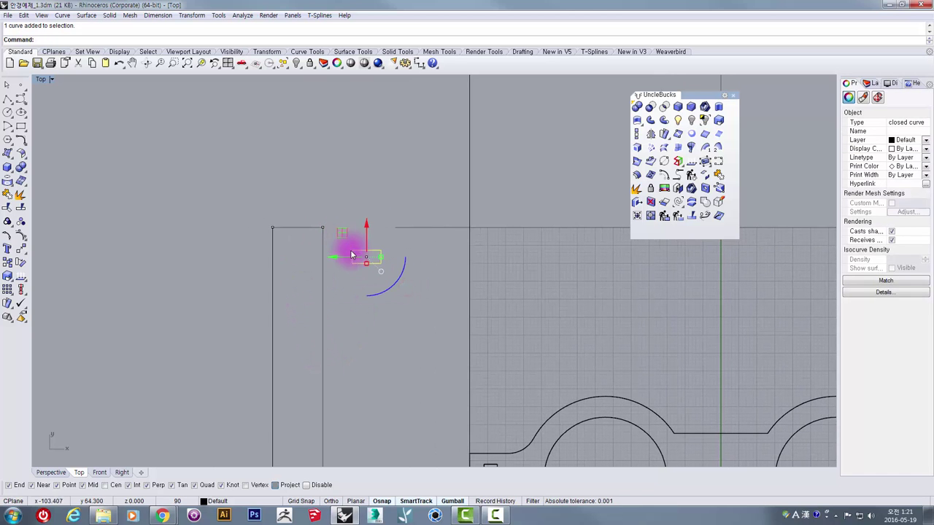
left_click(21, 250)
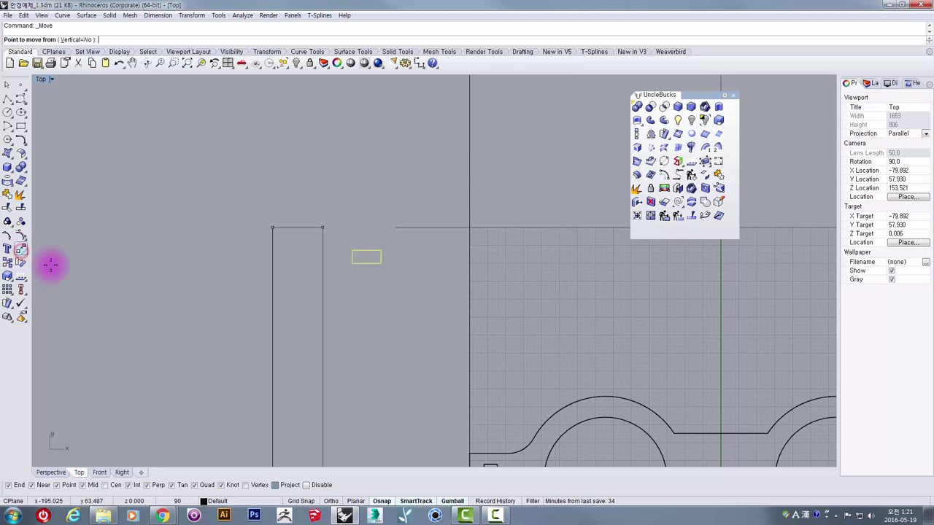
left_click(366, 263)
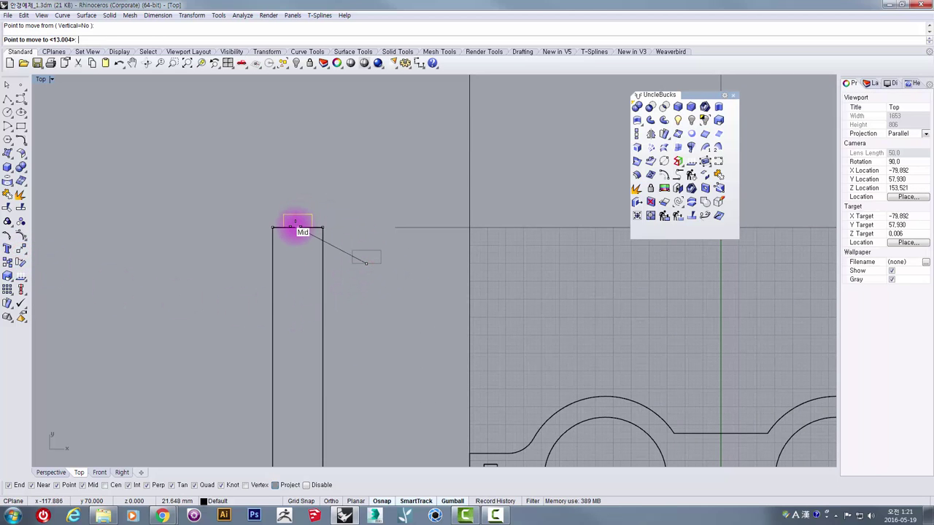
left_click(295, 227)
Step: Examine the rectangle on the temple arm's end and compare it with the front's left hinge slot in the Perspective view
scroll(350, 254, "down", 3)
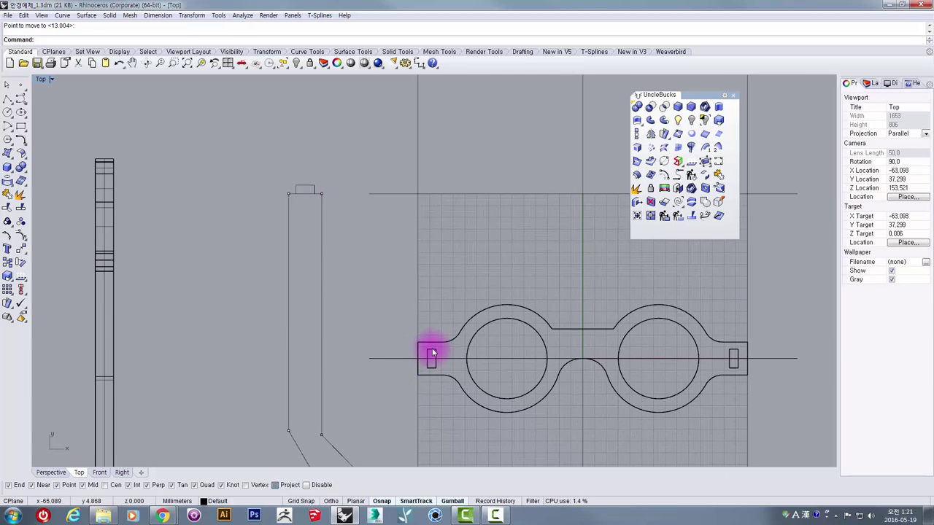
scroll(307, 185, "up", 3)
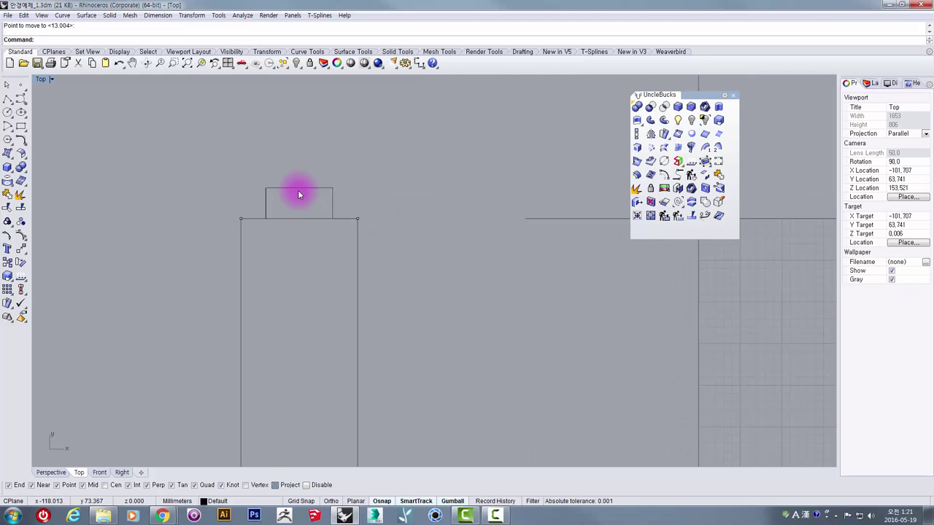
left_click(299, 193)
scroll(299, 195, "down", 4)
right_click_drag(432, 374, 381, 333)
scroll(483, 413, "down", 4)
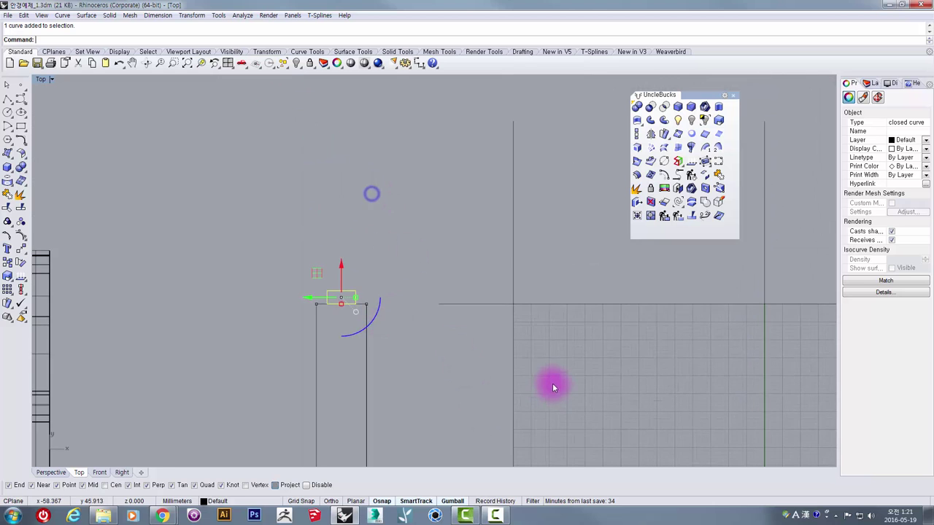
scroll(552, 384, "down", 6)
right_click_drag(604, 417, 562, 317)
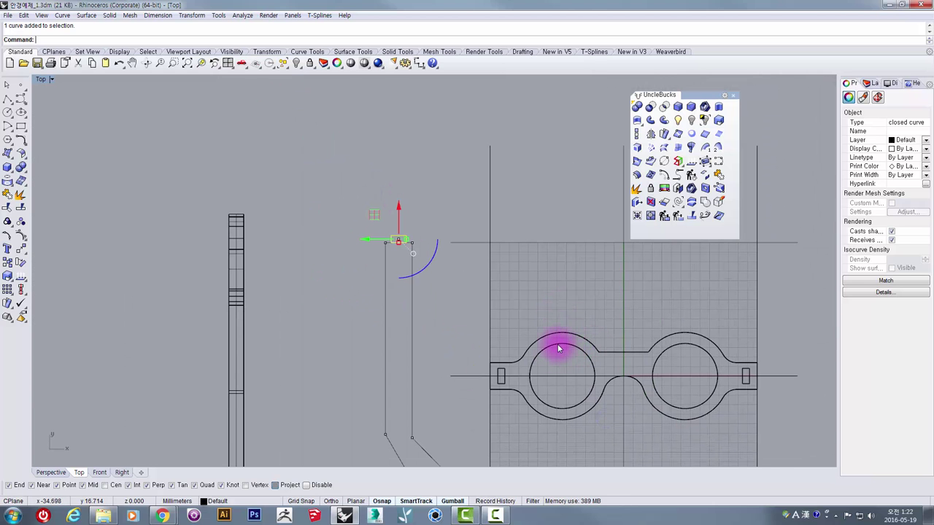
double_click(37, 78)
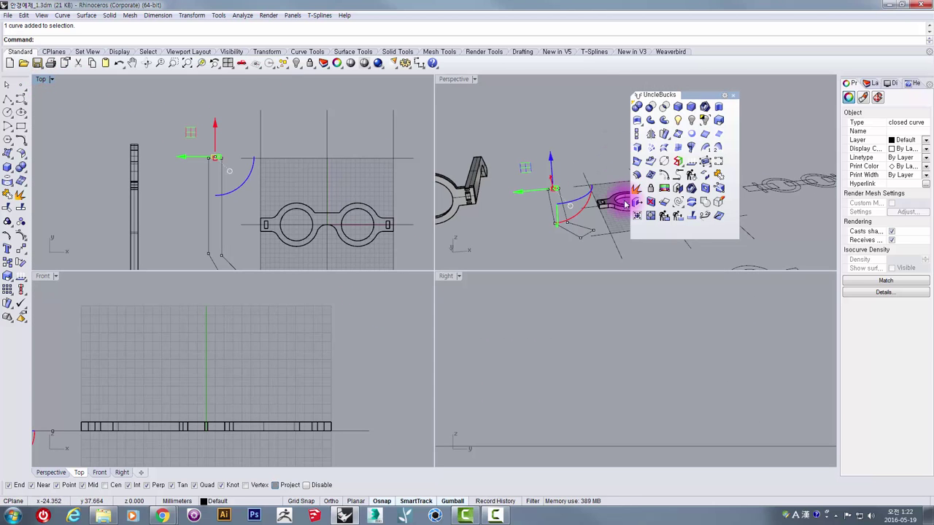
right_click_drag(615, 202, 600, 219)
scroll(601, 216, "up", 10)
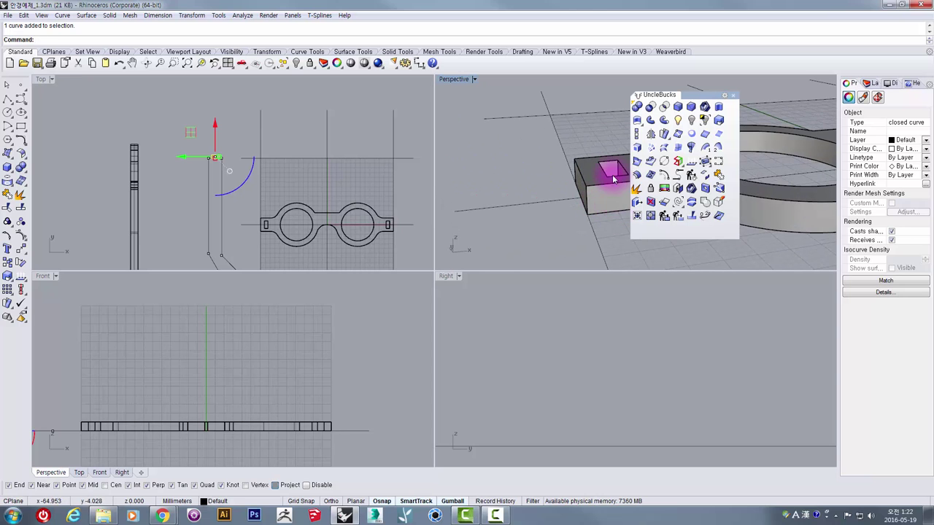
double_click(40, 79)
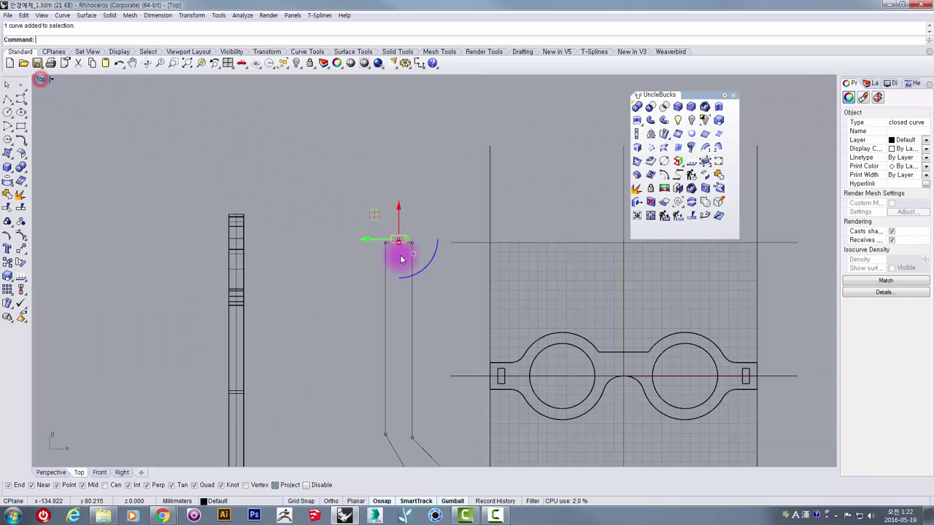
Step: Scale the tab rectangle on the temple arm's end in one direction, upward from its base corner, to a height of 5 mm
scroll(419, 250, "up", 10)
scroll(422, 245, "up", 2)
right_click_drag(314, 172, 308, 238)
scroll(308, 239, "up", 6)
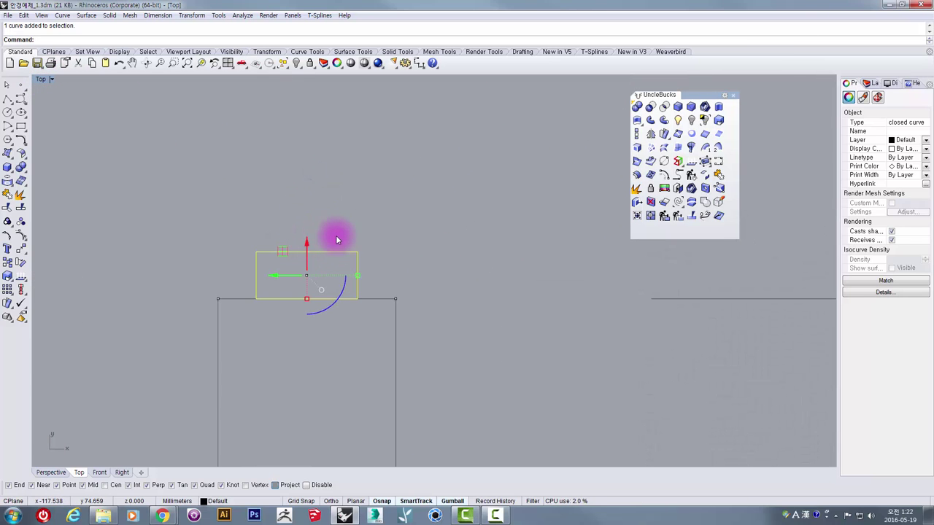
left_click(372, 247)
scroll(347, 300, "down", 10)
right_click_drag(408, 348, 383, 168)
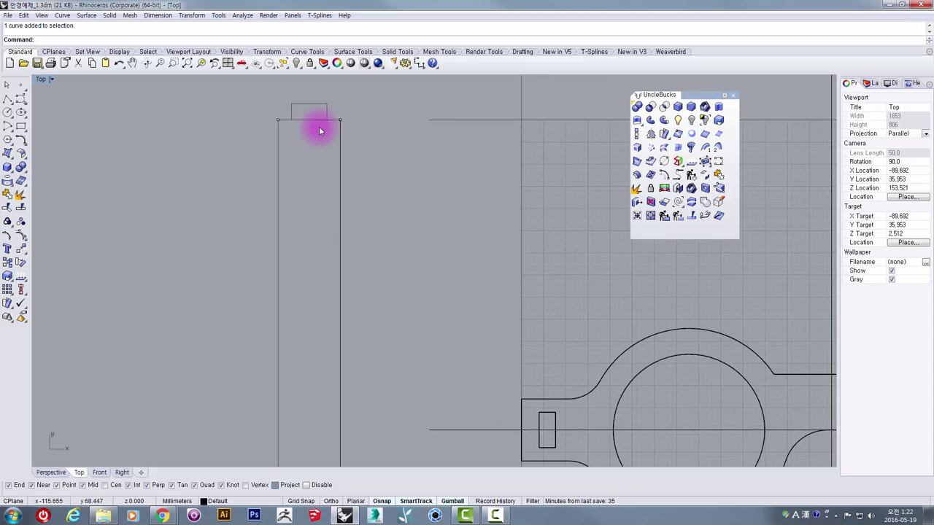
right_click_drag(318, 128, 328, 228)
scroll(328, 228, "up", 6)
left_click_drag(363, 223, 324, 282)
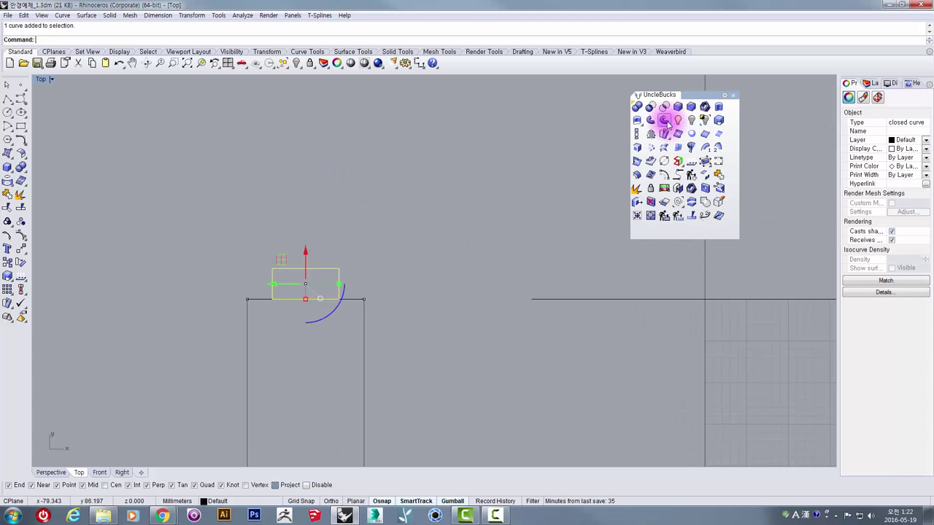
left_click(637, 136)
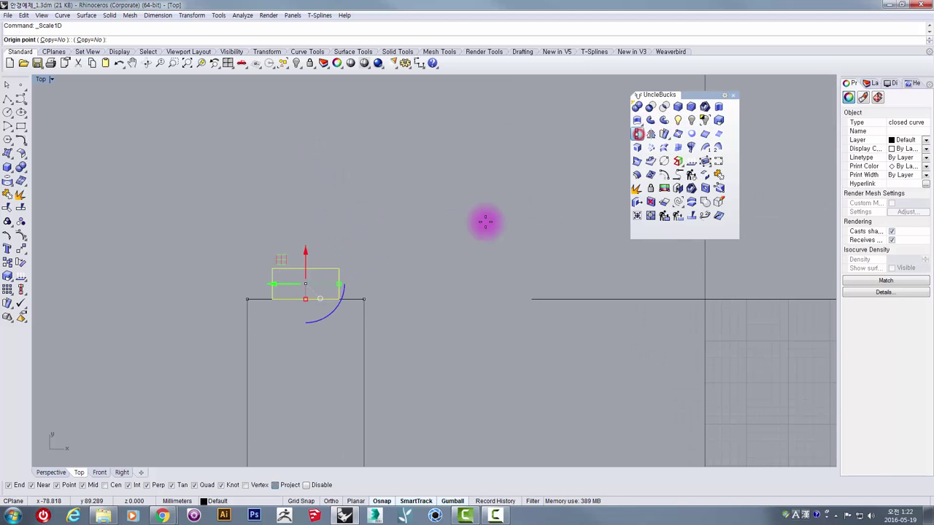
left_click(339, 298)
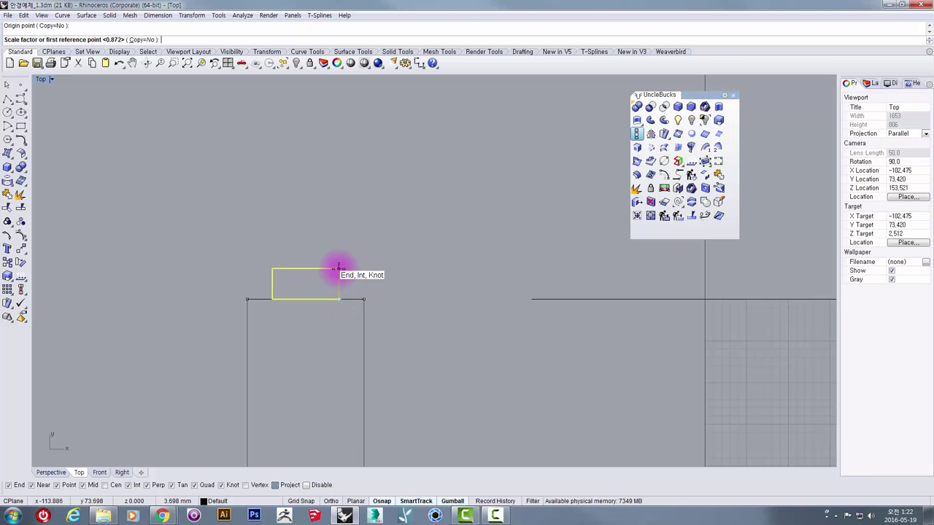
left_click(338, 268)
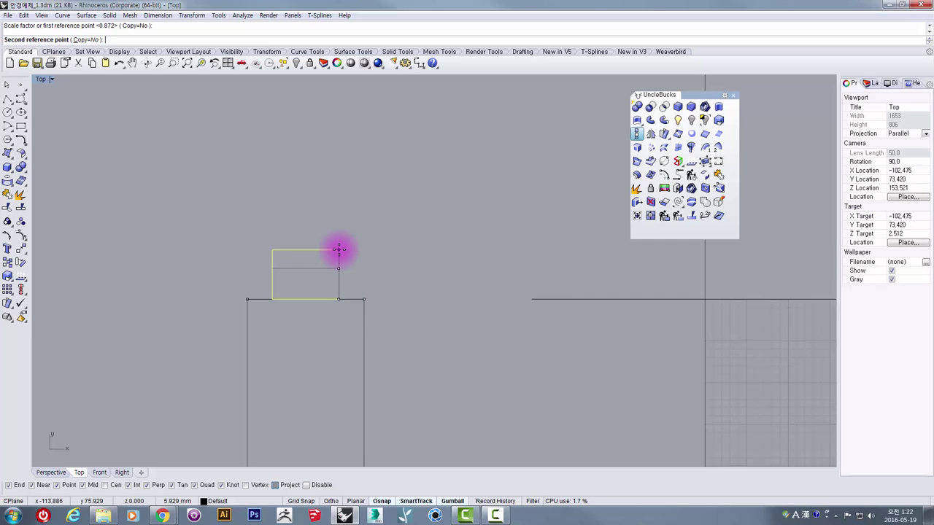
left_click(339, 249)
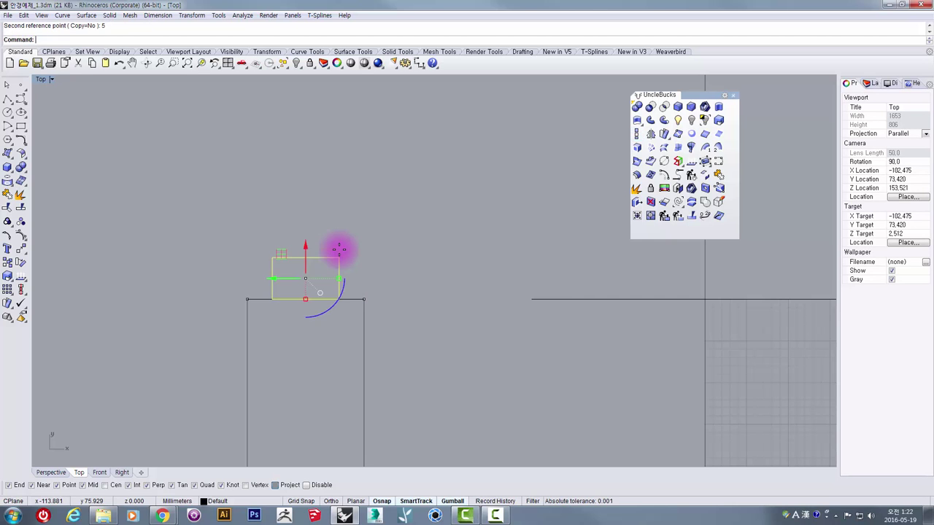
left_click(338, 249)
Step: Examine the front's left hinge slot and the slot rectangles in the construction outlines beside and below the front
scroll(337, 274, "down", 2)
scroll(336, 241, "down", 3)
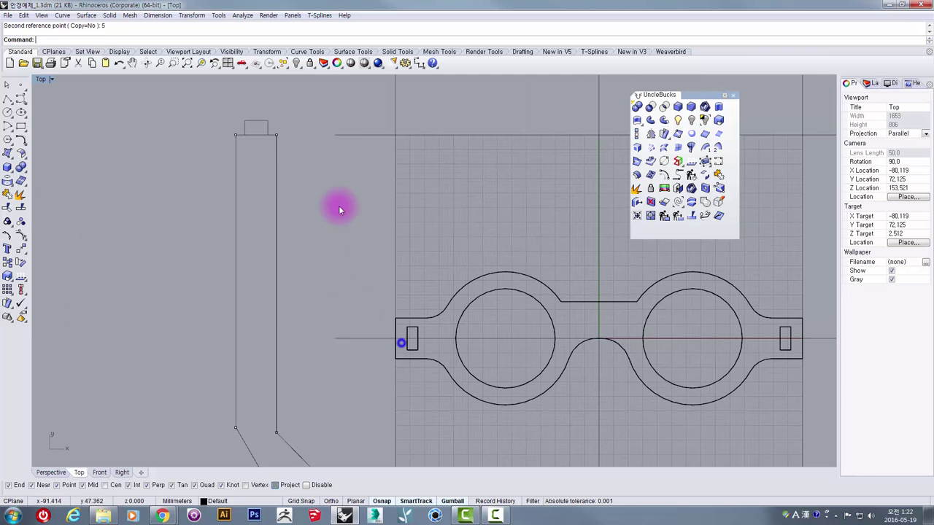
scroll(396, 299, "up", 7)
left_click(423, 285)
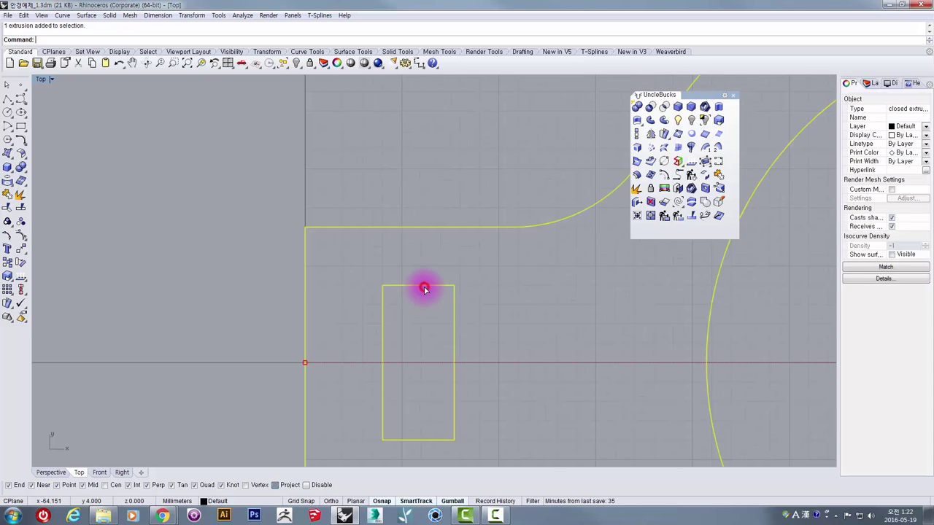
scroll(425, 290, "down", 5)
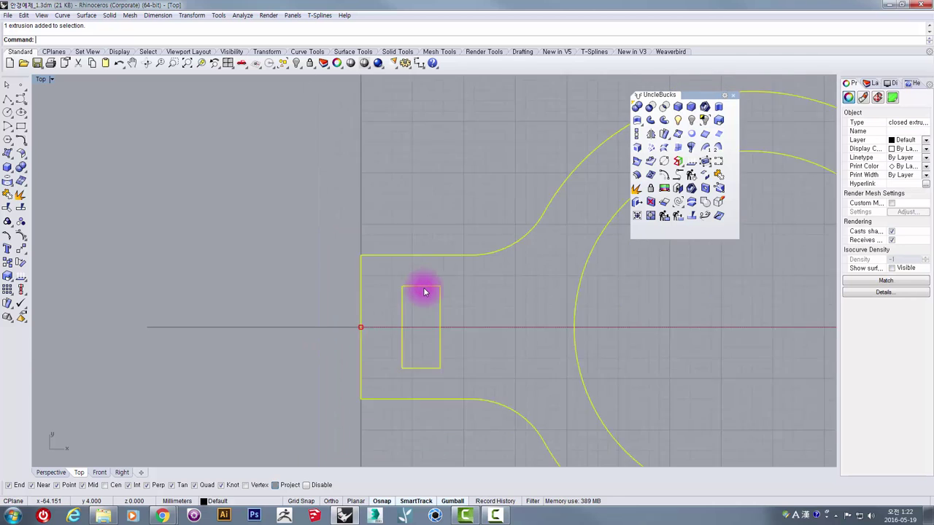
scroll(555, 298, "up", 2)
scroll(554, 298, "down", 4)
right_click_drag(692, 315, 412, 309)
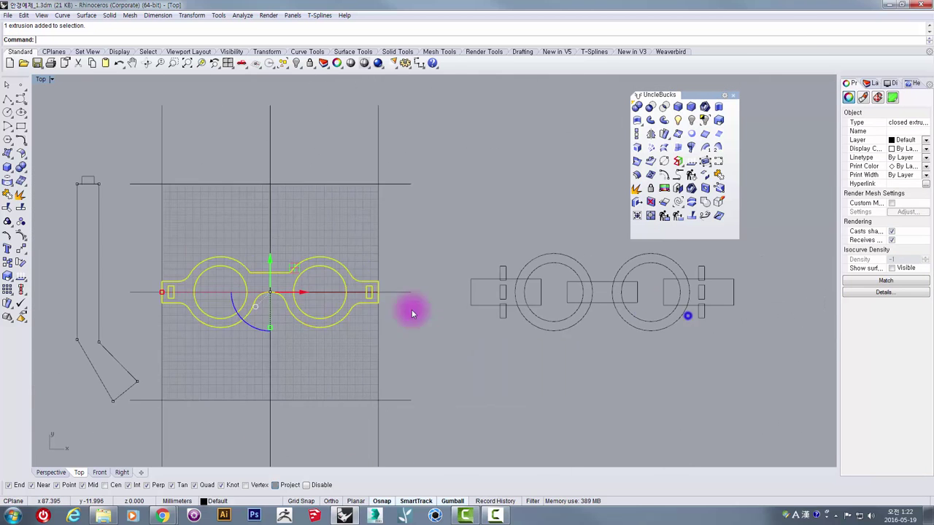
scroll(527, 294, "up", 16)
left_click(464, 288)
scroll(469, 292, "down", 8)
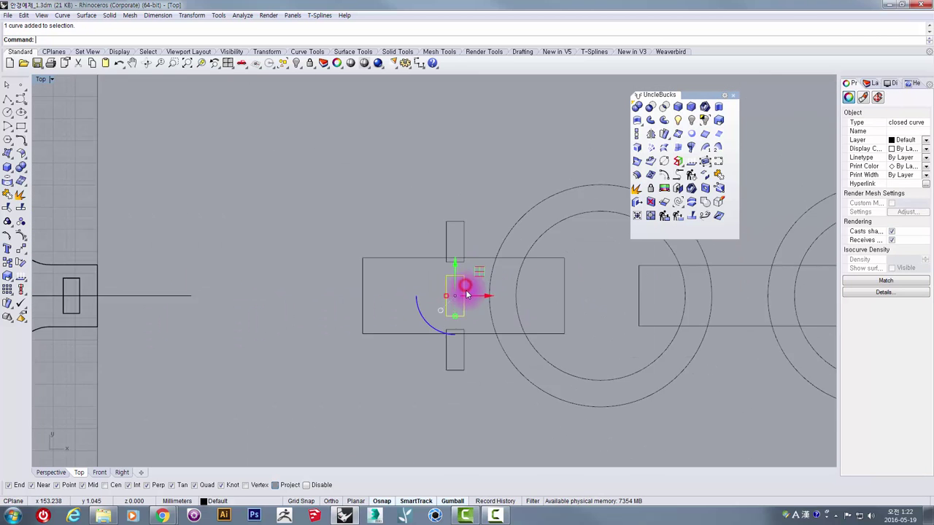
scroll(264, 244, "up", 5)
scroll(263, 244, "up", 4)
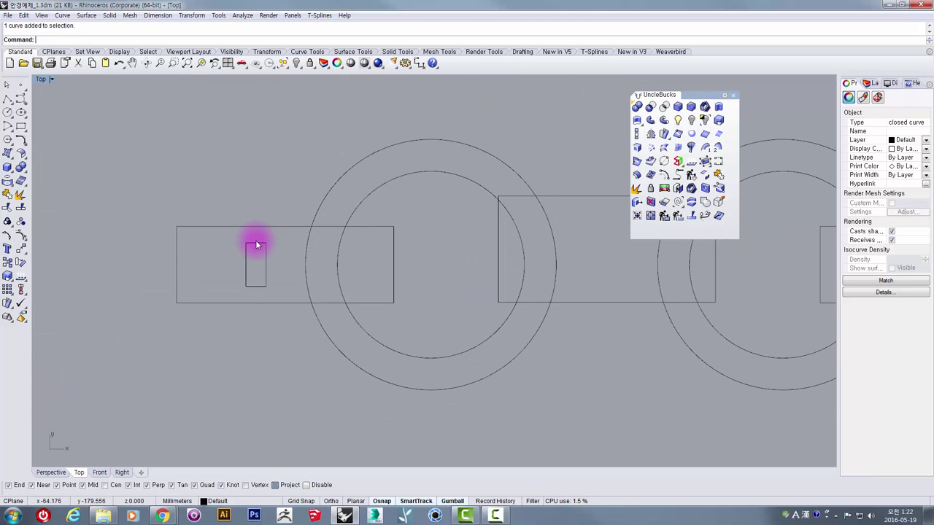
scroll(255, 248, "up", 2)
left_click(637, 133)
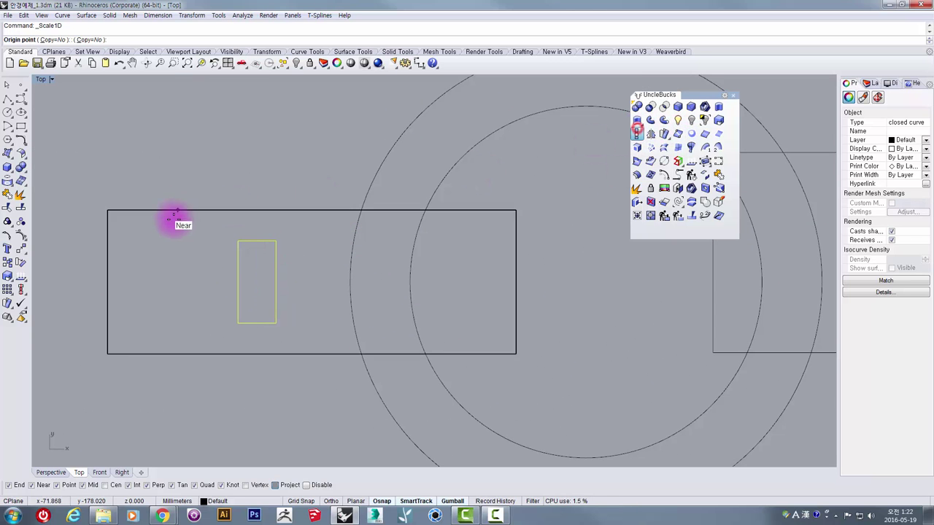
left_click(239, 244)
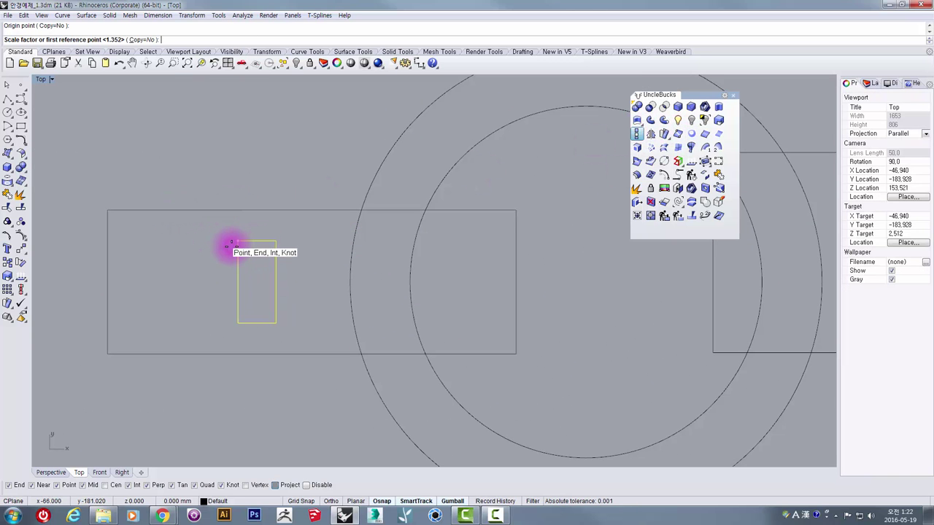
key("Escape")
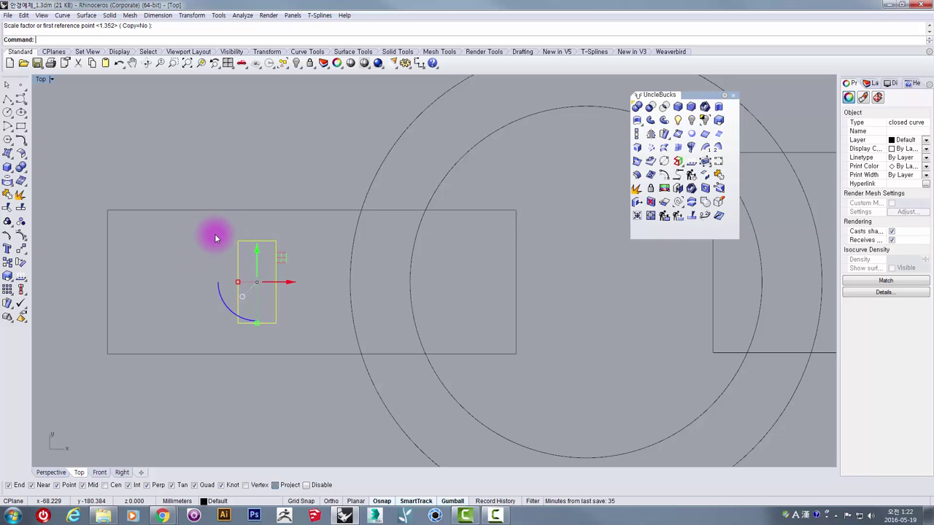
Step: Scale the left slot rectangle of the lower construction outline in one direction from its upper-left corner to a width of 4 mm
left_click(650, 134)
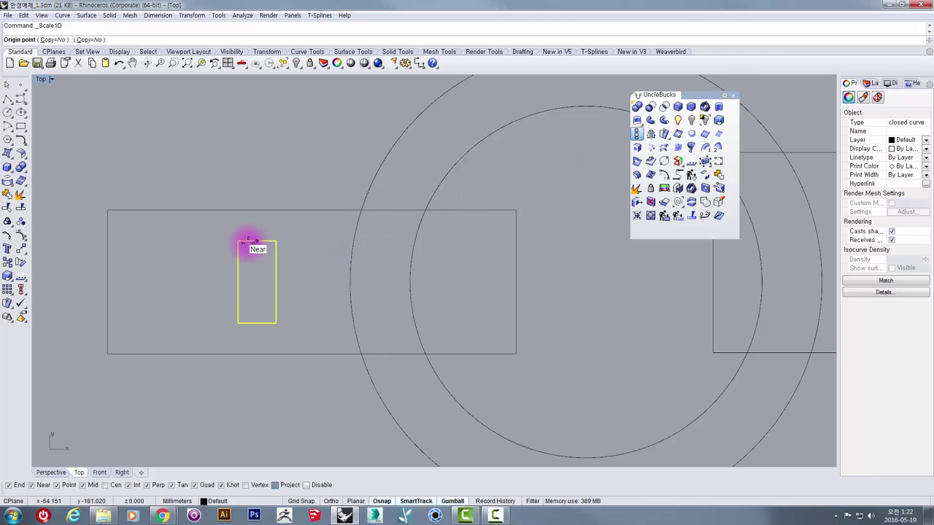
left_click(239, 241)
left_click(276, 241)
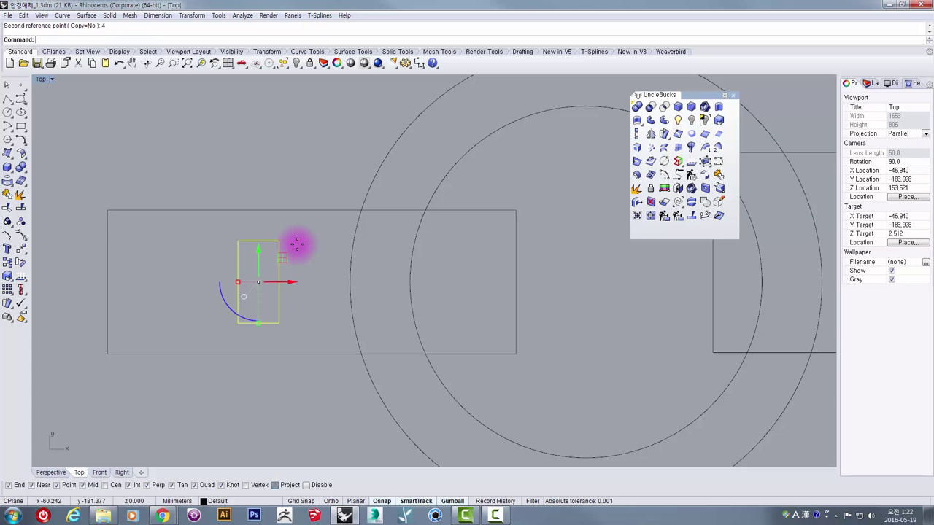
Step: Scale the right slot rectangle of the lower construction outline in one direction from its upper-right corner to a width of 4 mm
scroll(297, 244, "down", 14)
right_click_drag(578, 250, 328, 253)
scroll(404, 251, "up", 8)
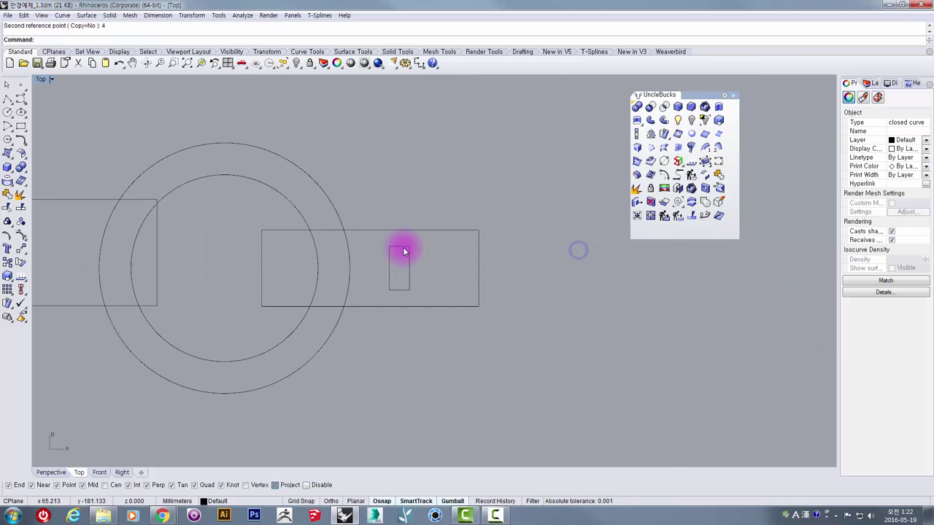
scroll(404, 248, "up", 6)
right_click(413, 243)
left_click(413, 245)
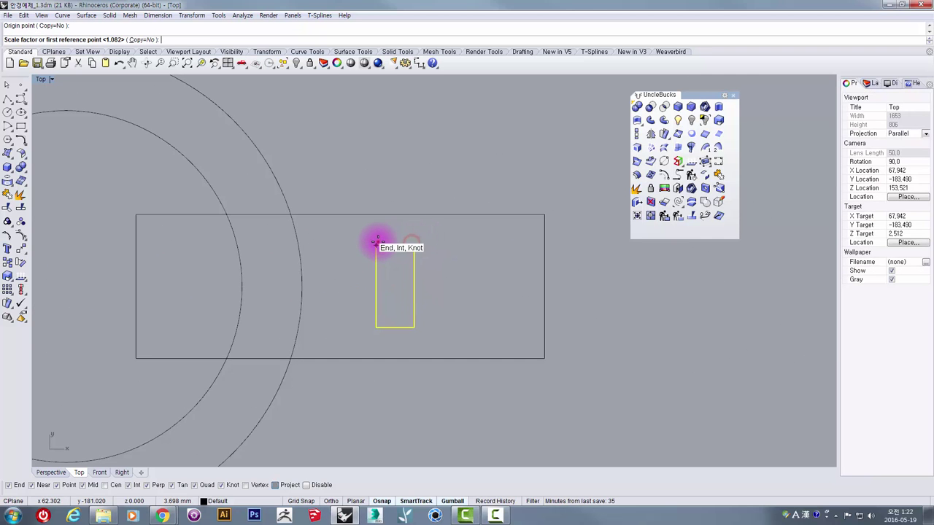
left_click(377, 244)
type("4")
key("Return")
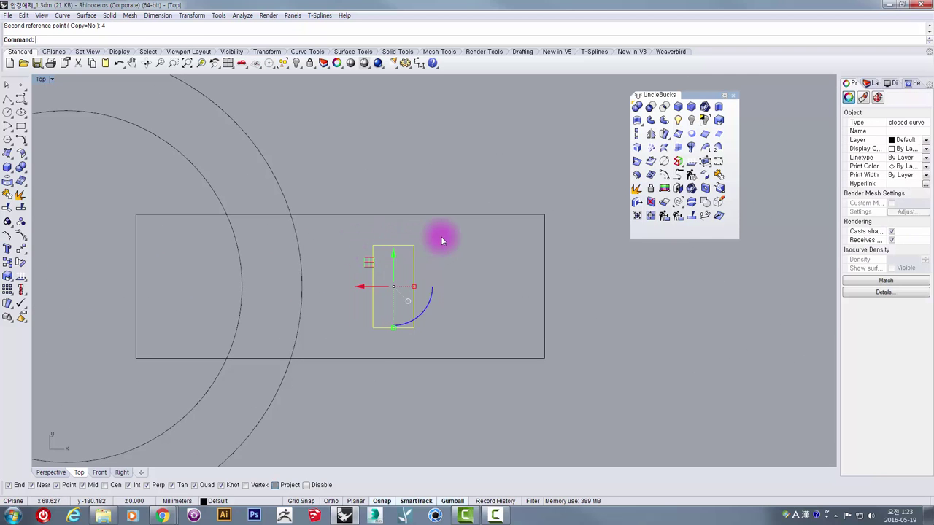
Step: Compare the front's left hinge slot with the slot rectangles of the construction outline below it
scroll(366, 171, "down", 3)
right_click_drag(365, 202, 370, 342)
scroll(365, 145, "down", 6)
right_click_drag(339, 221, 343, 371)
left_click(288, 248)
scroll(247, 193, "up", 16)
scroll(245, 199, "up", 6)
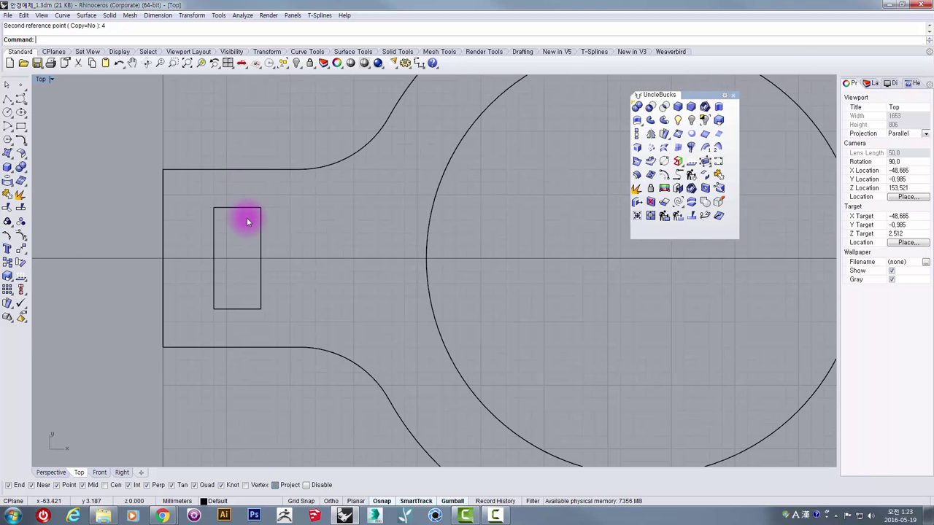
scroll(252, 219, "down", 18)
right_click_drag(260, 347, 274, 175)
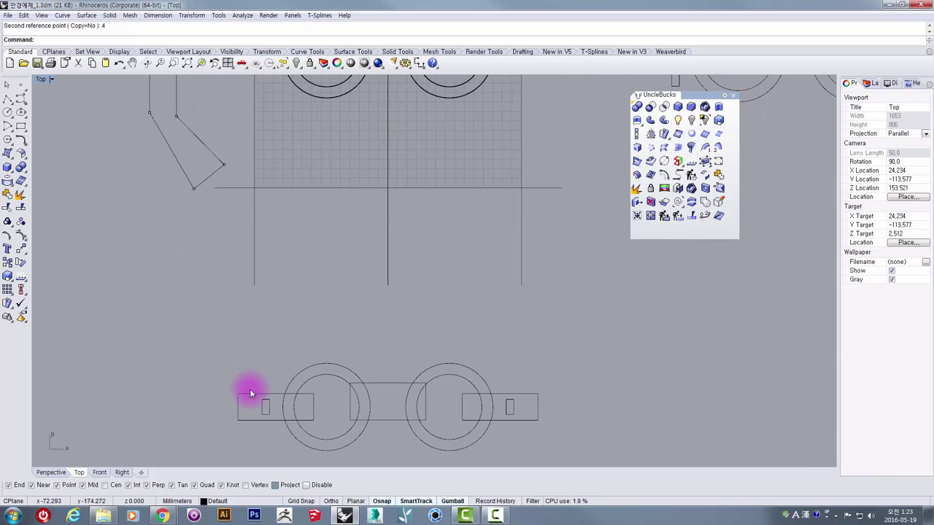
left_click(265, 400)
right_click_drag(384, 403, 525, 264)
Step: Copy the front's two outer vertical guide lines about 260 mm straight down, across the lower construction outline
left_click_drag(546, 358, 114, 214)
scroll(114, 213, "down", 3)
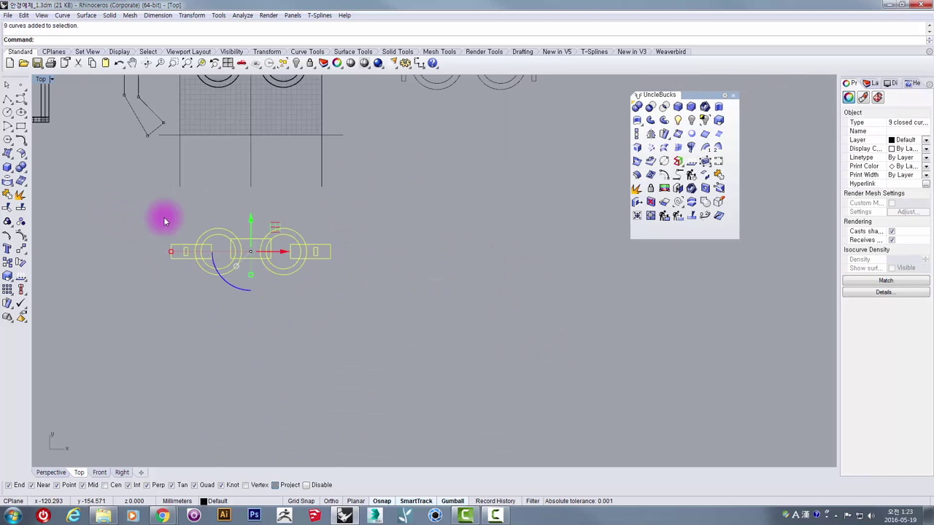
right_click_drag(163, 217, 236, 310)
left_click_drag(356, 309, 301, 271)
left_click_drag(200, 291, 157, 272, "shift")
right_click_drag(212, 300, 233, 216)
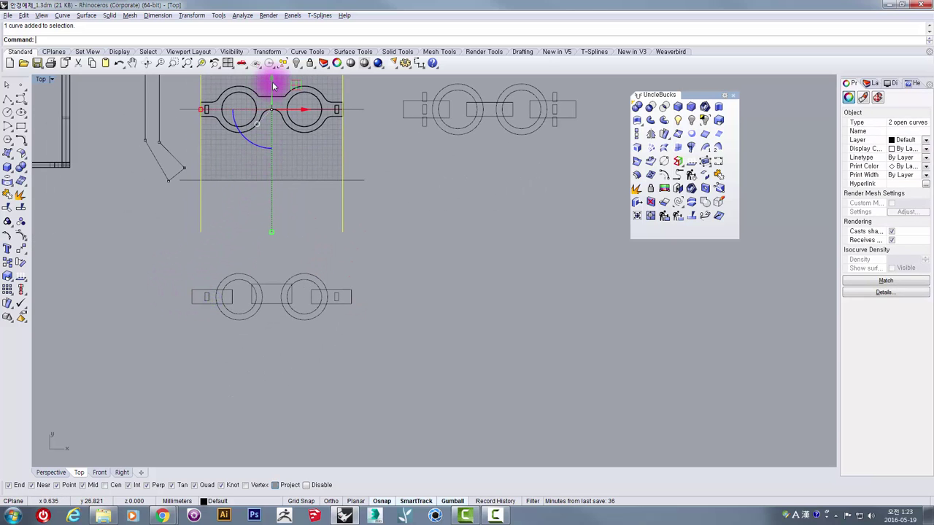
left_click_drag(272, 86, 271, 350)
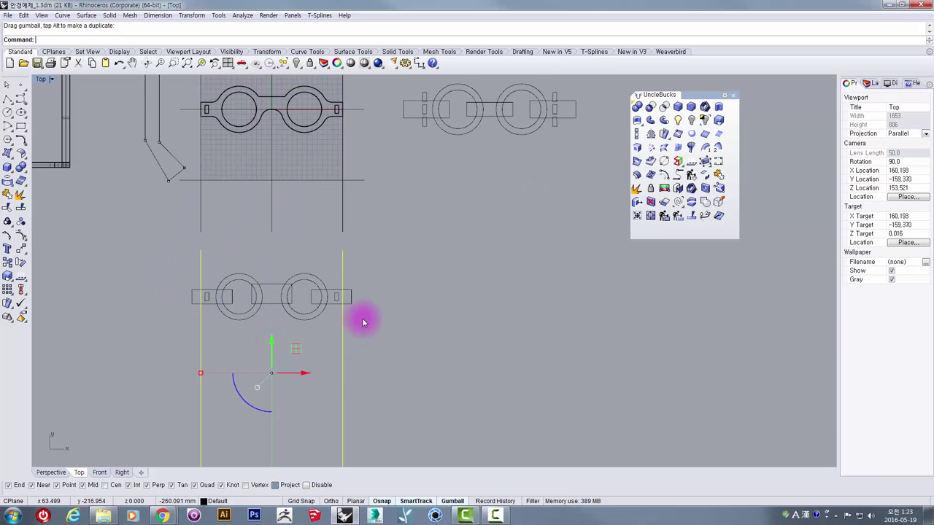
Step: Delete the lower construction outline curves together with the two copied vertical guide lines
left_click_drag(206, 284, 139, 256)
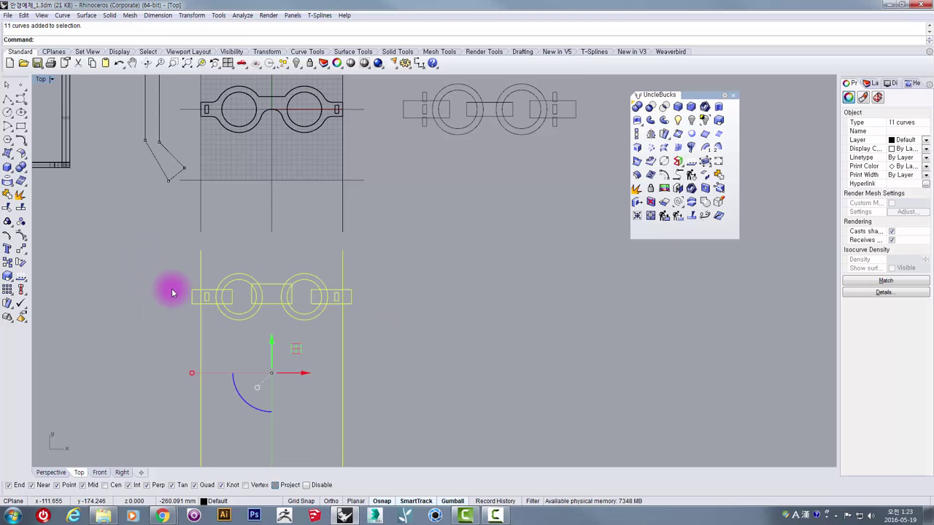
scroll(171, 289, "up", 4)
scroll(171, 292, "down", 3)
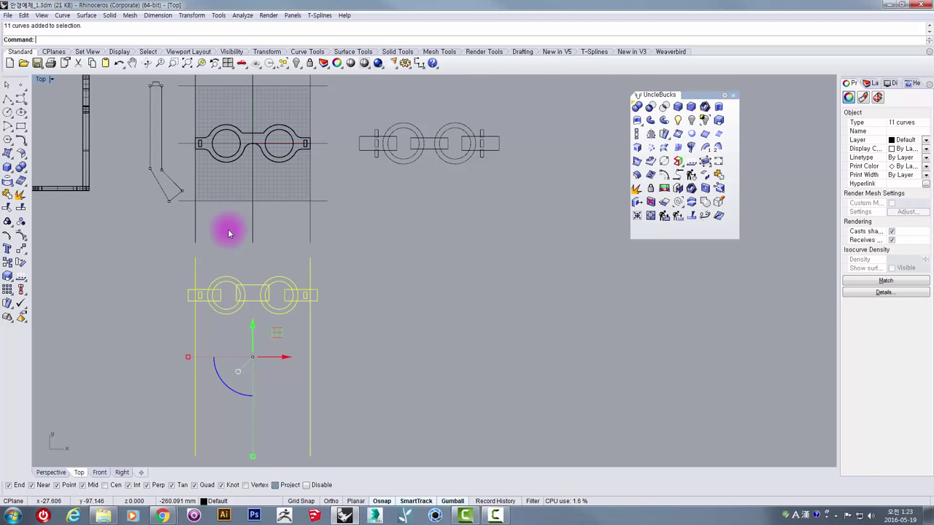
scroll(232, 242, "up", 4)
scroll(248, 294, "down", 4)
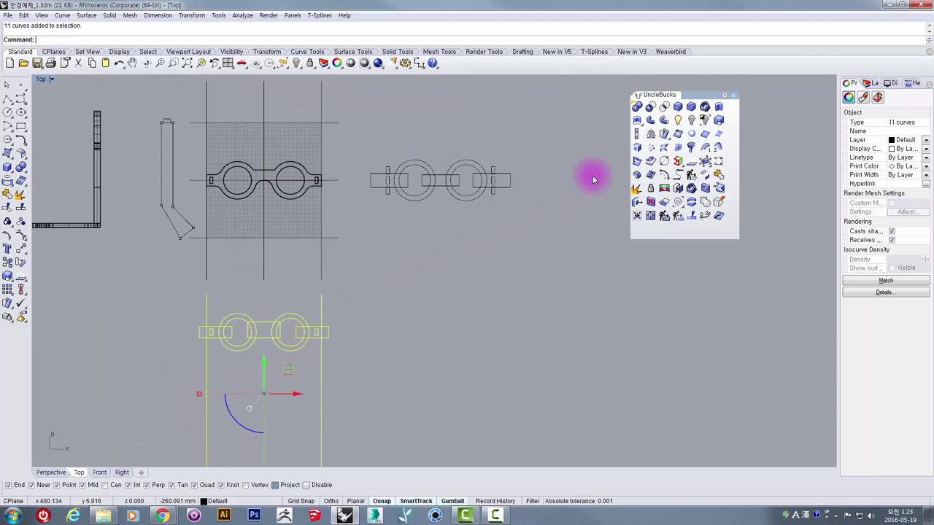
scroll(289, 295, "up", 6)
right_click_drag(197, 118, 207, 256)
scroll(160, 214, "down", 8)
left_click_drag(323, 370, 109, 313)
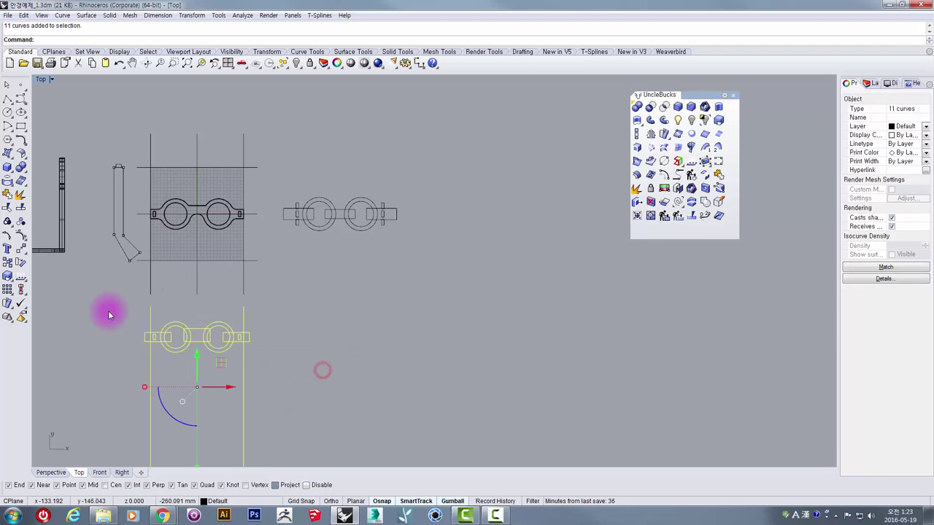
key("Delete")
Step: Draw a 4 mm polyline from the upper-left corner of the front's left hinge slot along its top edge
scroll(179, 225, "up", 8)
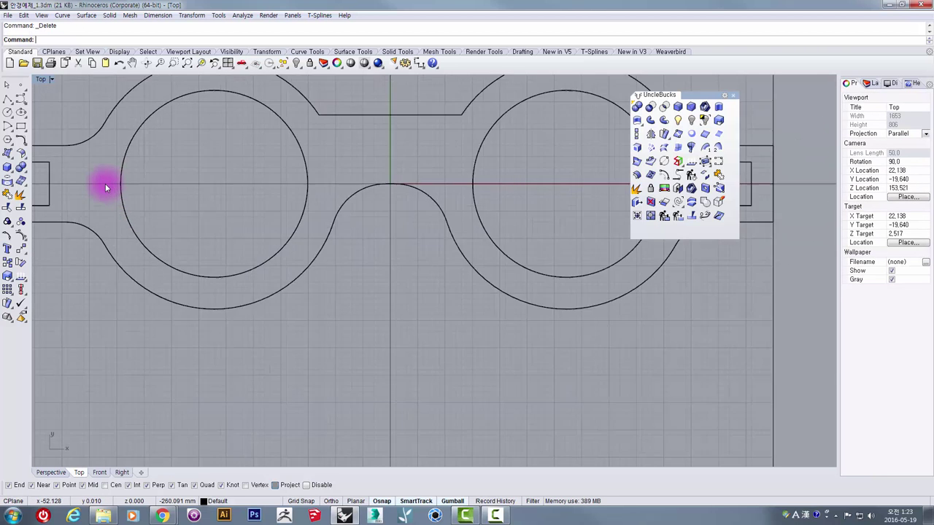
scroll(182, 215, "up", 6)
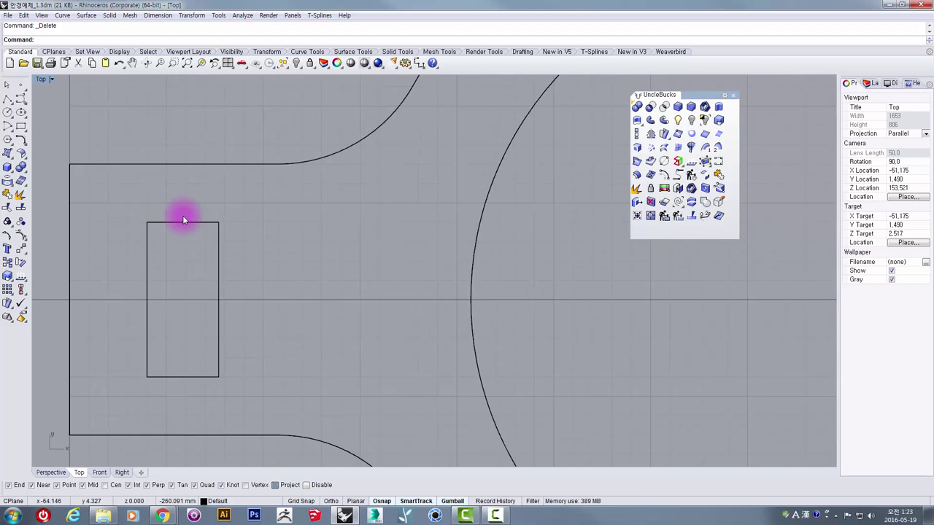
left_click(9, 102)
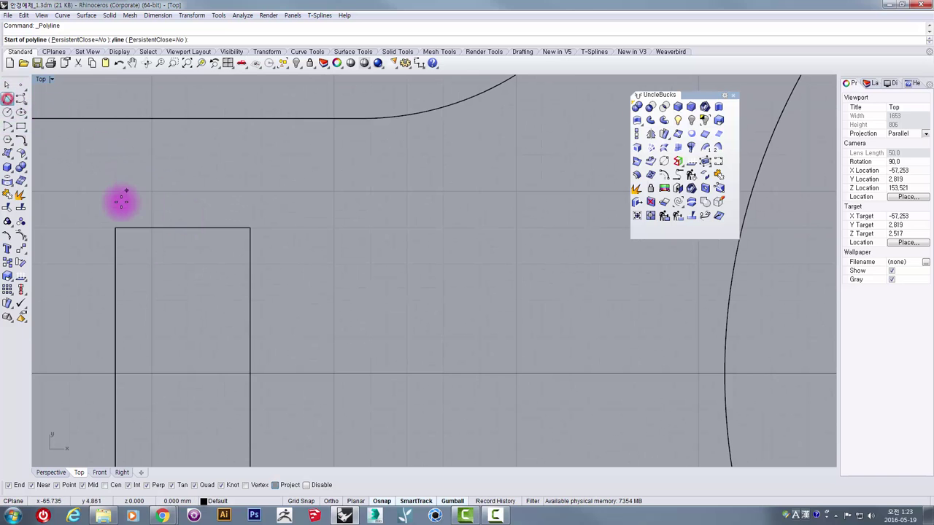
left_click(114, 228)
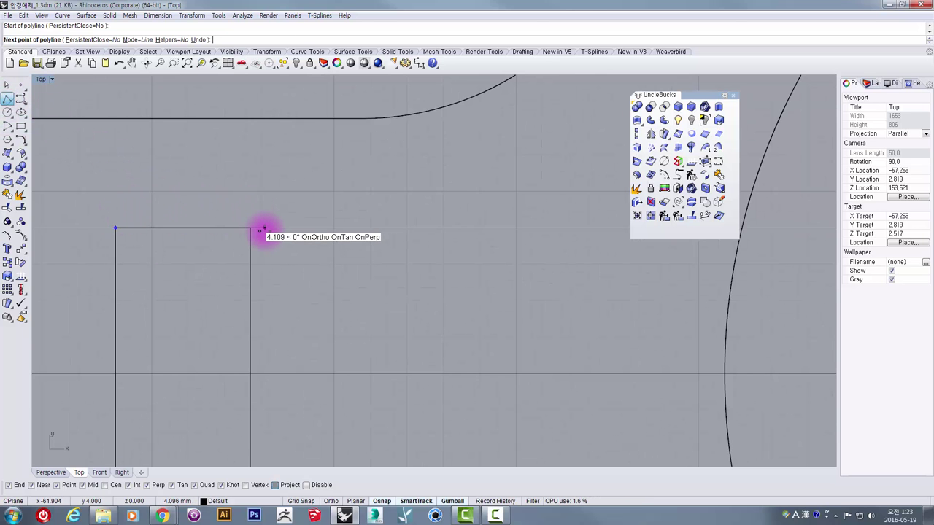
type("4")
key("Return")
key("Return")
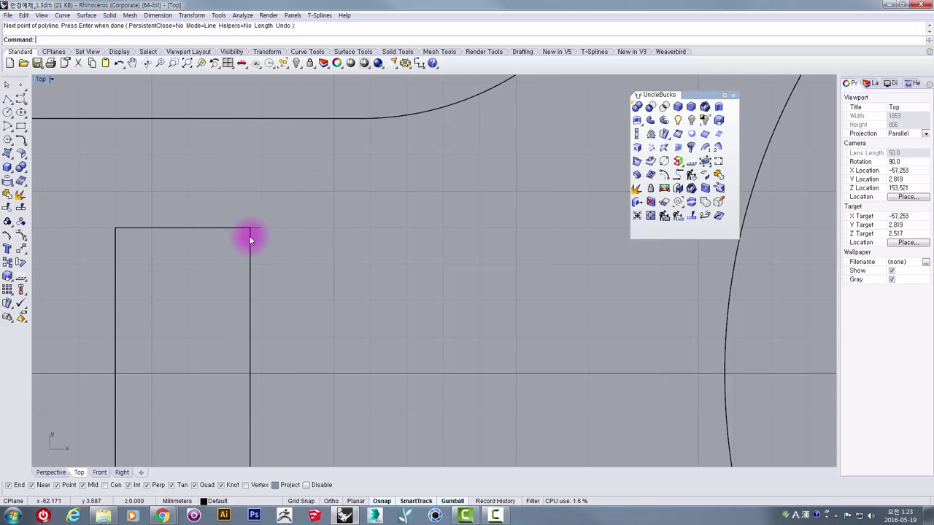
Step: Move the inner side face of the front's left hinge slot to the end of the 4 mm line with Move Face
left_click(256, 231)
scroll(260, 225, "down", 3)
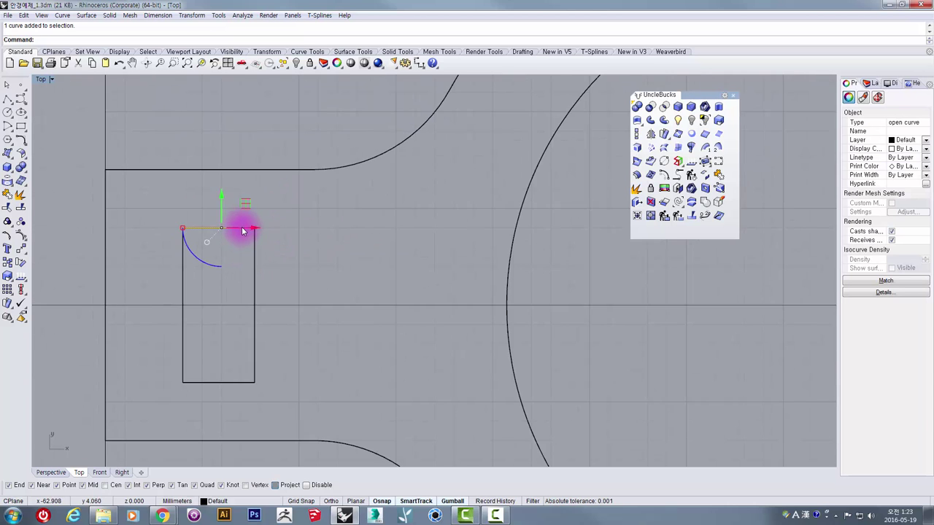
scroll(281, 273, "up", 2)
right_click_drag(252, 242, 272, 190)
left_click(387, 219)
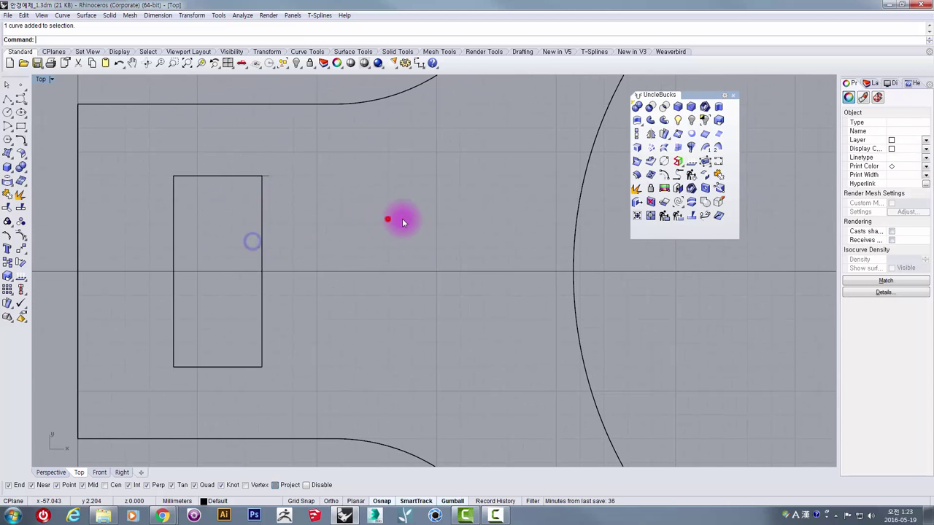
left_click(638, 204)
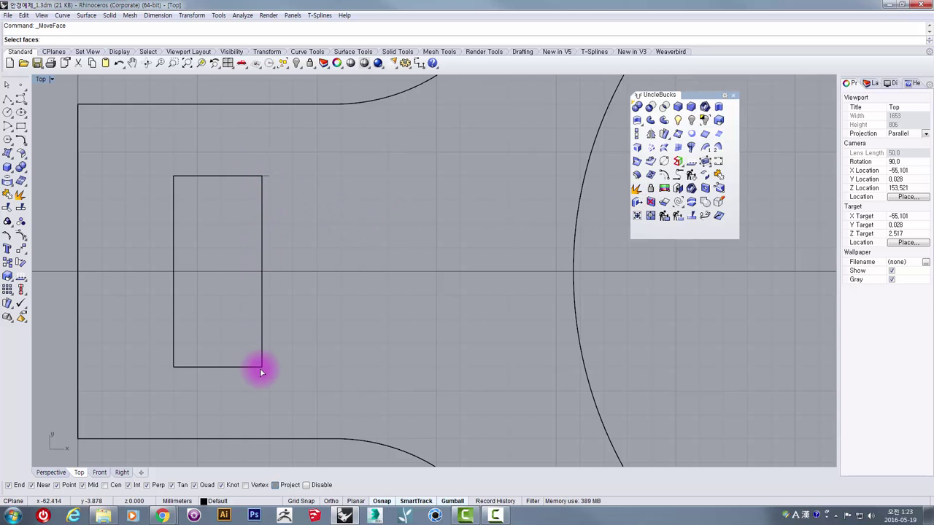
scroll(261, 367, "down", 3)
double_click(40, 78)
right_click_drag(472, 154, 552, 124)
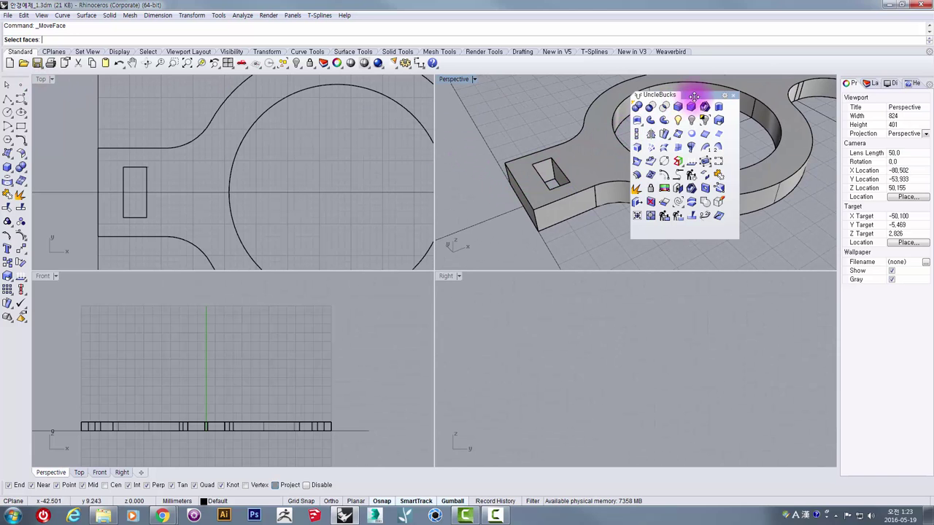
left_click_drag(686, 94, 721, 94)
scroll(164, 193, "up", 2)
right_click_drag(164, 191, 183, 160)
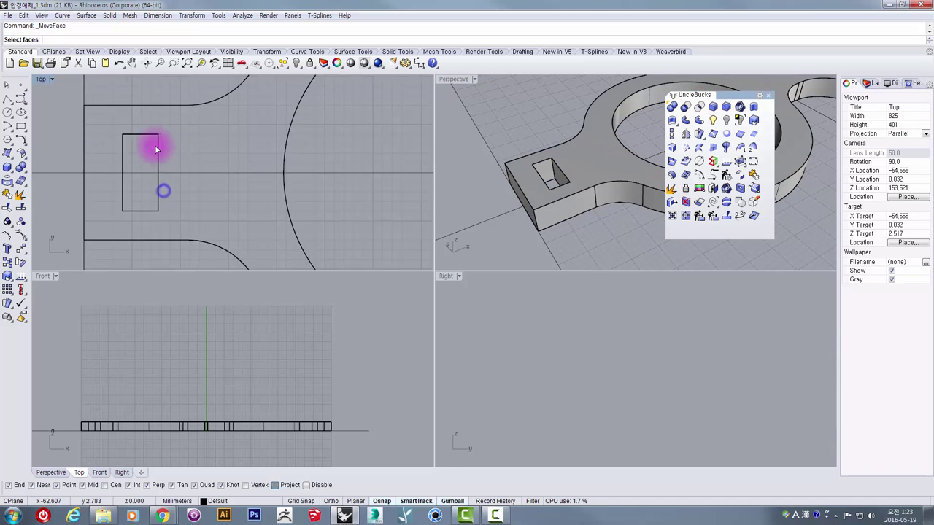
scroll(154, 146, "up", 4)
right_click_drag(151, 134, 161, 117)
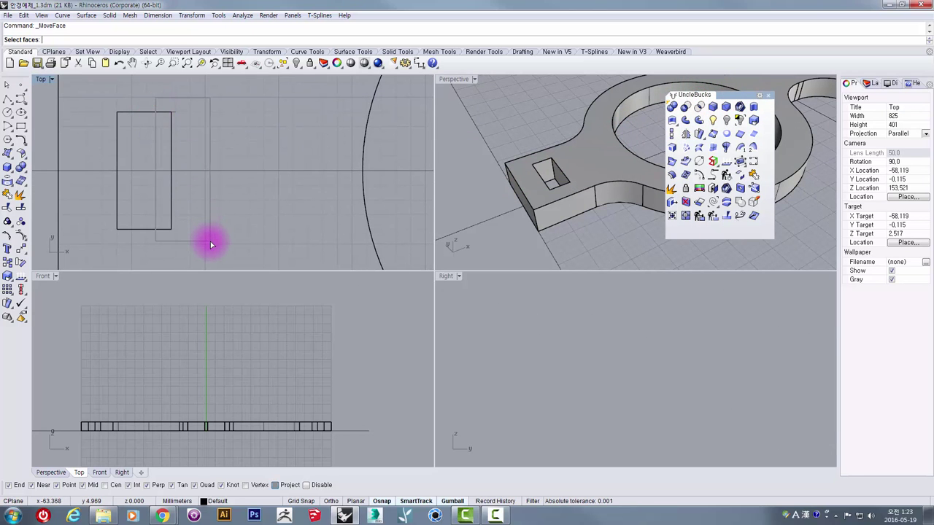
left_click_drag(211, 244, 211, 244)
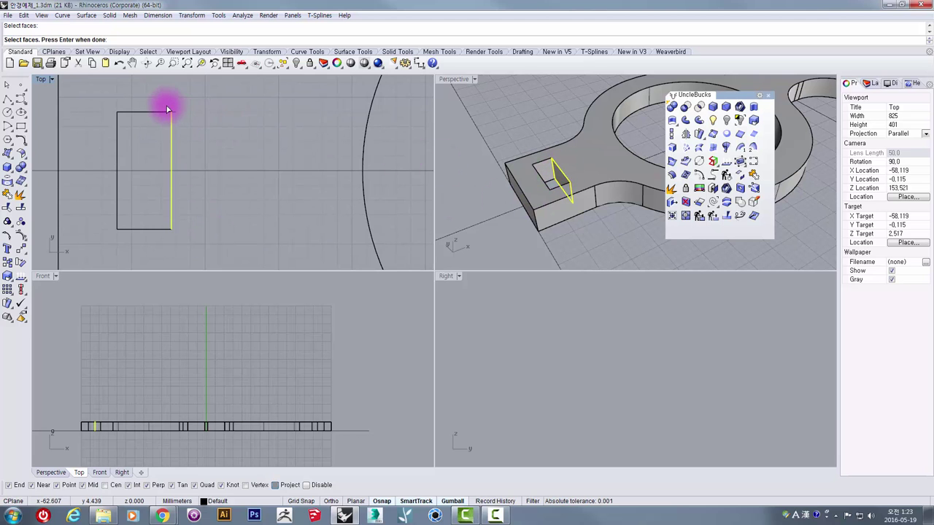
scroll(172, 113, "up", 5)
key("Return")
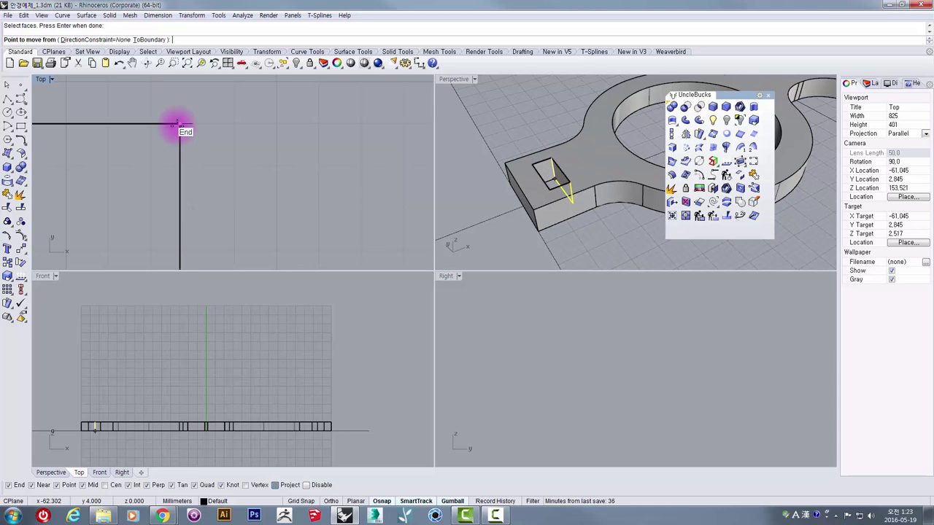
left_click(178, 123)
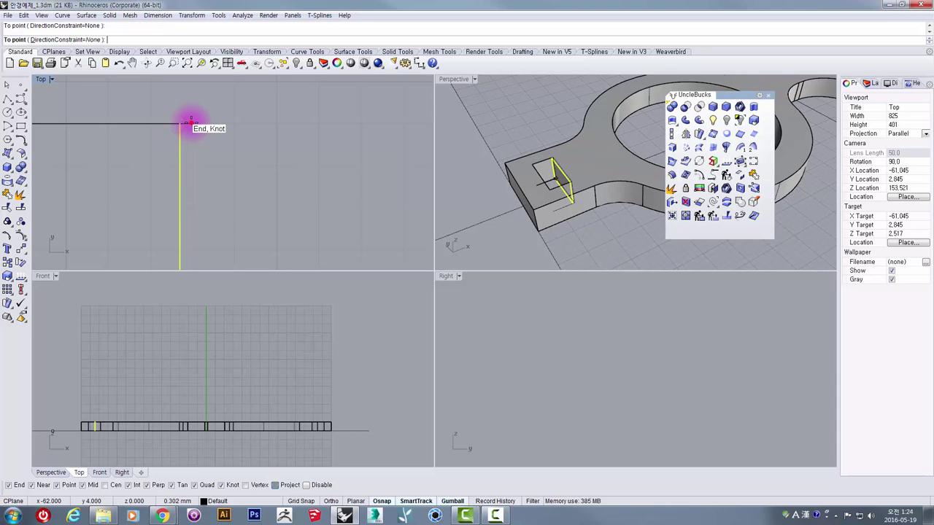
left_click(191, 124)
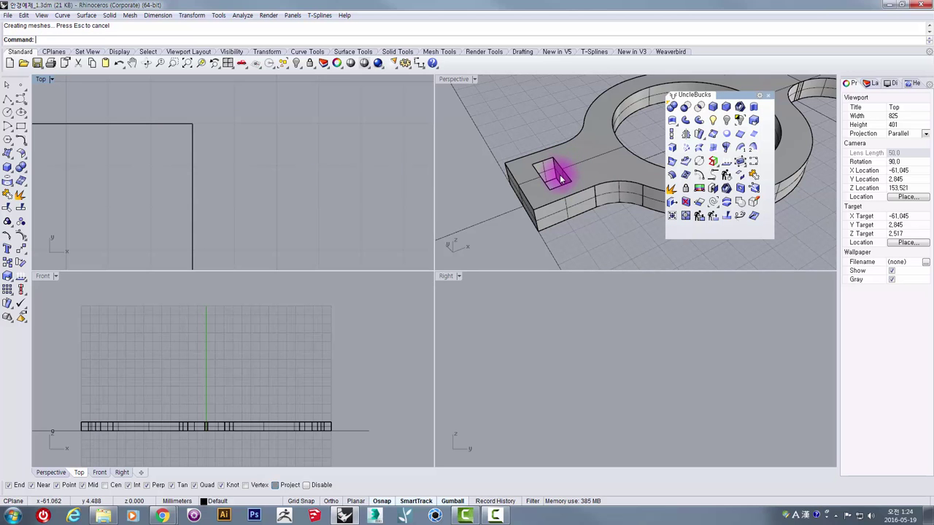
Step: Draw a 4 mm polyline from the upper-right corner of the front's right hinge slot inward along its top edge
scroll(293, 172, "down", 8)
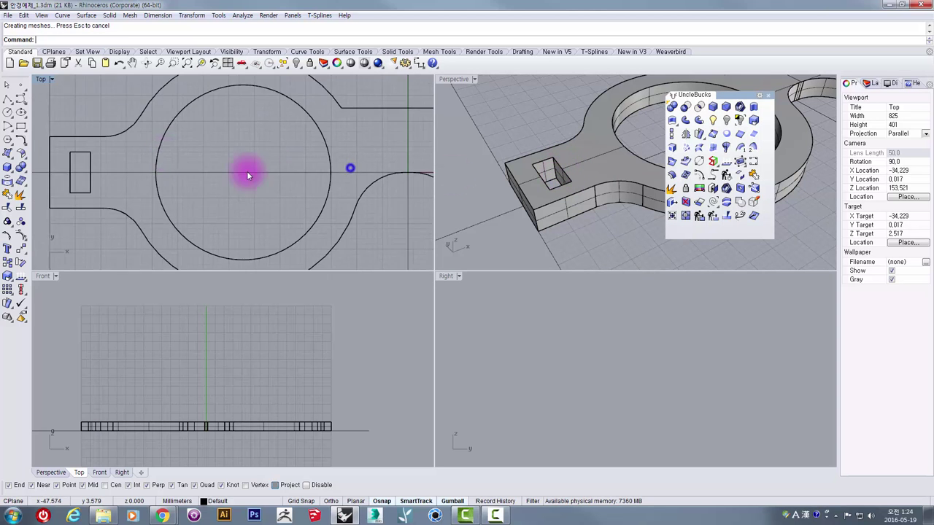
right_click_drag(247, 172, 61, 166)
right_click_drag(313, 169, 143, 169)
right_click_drag(283, 169, 199, 168)
scroll(293, 145, "up", 11)
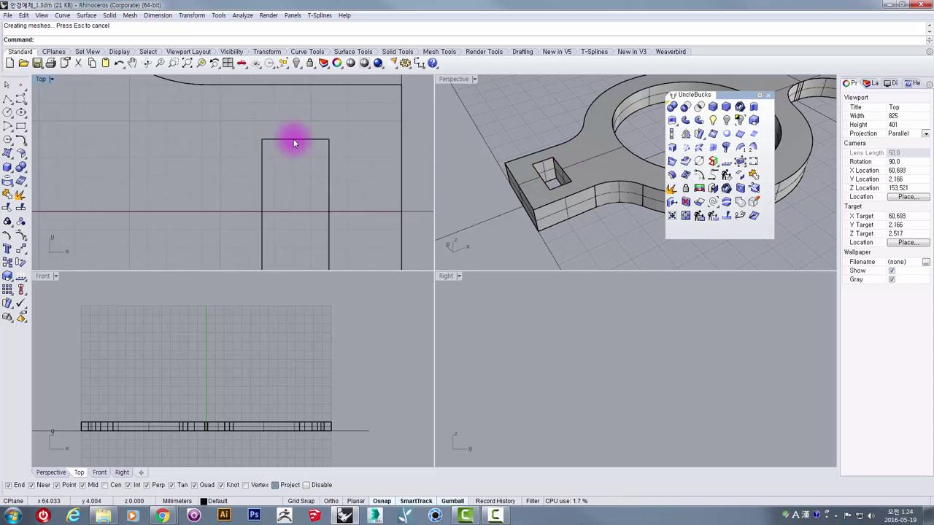
scroll(293, 143, "up", 5)
left_click(8, 99)
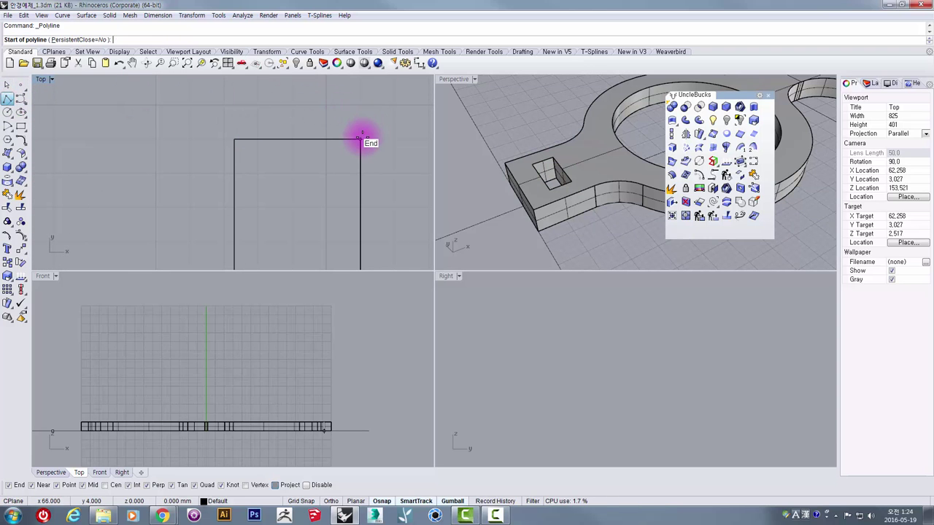
left_click(359, 138)
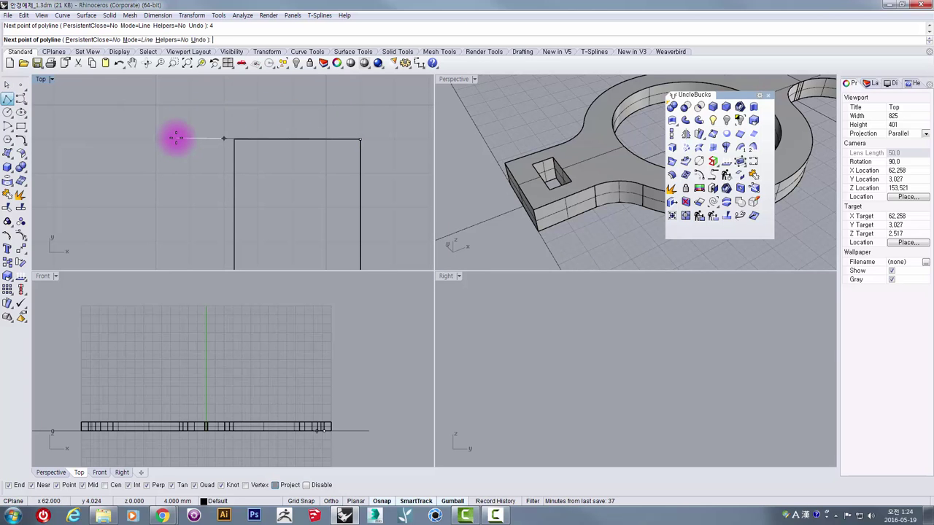
left_click(94, 118)
key("F8")
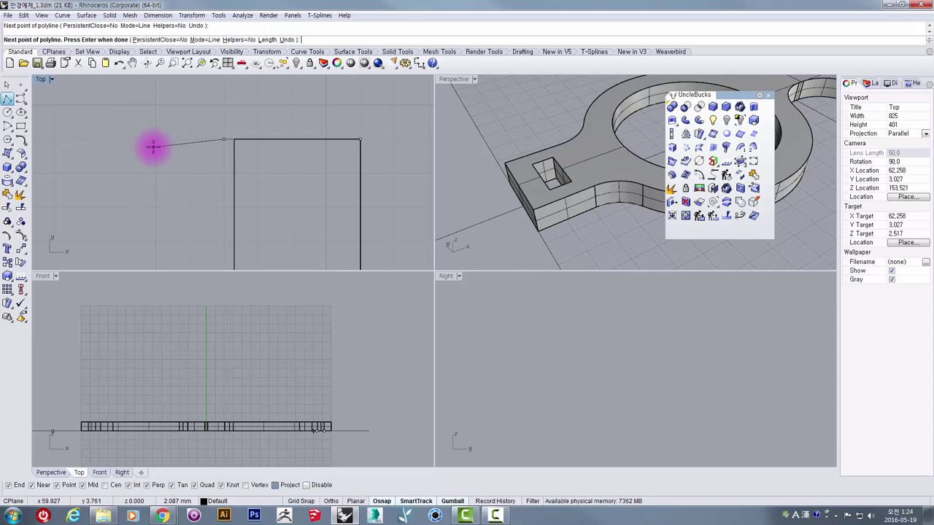
right_click(156, 122)
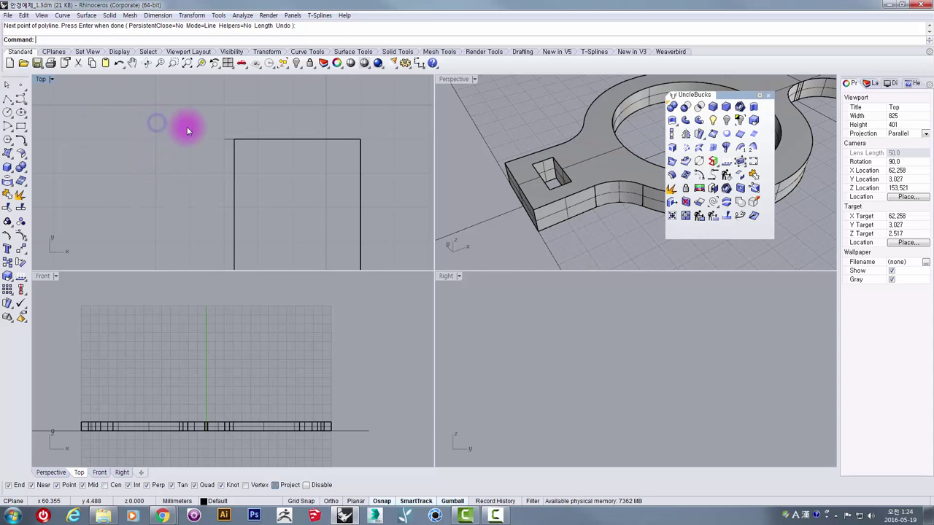
Step: Move the inner side face of the front's right hinge slot to the end of its 4 mm line
scroll(231, 143, "up", 2)
left_click(230, 141)
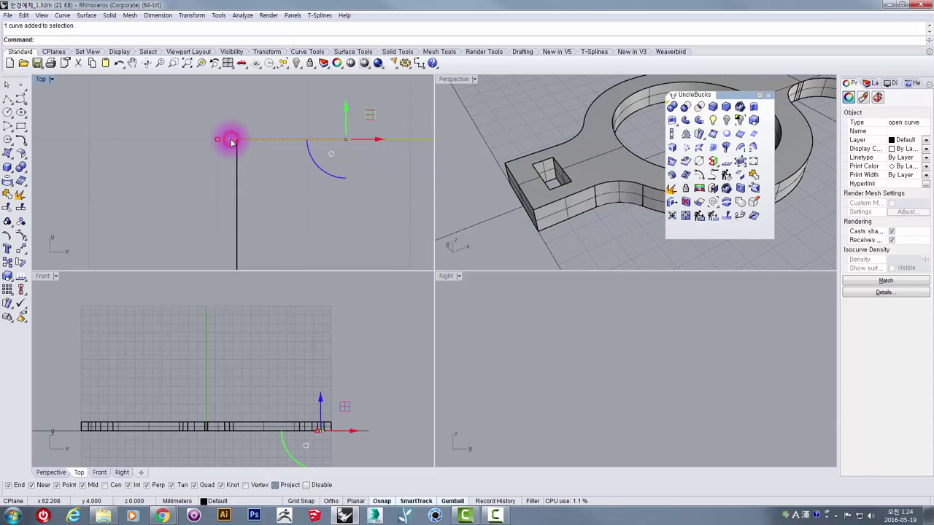
scroll(225, 140, "down", 2)
scroll(226, 141, "up", 2)
scroll(237, 157, "down", 2)
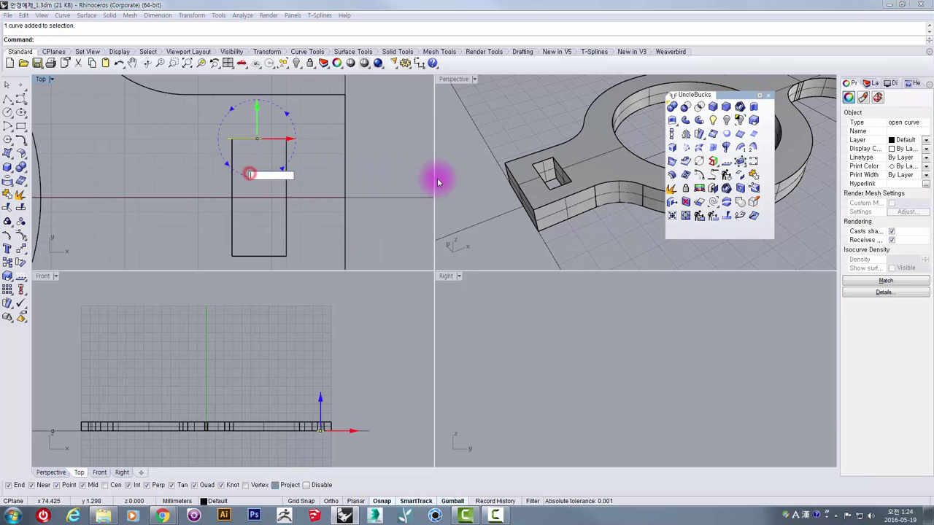
left_click(255, 229)
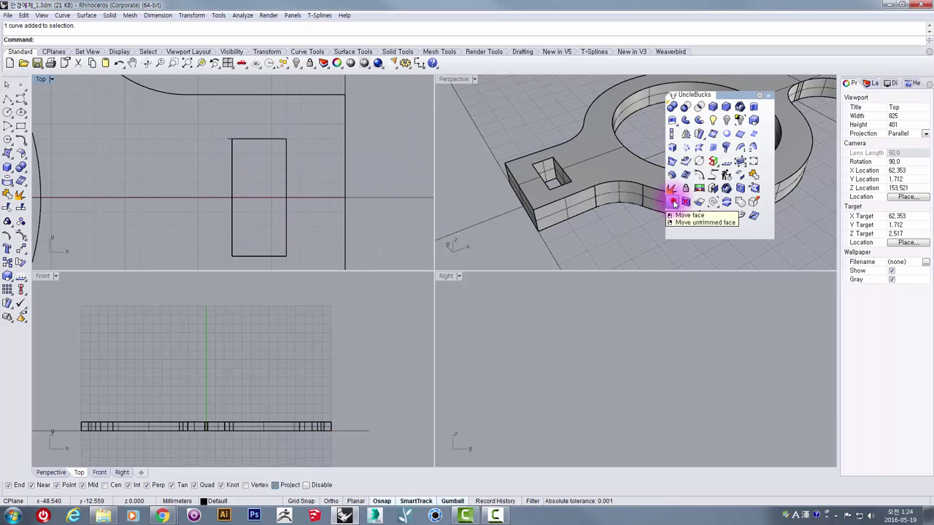
left_click(673, 203)
left_click_drag(200, 111, 257, 243)
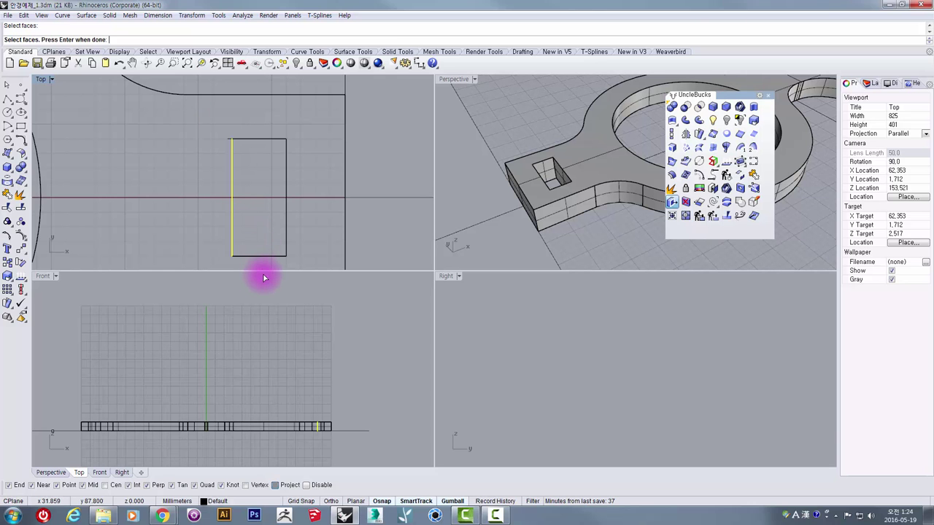
right_click_drag(611, 160, 636, 138)
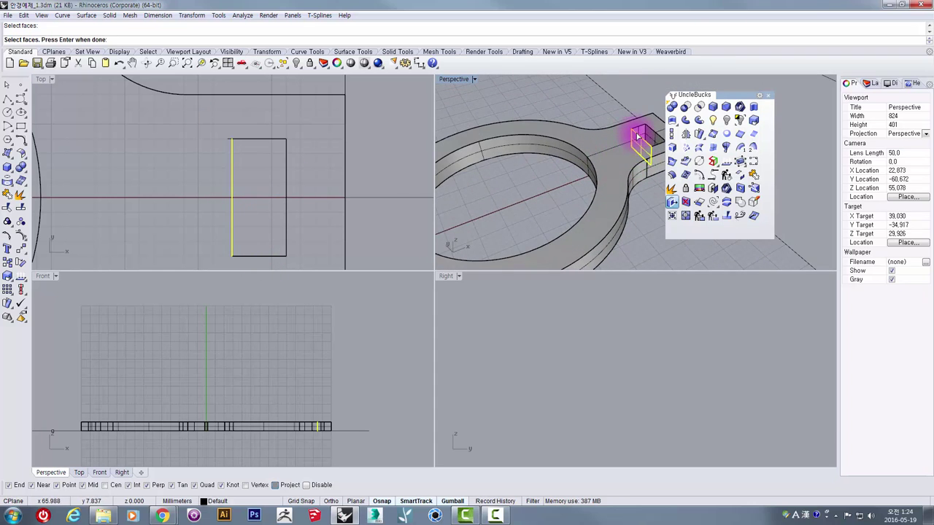
scroll(248, 182, "up", 6)
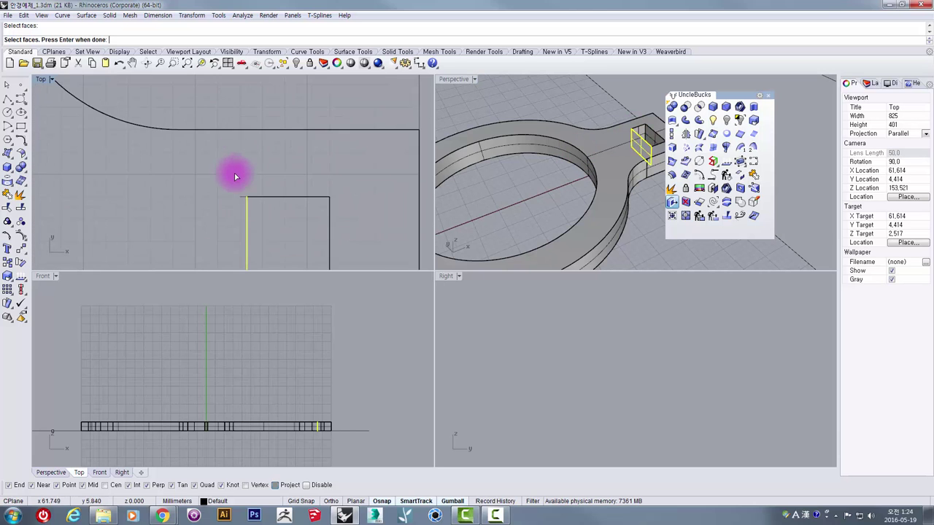
scroll(246, 171, "up", 3)
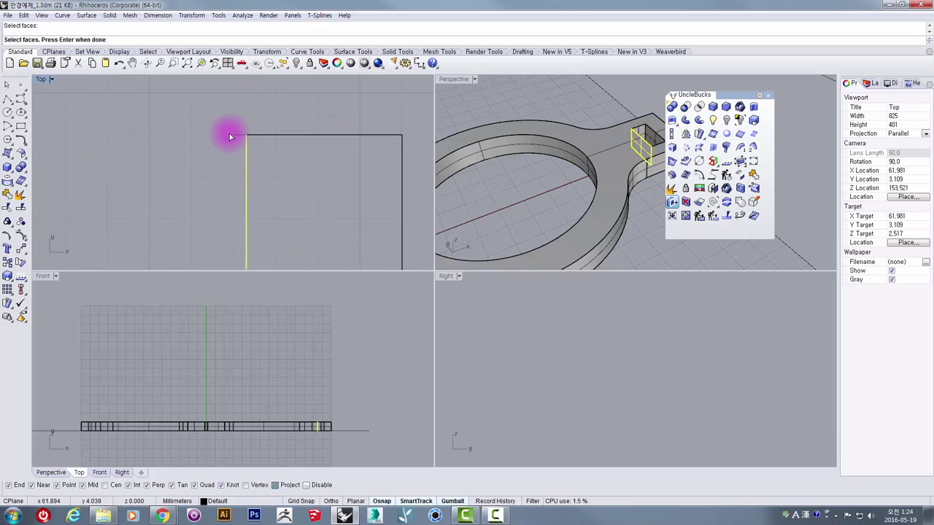
key("Return")
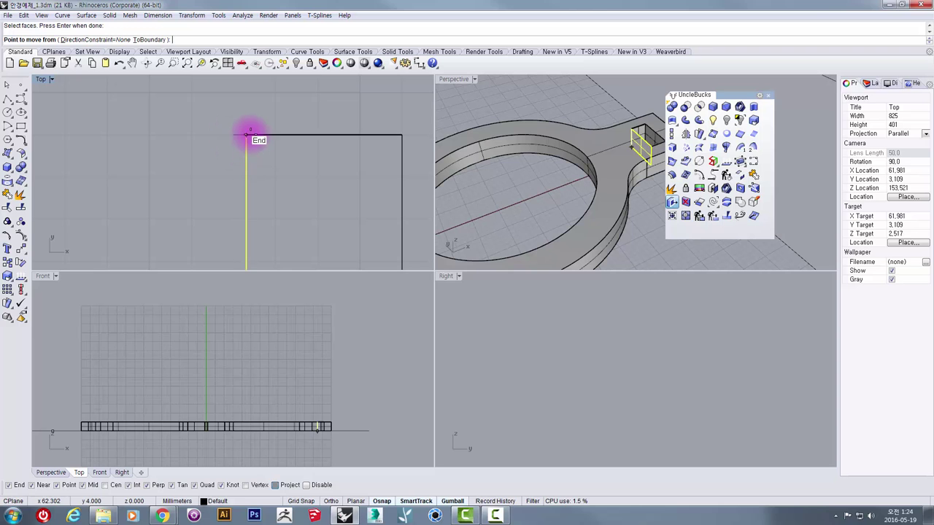
left_click(249, 134)
left_click(232, 133)
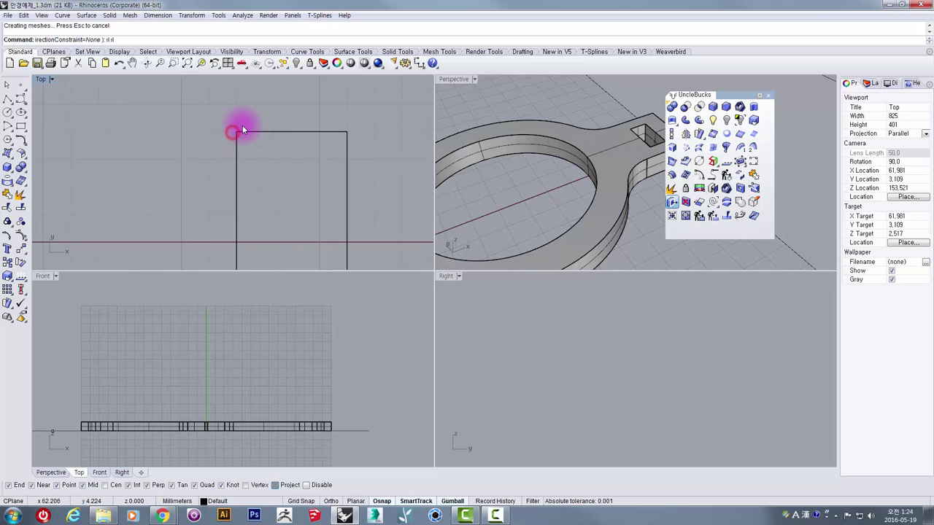
Step: Compare the widened left hinge slot of the front with the temple arm outline and its end tab
scroll(243, 128, "down", 5)
scroll(242, 138, "down", 3)
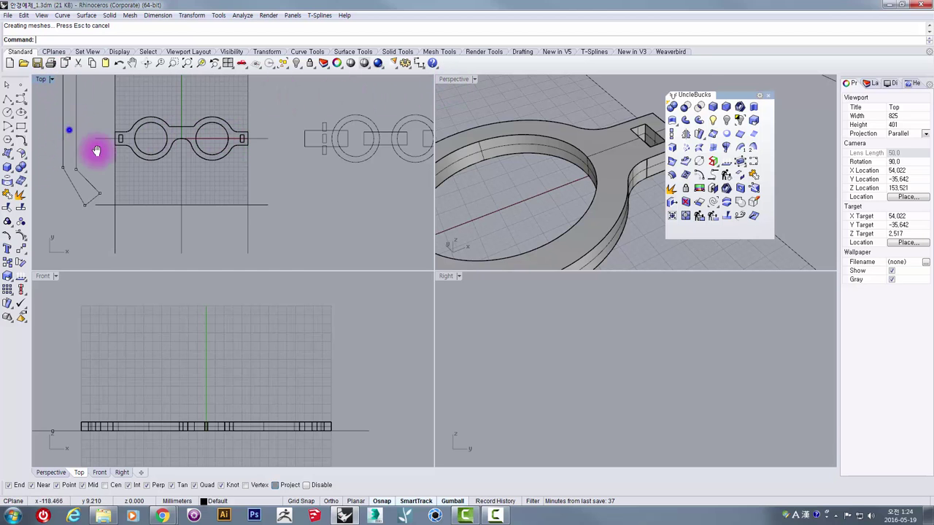
right_click_drag(96, 150, 73, 115)
double_click(41, 80)
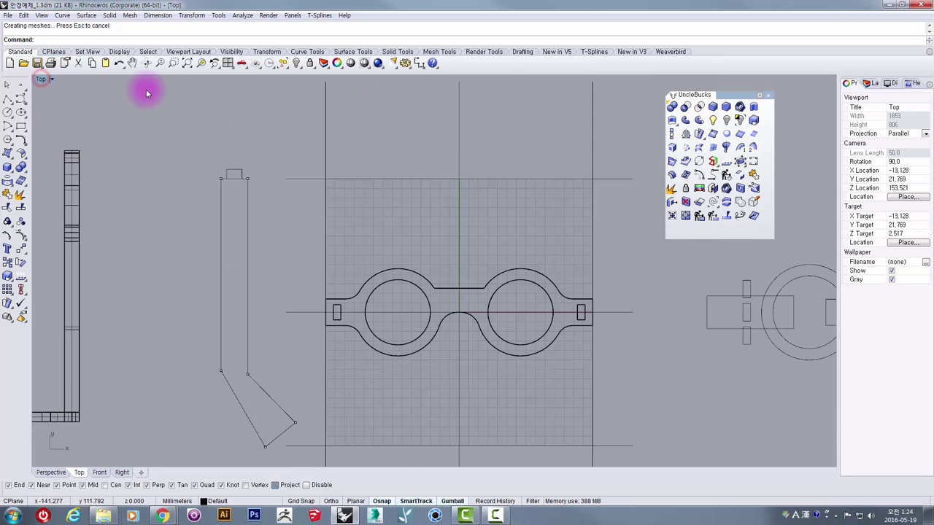
double_click(37, 83)
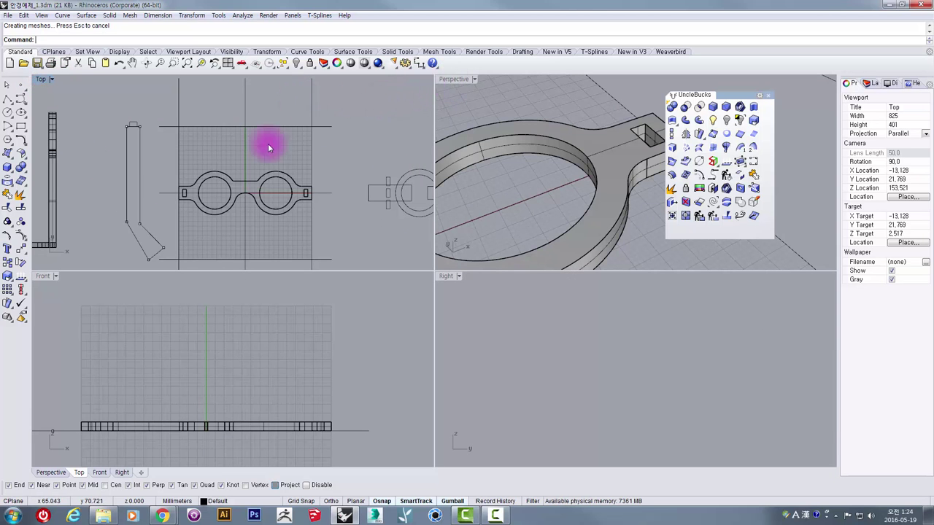
scroll(167, 173, "up", 5)
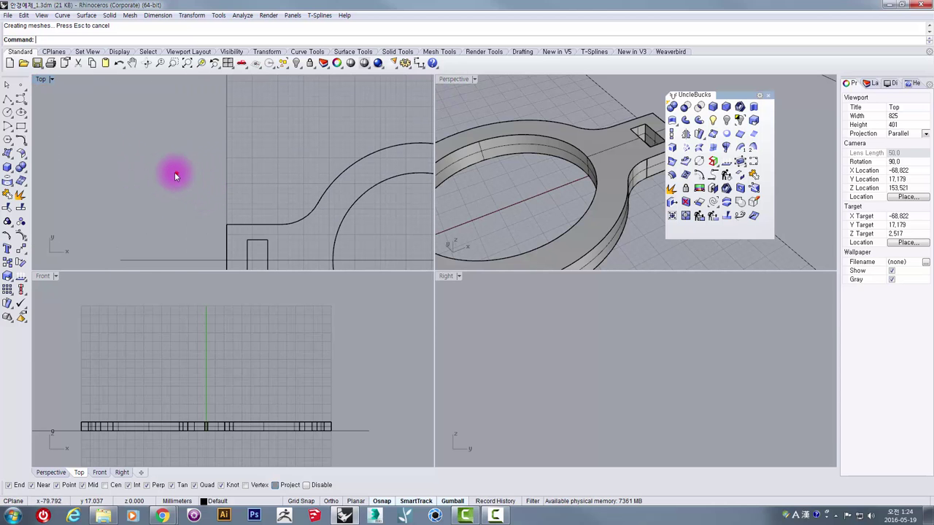
right_click_drag(263, 205, 270, 141)
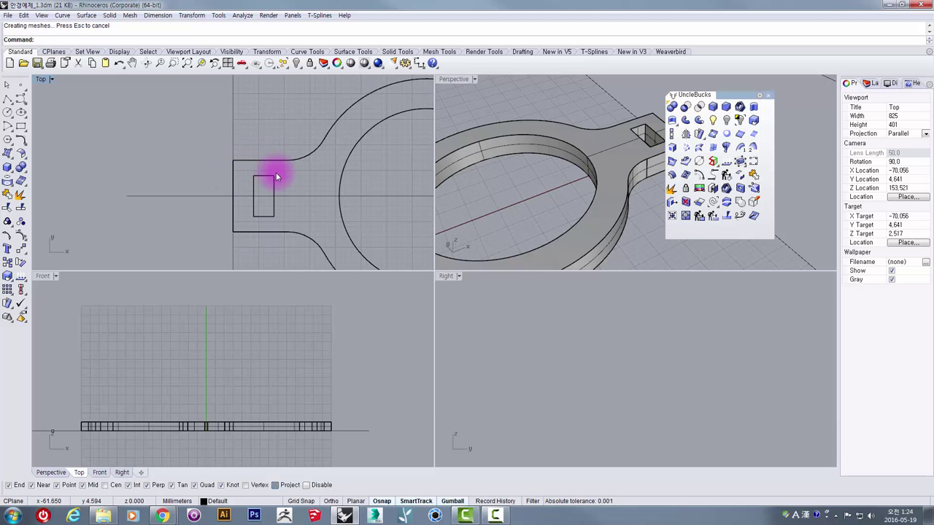
scroll(217, 162, "down", 12)
right_click_drag(165, 127, 189, 220)
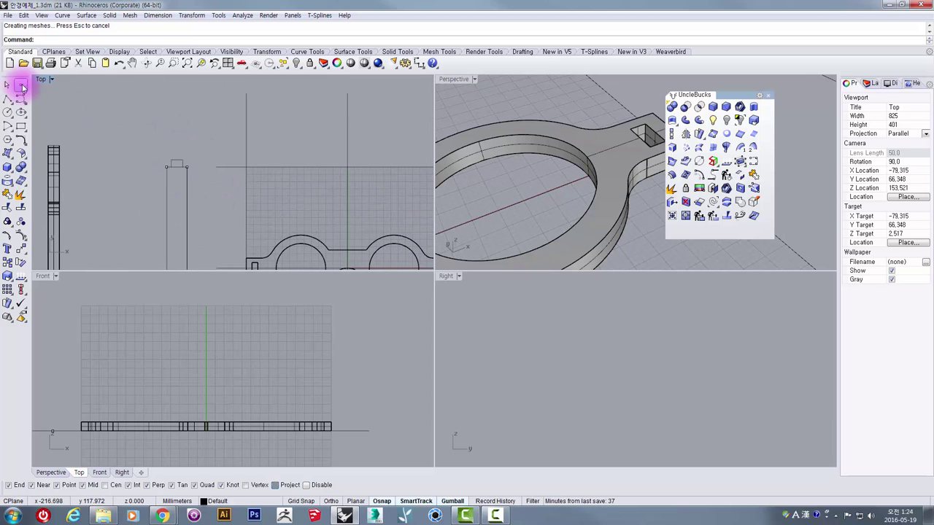
double_click(40, 80)
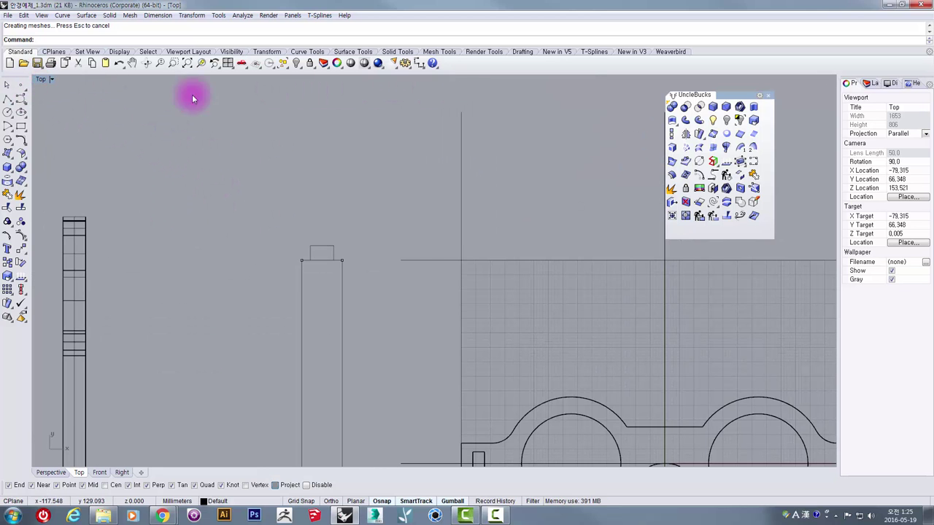
double_click(41, 79)
Step: Extrude the closed temple arm outline into a solid 8 mm thick
double_click(455, 80)
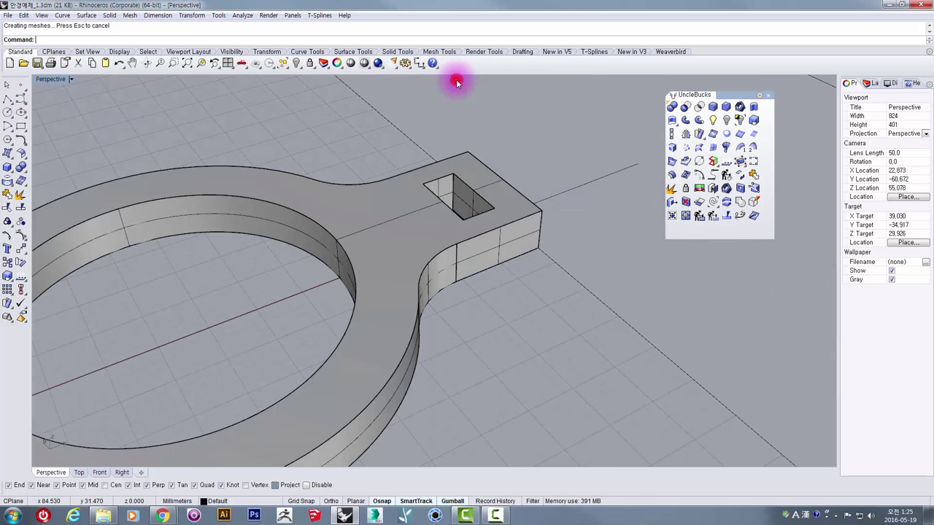
scroll(245, 193, "down", 6)
right_click_drag(175, 238, 603, 173, "shift")
right_click_drag(413, 223, 381, 256)
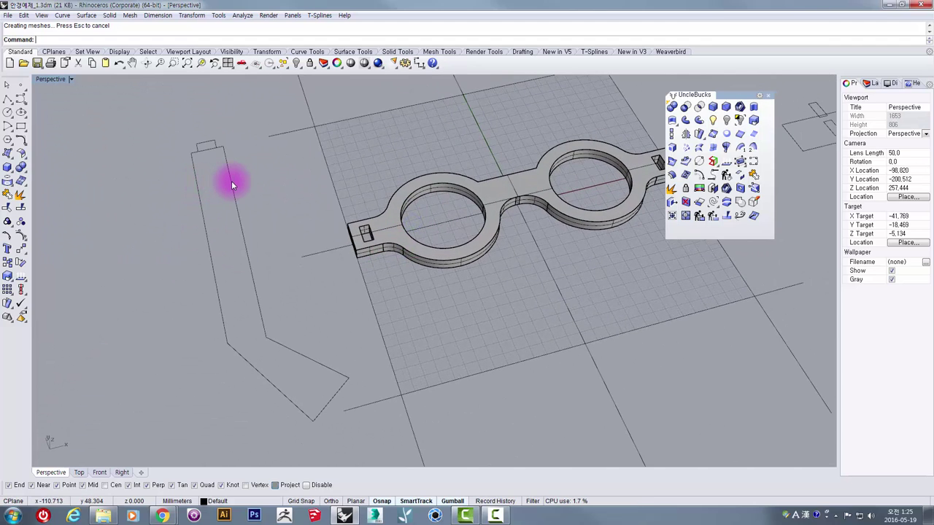
left_click(232, 183)
right_click_drag(231, 183, 259, 198)
scroll(232, 185, "up", 3)
scroll(410, 216, "up", 2)
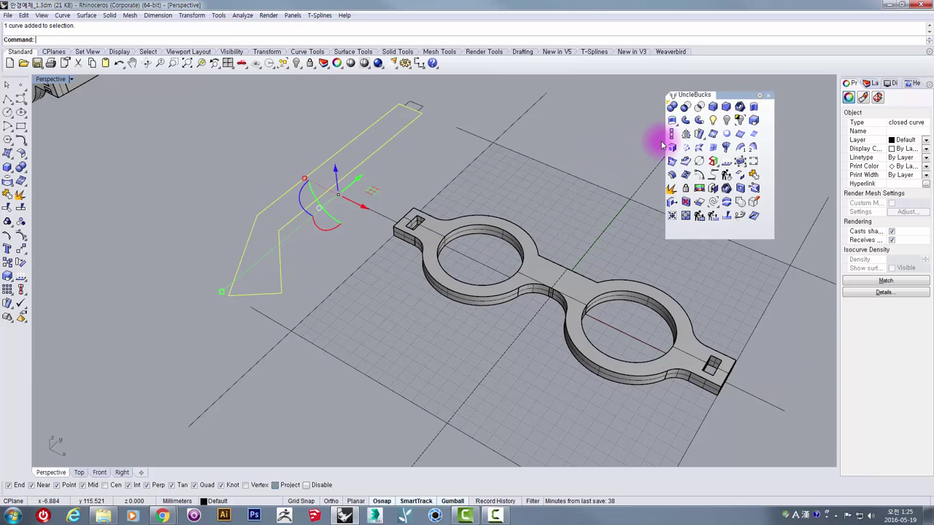
left_click(754, 108)
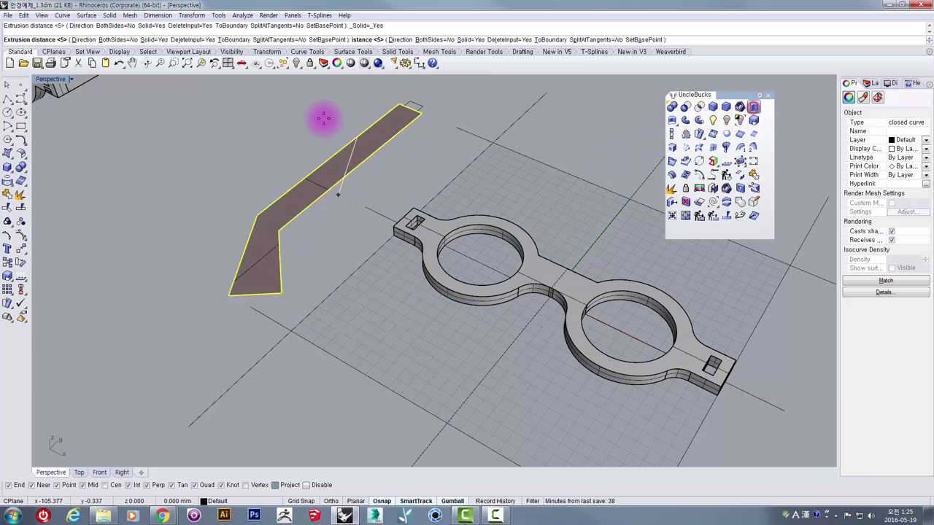
key("Return")
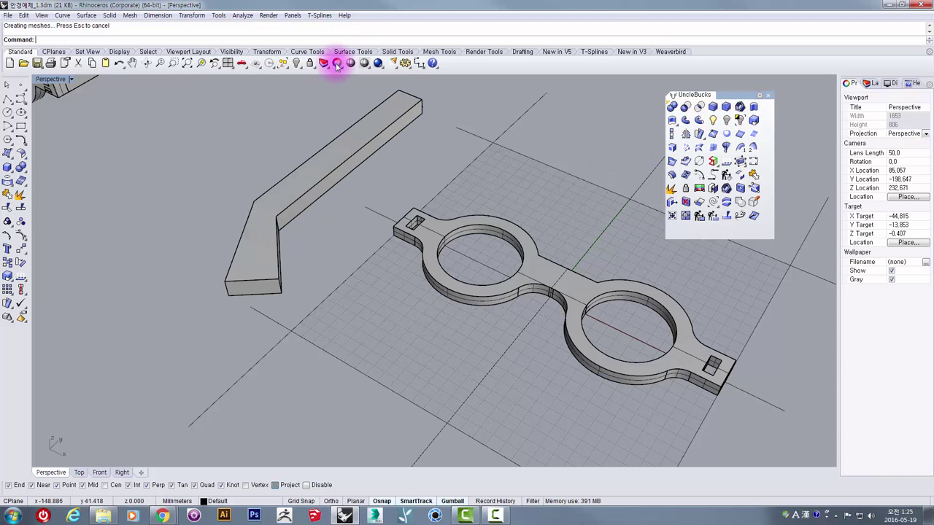
Step: Extrude the small end tab rectangle of the temple arm upward into a capped solid
right_click_drag(394, 172, 408, 280, "shift")
right_click_drag(408, 280, 248, 245)
scroll(584, 279, "up", 4)
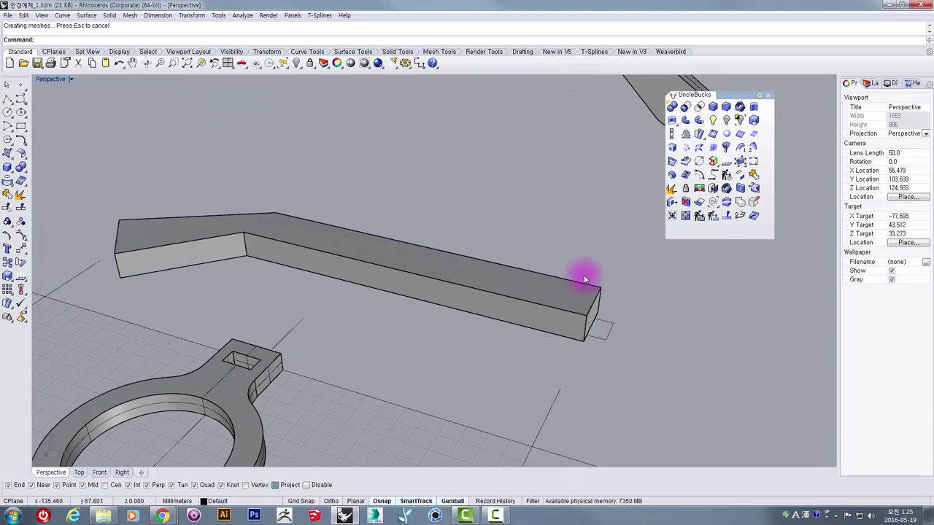
left_click_drag(674, 407, 672, 406)
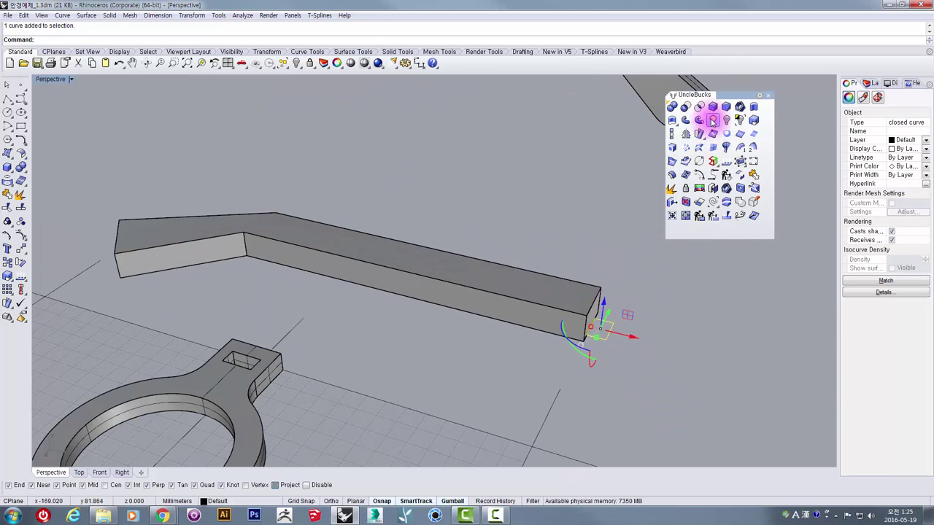
left_click(755, 109)
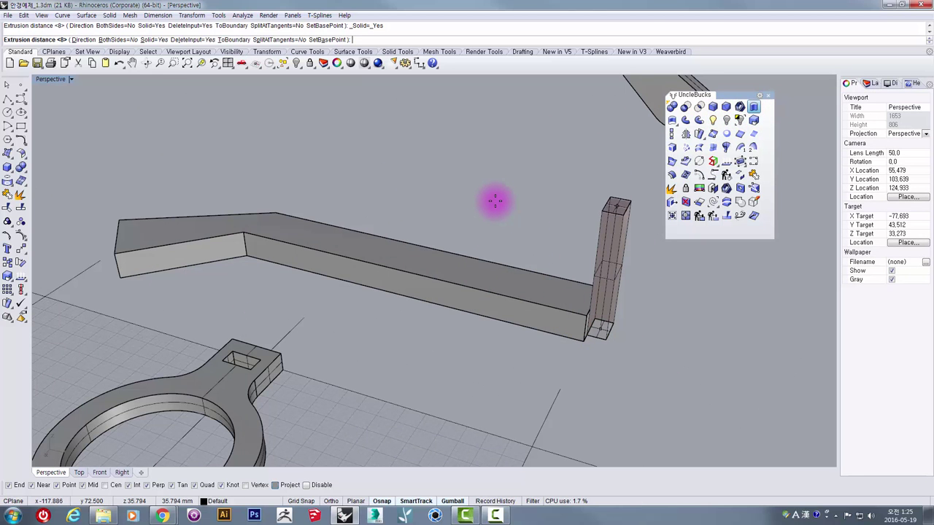
key("Return")
Step: Boolean-union the temple arm with its end tab and merge their coplanar faces
right_click_drag(569, 321, 519, 320)
left_click(513, 267)
scroll(531, 299, "up", 4)
left_click(540, 283, "shift")
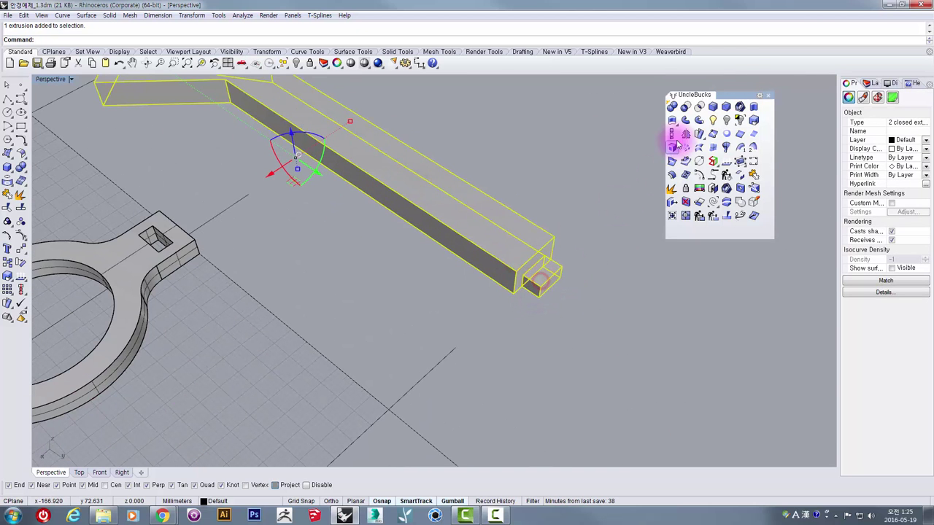
left_click(671, 106)
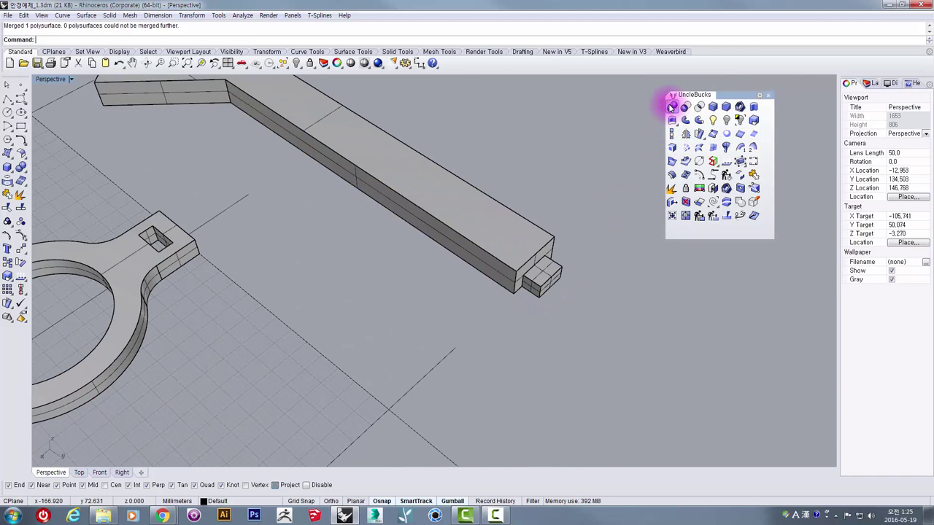
Step: Rotate the joined temple arm 90 degrees about its length, then turn it upright with the end tab pointing up
left_click(504, 263)
scroll(503, 262, "down", 3)
mouse_move(423, 255)
right_mouse_down()
mouse_move(381, 212)
mouse_move(375, 233)
mouse_move(424, 243)
right_mouse_up()
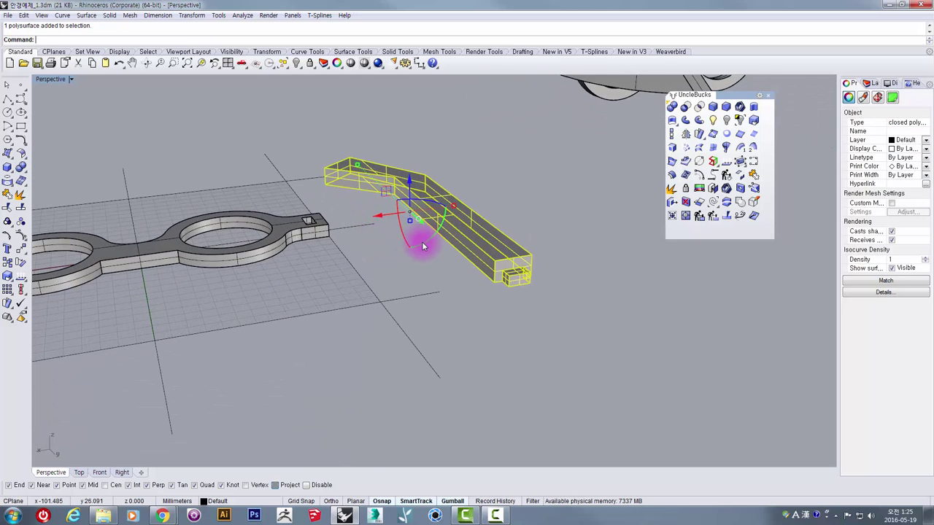
left_click_drag(421, 245, 433, 210)
right_click_drag(433, 210, 323, 245)
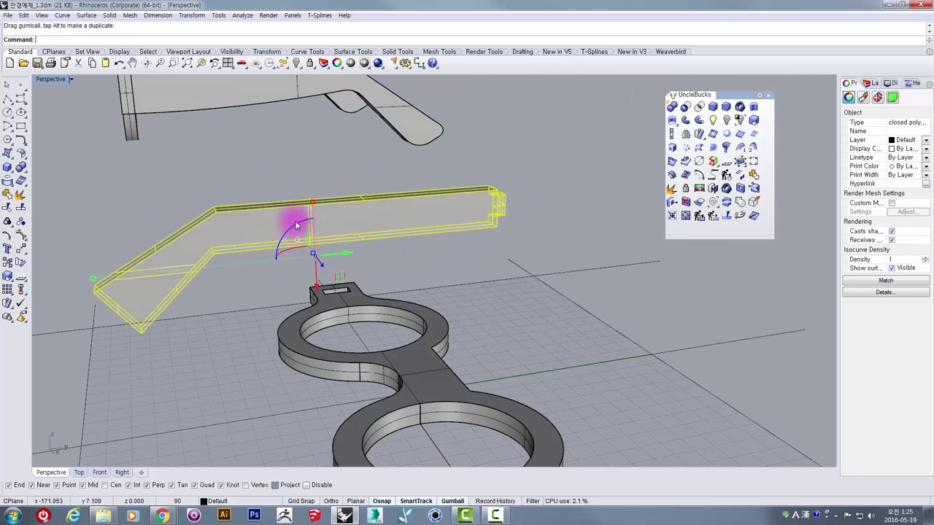
left_click_drag(294, 227, 279, 258)
right_click_drag(280, 258, 264, 324)
Step: Move the upright temple arm with the gumball until its tab stands beside the front's left hinge slot
left_click_drag(265, 321, 371, 287)
right_click_drag(371, 287, 377, 244)
left_click_drag(384, 286, 430, 290)
right_click_drag(426, 281, 519, 354)
scroll(522, 343, "up", 10)
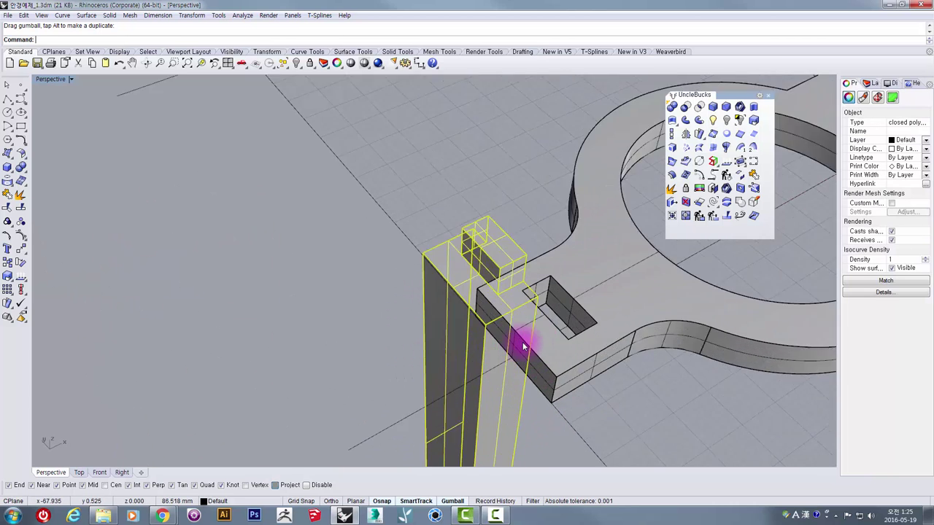
Step: Move the temple arm from the tab's upper rear inner corner to the matching corner of the left hinge slot
scroll(522, 343, "up", 4)
right_click_drag(494, 277, 429, 297, "shift")
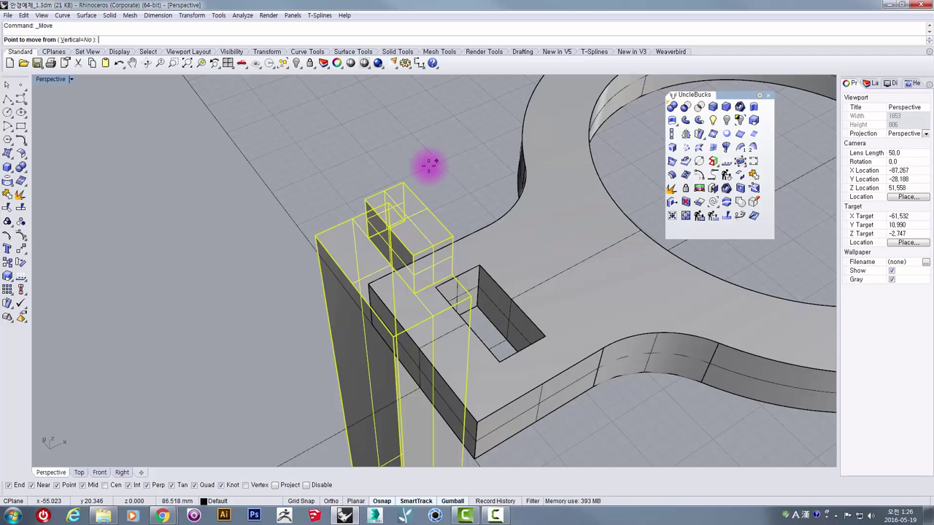
left_click(403, 181)
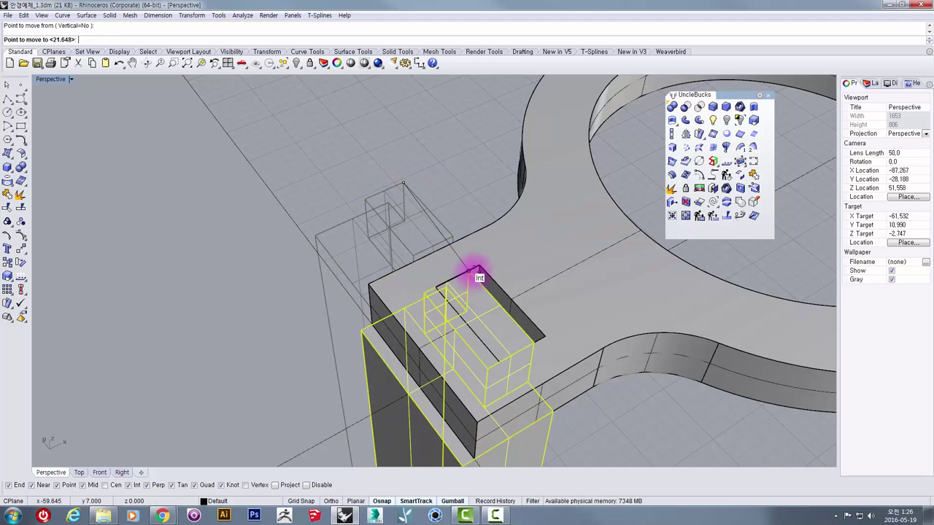
left_click(428, 205)
scroll(425, 204, "down", 8)
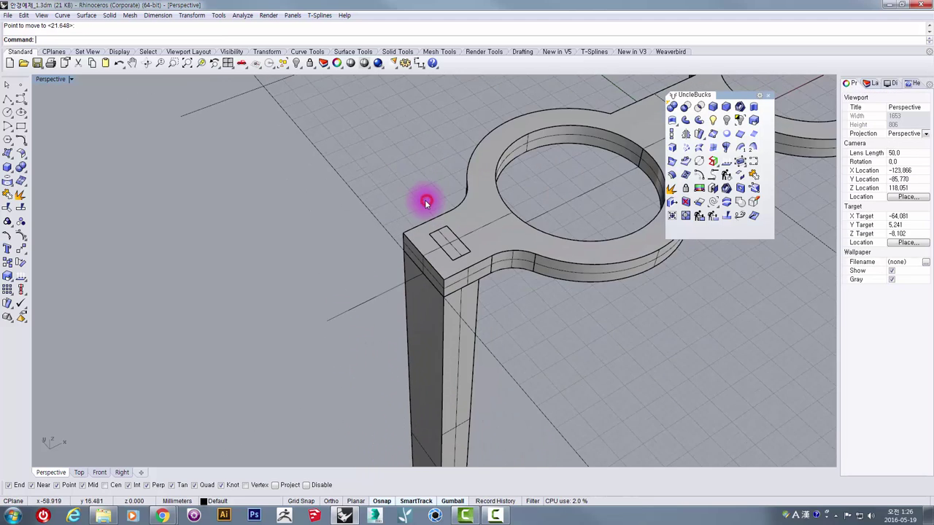
Step: Mirror a copy of the left temple arm across the front's vertical centre axis in the Top view
right_click_drag(452, 232, 394, 190)
scroll(419, 215, "down", 4)
right_click_drag(443, 212, 246, 155, "shift")
right_click_drag(170, 147, 380, 197)
scroll(413, 177, "up", 3)
key("Escape")
left_click(408, 174)
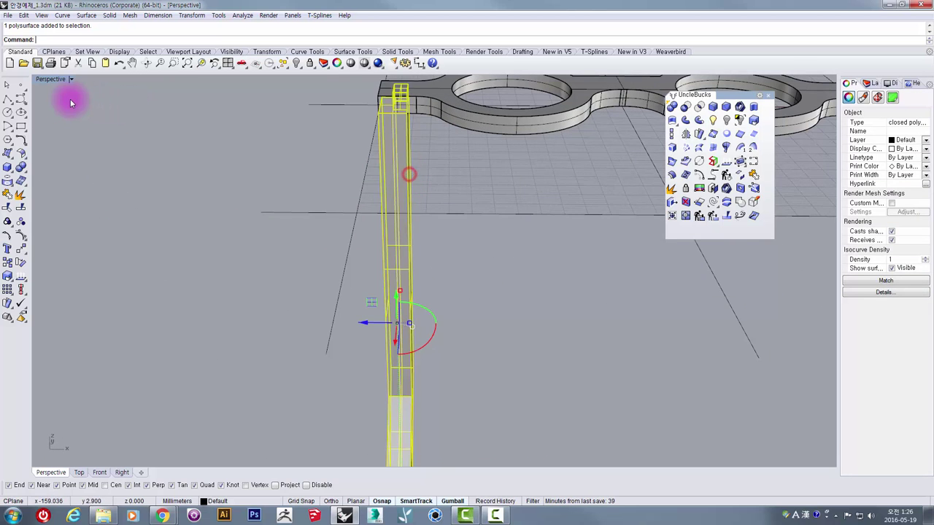
double_click(46, 82)
scroll(209, 128, "down", 5)
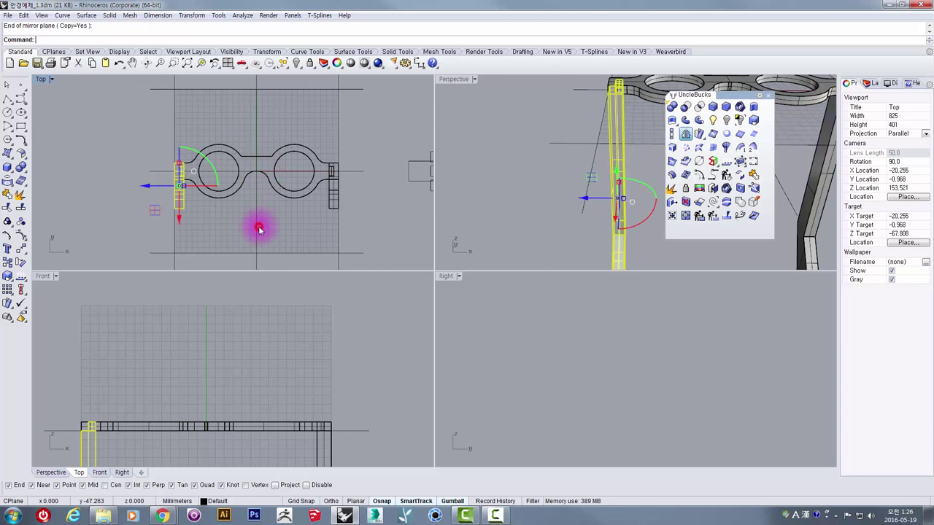
Step: Examine both temple arms in perspective and check how the left arm's tab fits the front's hinge slot
double_click(457, 82)
scroll(467, 110, "down", 5)
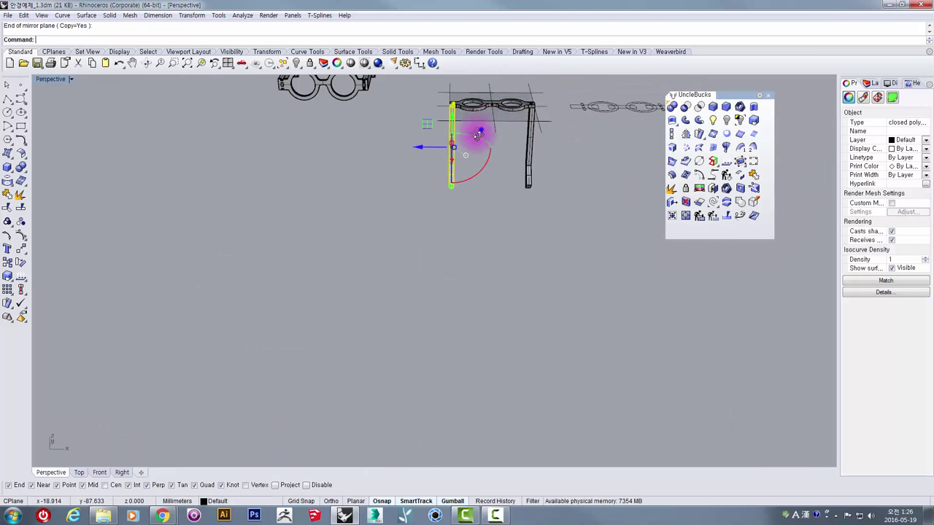
right_click_drag(474, 132, 440, 246)
scroll(521, 161, "up", 5)
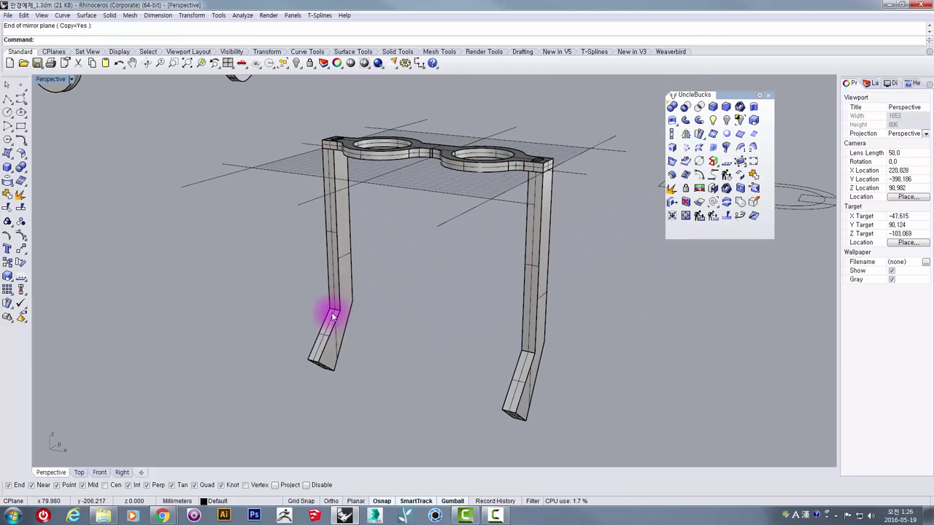
right_click_drag(538, 294, 590, 293)
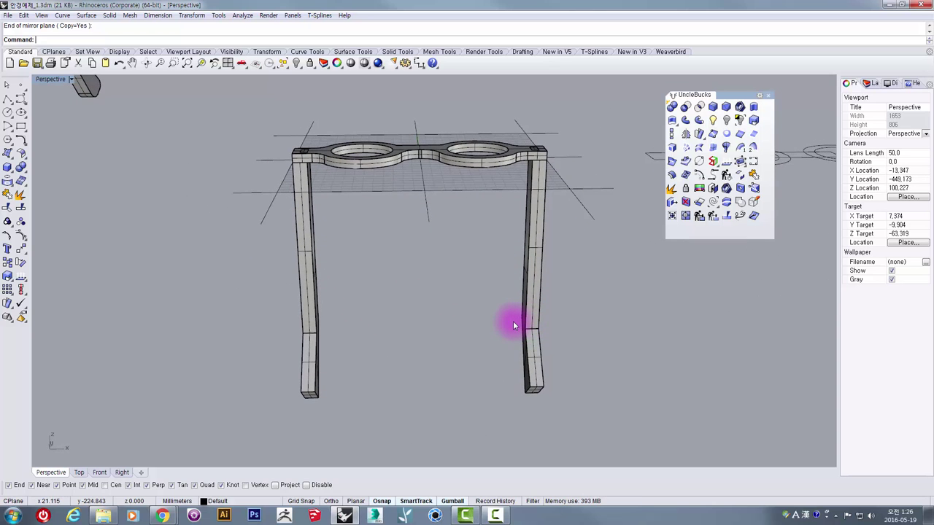
scroll(294, 238, "up", 5)
scroll(296, 233, "down", 5)
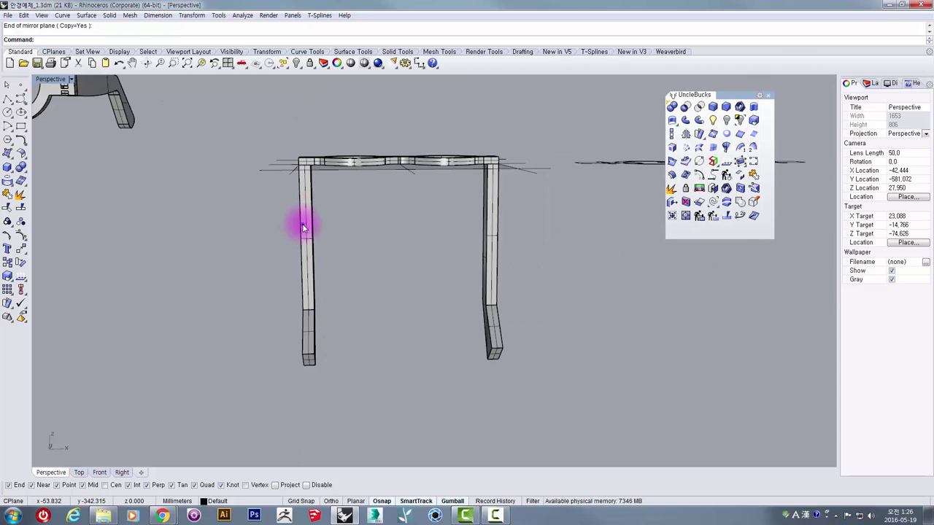
right_click_drag(302, 223, 301, 274)
scroll(306, 179, "up", 5)
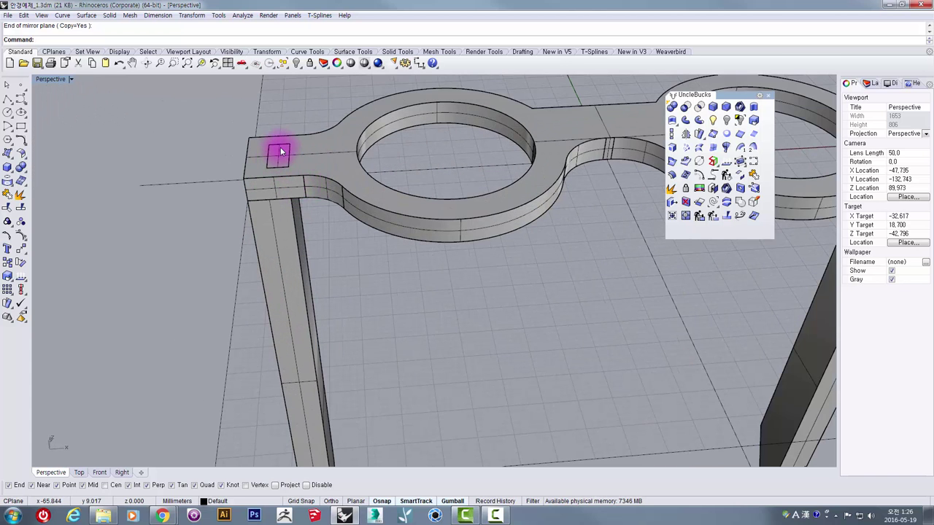
scroll(267, 205, "down", 5)
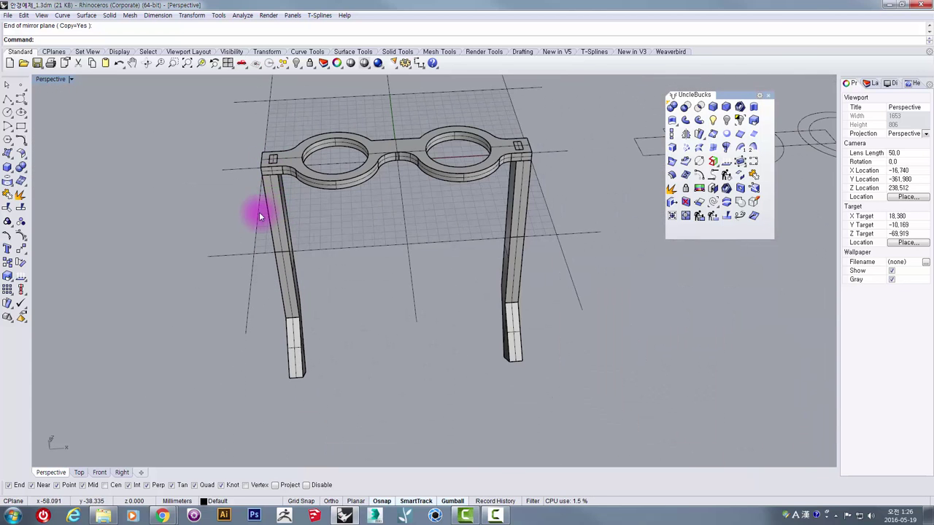
Step: Inspect the assembled glasses from several angles and compare them with the flat construction outlines beside them
right_click_drag(271, 208, 302, 192)
scroll(302, 192, "up", 3)
right_click_drag(416, 185, 223, 262, "shift")
right_click_drag(494, 214, 558, 239, "shift")
scroll(620, 227, "down", 6)
right_click_drag(393, 249, 396, 214, "shift")
scroll(356, 204, "up", 6)
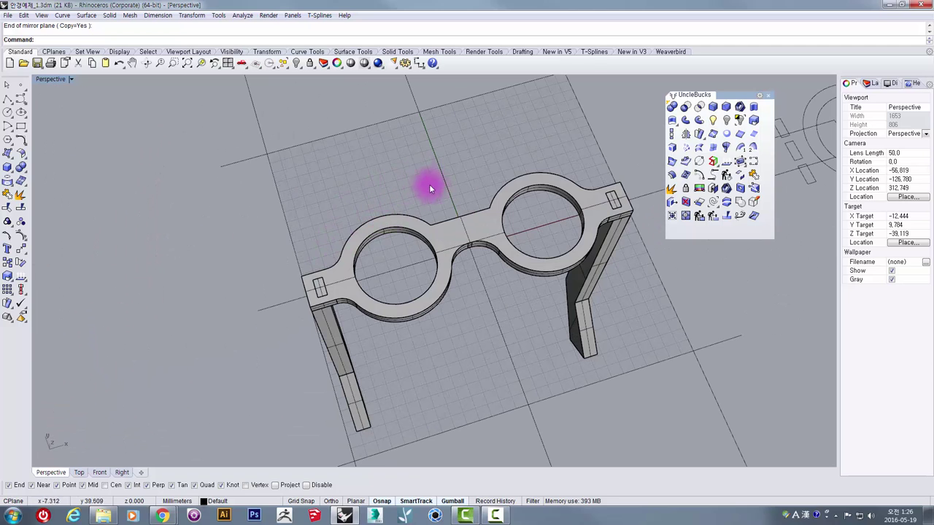
right_click_drag(504, 279, 465, 229)
scroll(488, 234, "down", 4)
right_click_drag(421, 243, 438, 270)
scroll(455, 258, "up", 4)
scroll(448, 257, "down", 4)
right_click_drag(506, 278, 520, 146, "shift")
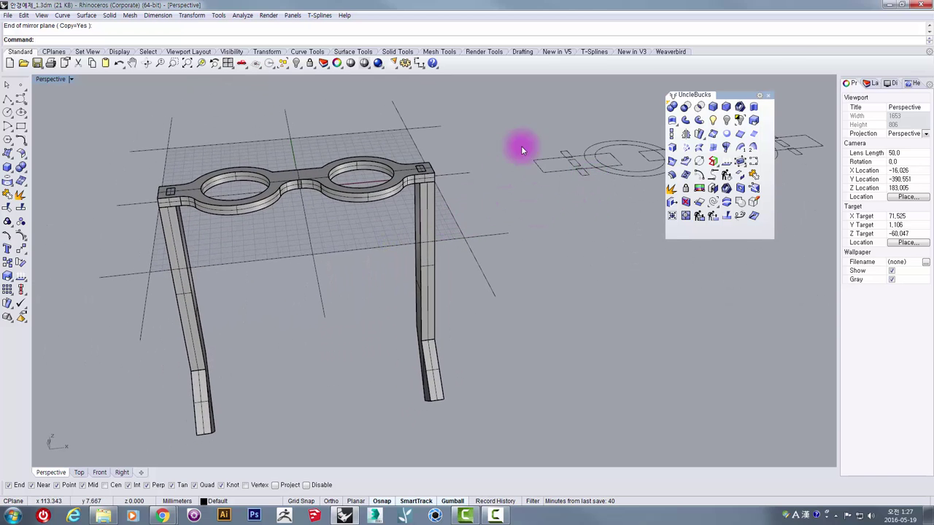
right_click_drag(589, 167, 464, 179)
scroll(498, 197, "up", 2)
scroll(465, 178, "down", 4)
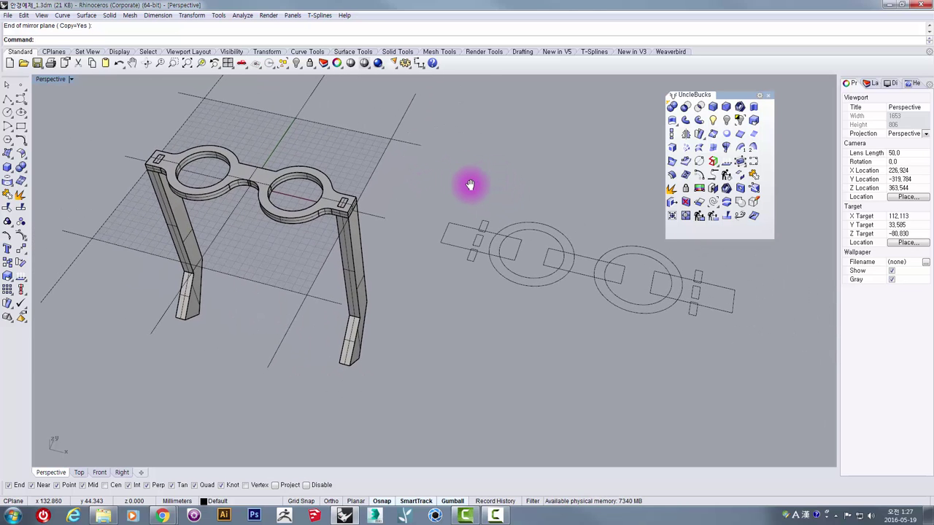